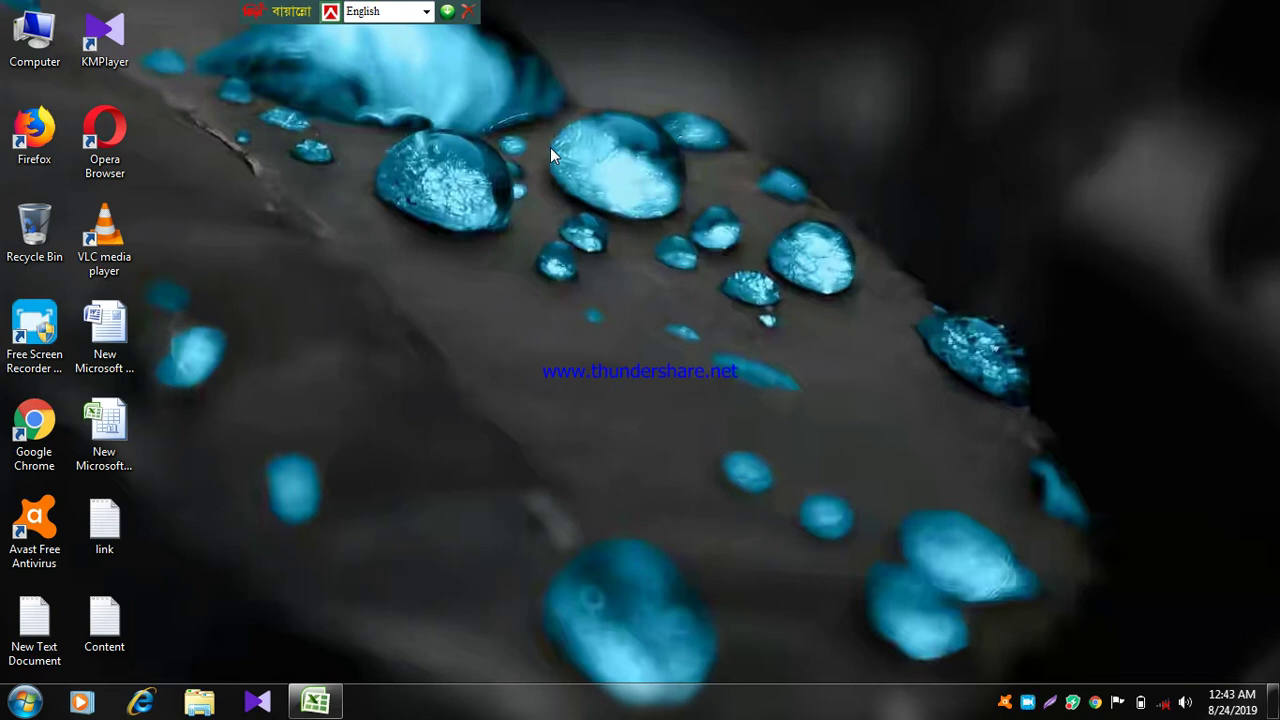
# Restore the minimised Excel workbook window from the taskbar
pyautogui.click(335, 702)
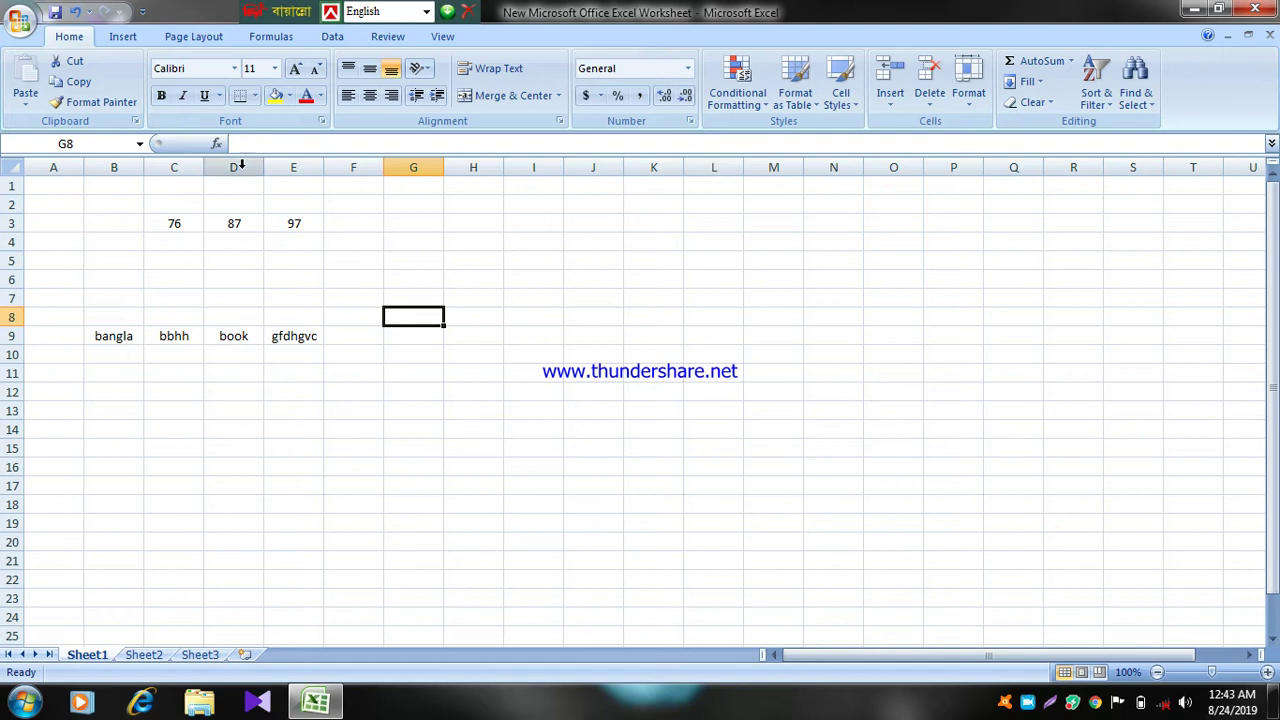
# Open Format Cells for cell D3 (87) and choose the Currency category
pyautogui.click(234, 223)
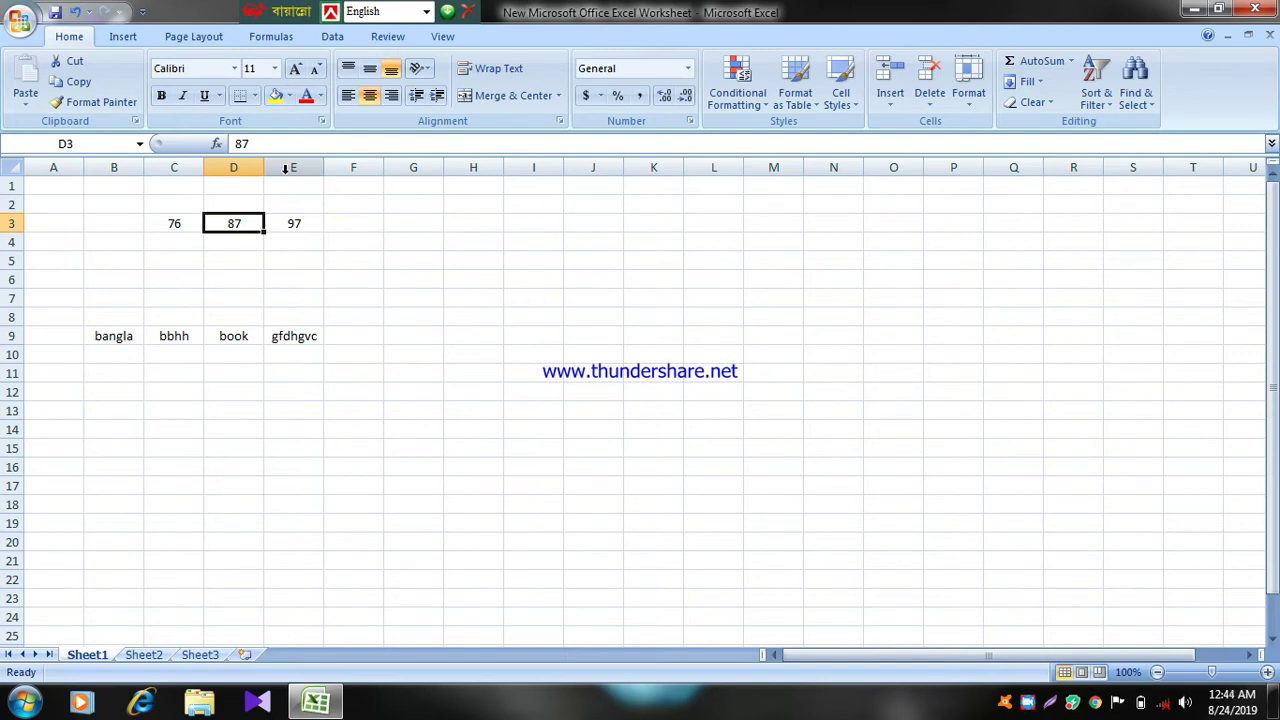
pyautogui.rightClick(226, 225)
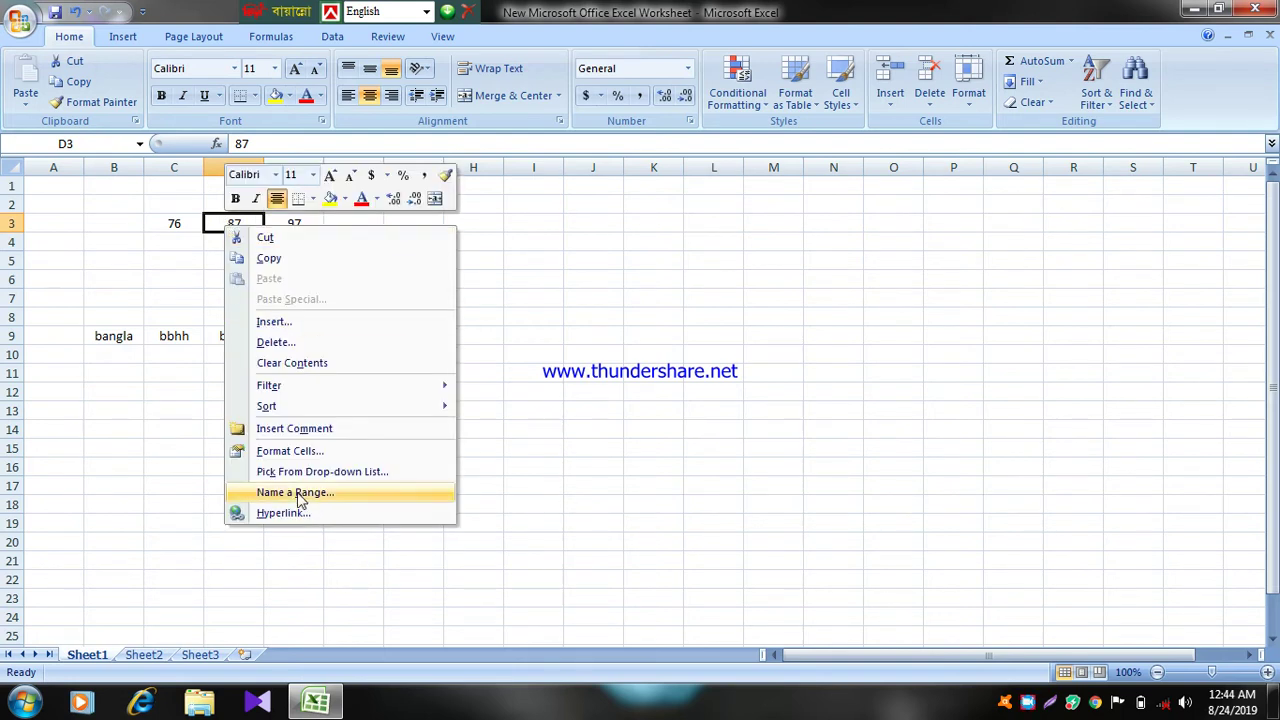
pyautogui.click(300, 451)
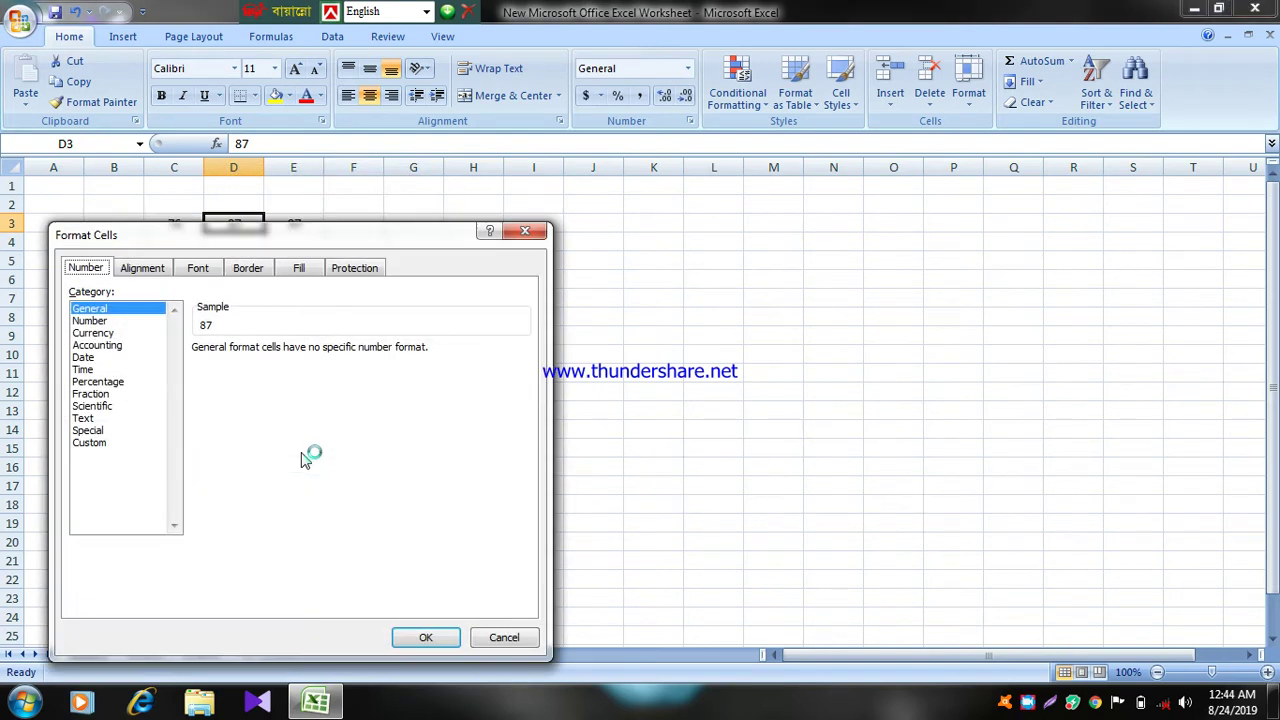
pyautogui.click(117, 333)
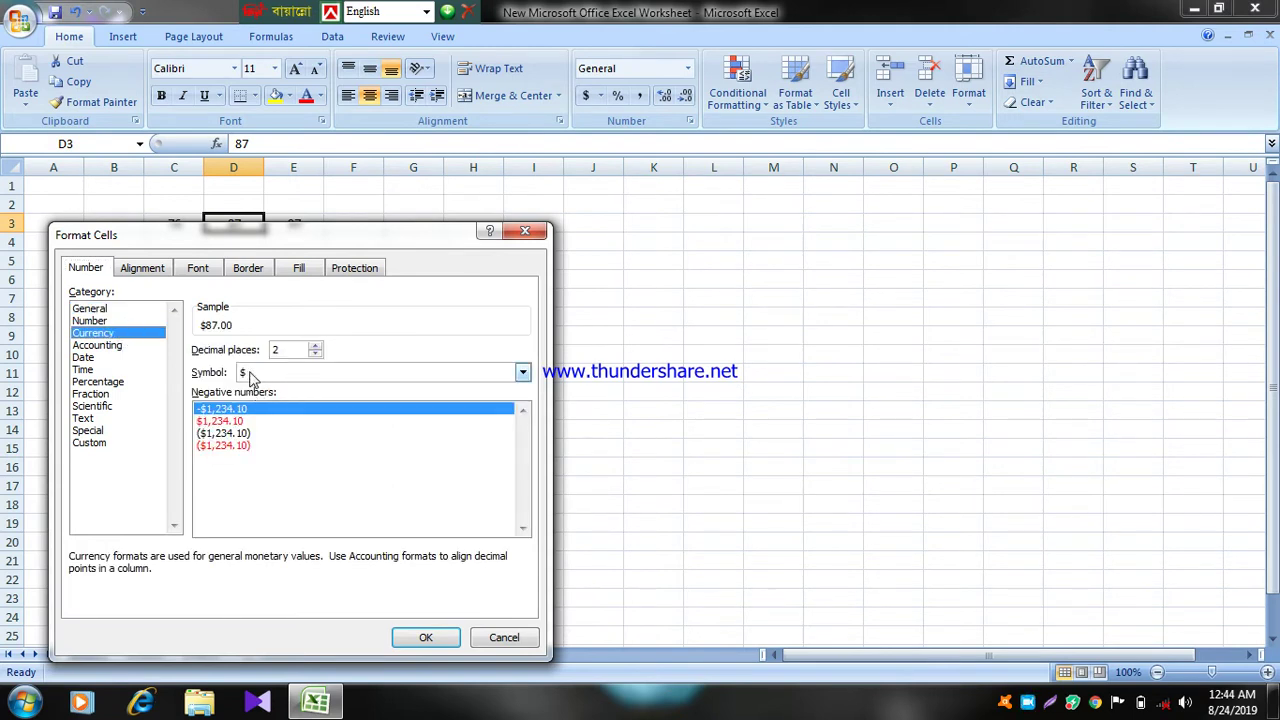
# Set the currency symbol to Bengali (Bangladesh) so D3 shows ৳ 87.00
pyautogui.click(521, 372)
pyautogui.scroll(-1, 328, 423)
pyautogui.scroll(-1, 310, 424)
pyautogui.scroll(-1, 287, 425)
pyautogui.scroll(-1, 289, 425)
pyautogui.scroll(-1, 289, 425)
pyautogui.scroll(-1, 289, 425)
pyautogui.scroll(-1, 289, 425)
pyautogui.scroll(-1, 289, 425)
pyautogui.scroll(-1, 289, 425)
pyautogui.scroll(-1, 289, 425)
pyautogui.scroll(-1, 289, 425)
pyautogui.scroll(-1, 289, 425)
pyautogui.scroll(-1, 289, 425)
pyautogui.scroll(-2, 289, 425)
pyautogui.scroll(-1, 289, 425)
pyautogui.scroll(-2, 289, 425)
pyautogui.scroll(-2, 289, 425)
pyautogui.scroll(-2, 289, 425)
pyautogui.scroll(-1, 289, 425)
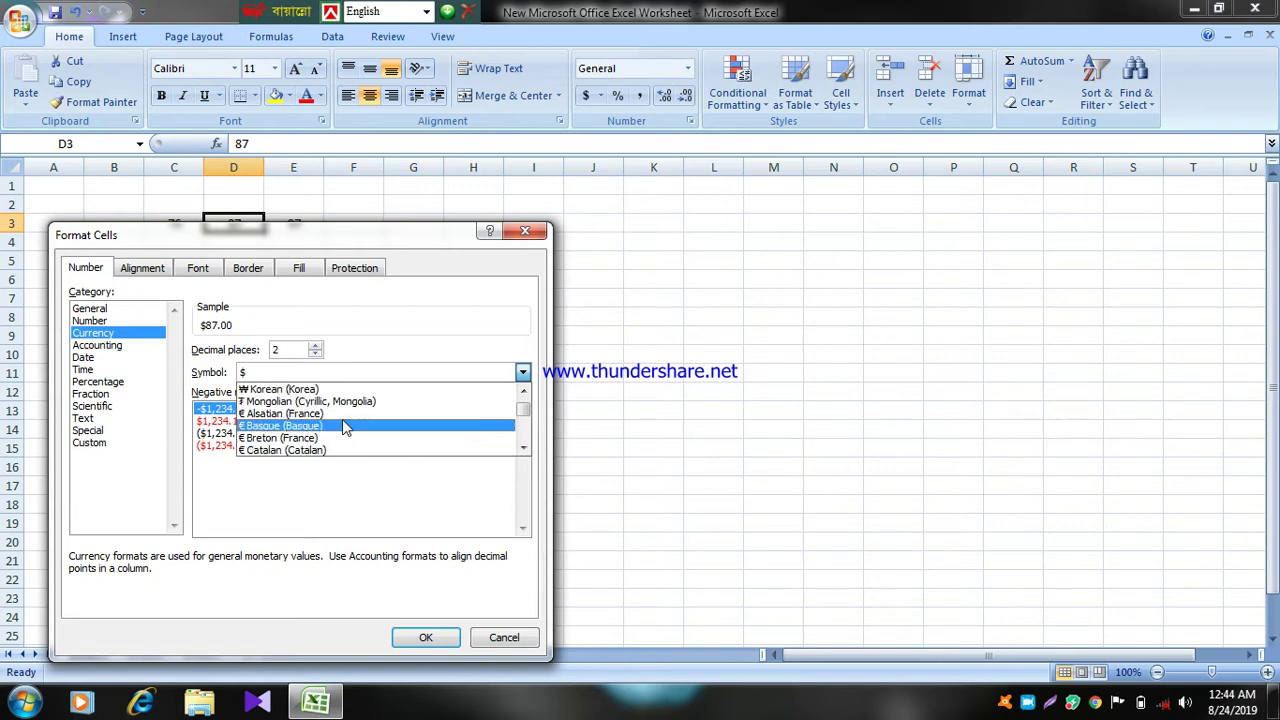
pyautogui.scroll(-1, 343, 425)
pyautogui.scroll(-1, 343, 425)
pyautogui.scroll(-1, 343, 425)
pyautogui.scroll(-1, 343, 425)
pyautogui.scroll(-1, 343, 425)
pyautogui.scroll(-1, 343, 425)
pyautogui.scroll(-1, 343, 425)
pyautogui.scroll(-1, 343, 425)
pyautogui.scroll(-1, 343, 425)
pyautogui.scroll(-1, 343, 425)
pyautogui.scroll(-1, 343, 425)
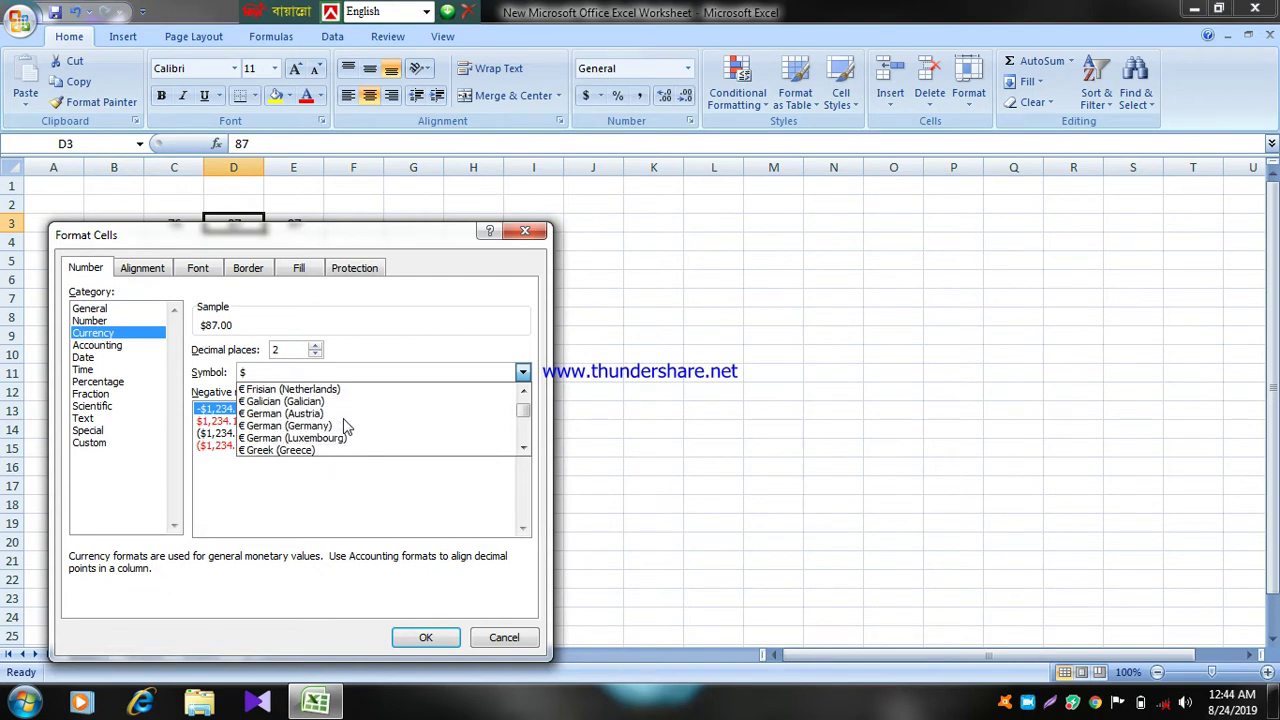
pyautogui.scroll(-1, 343, 425)
pyautogui.scroll(-1, 343, 425)
pyautogui.scroll(-1, 343, 425)
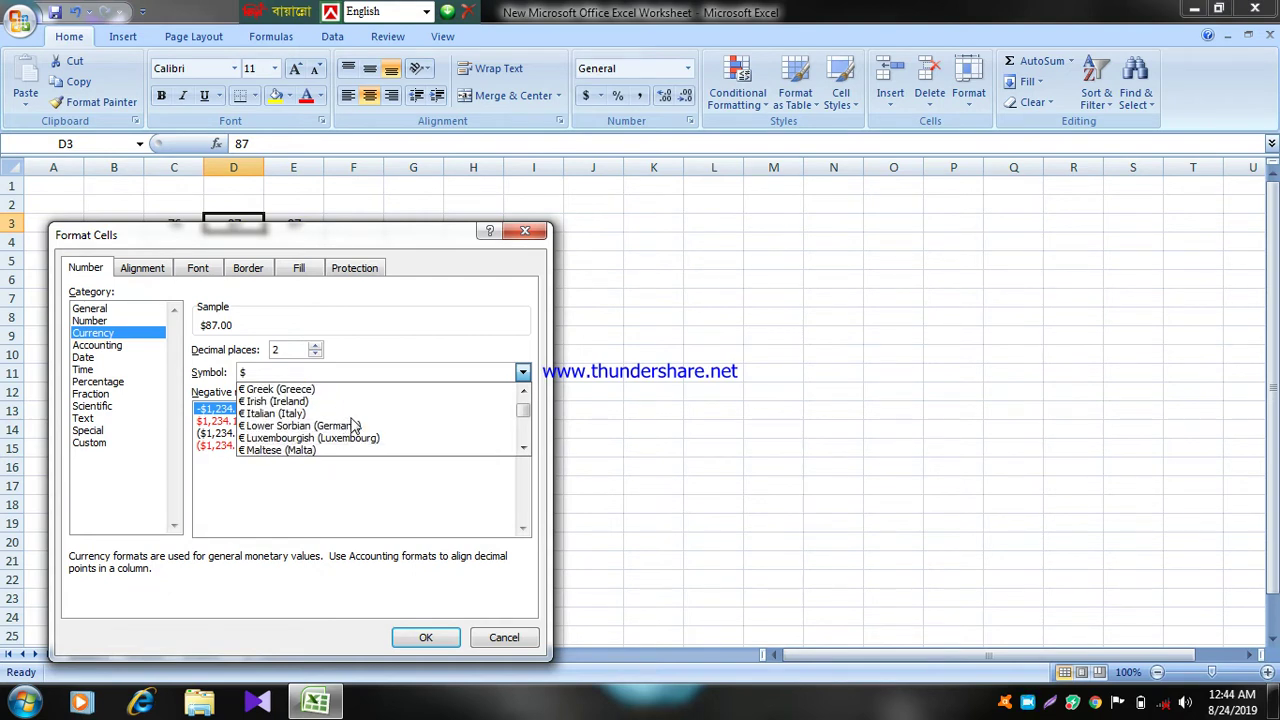
pyautogui.scroll(-1, 443, 434)
pyautogui.scroll(-1, 443, 434)
pyautogui.scroll(-1, 443, 434)
pyautogui.scroll(-1, 443, 432)
pyautogui.scroll(-1, 443, 432)
pyautogui.scroll(-1, 441, 428)
pyautogui.scroll(-1, 441, 429)
pyautogui.scroll(-1, 441, 429)
pyautogui.scroll(1, 441, 429)
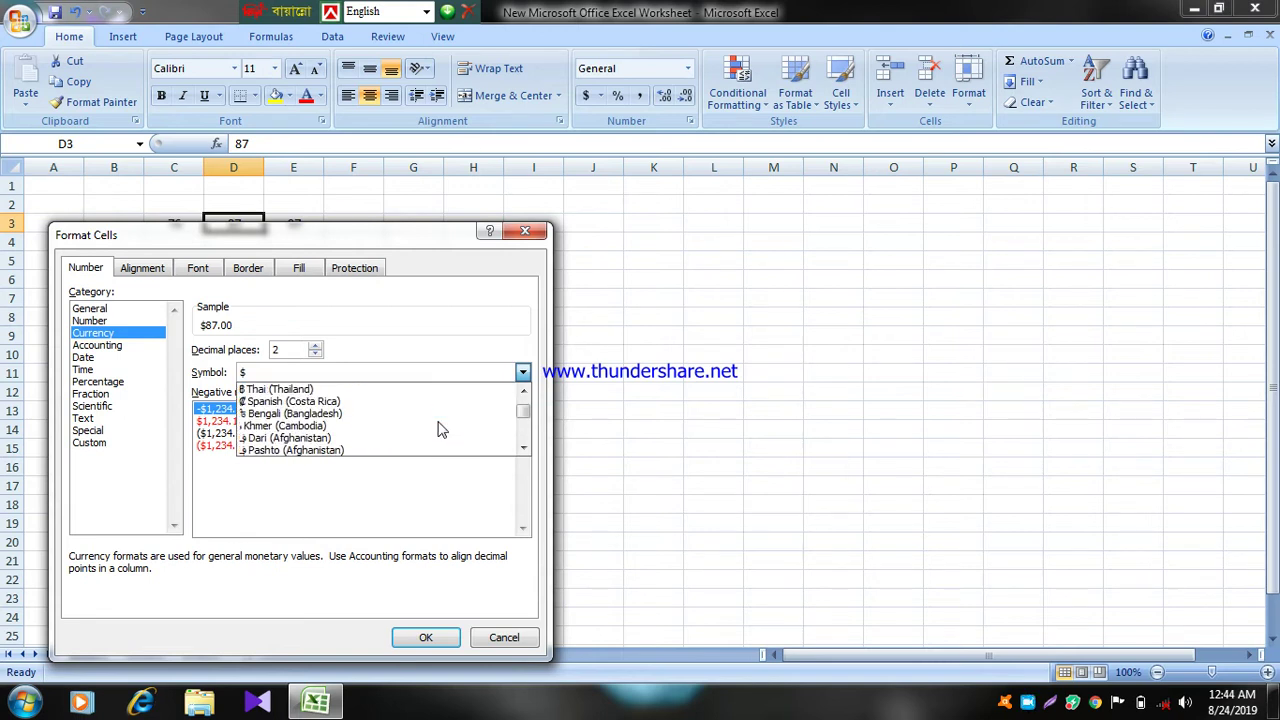
pyautogui.click(319, 416)
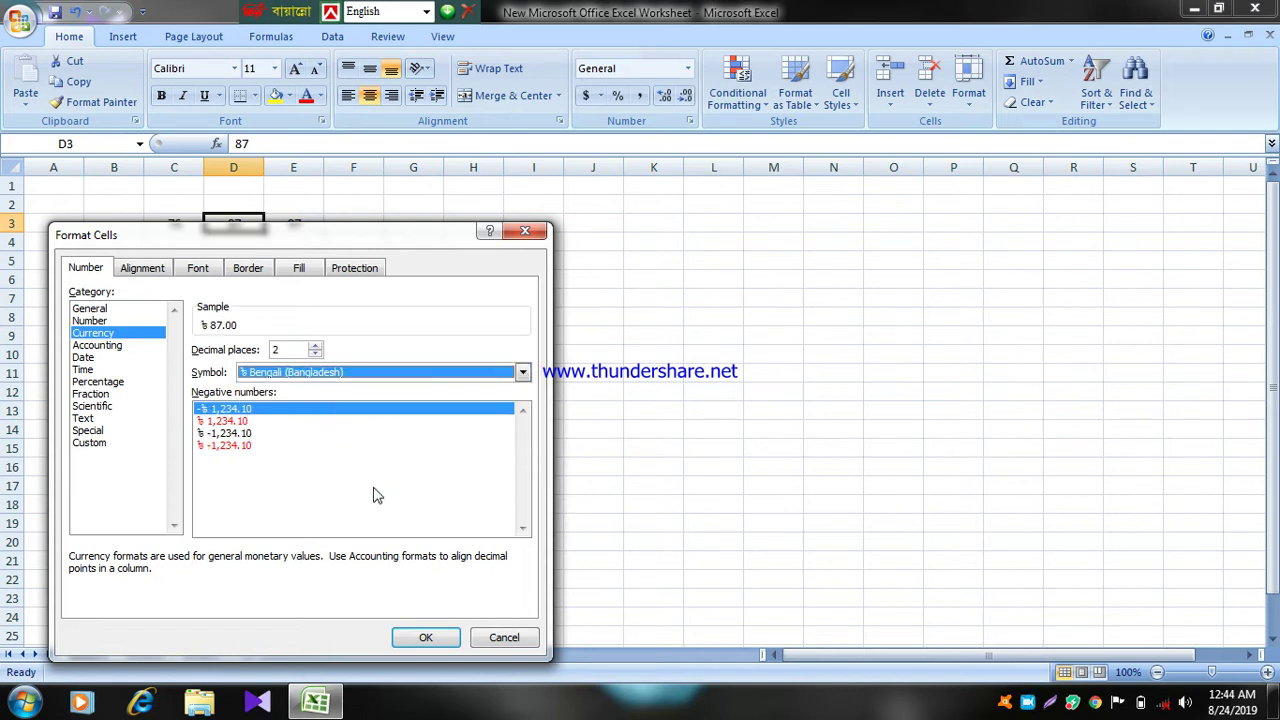
pyautogui.click(437, 638)
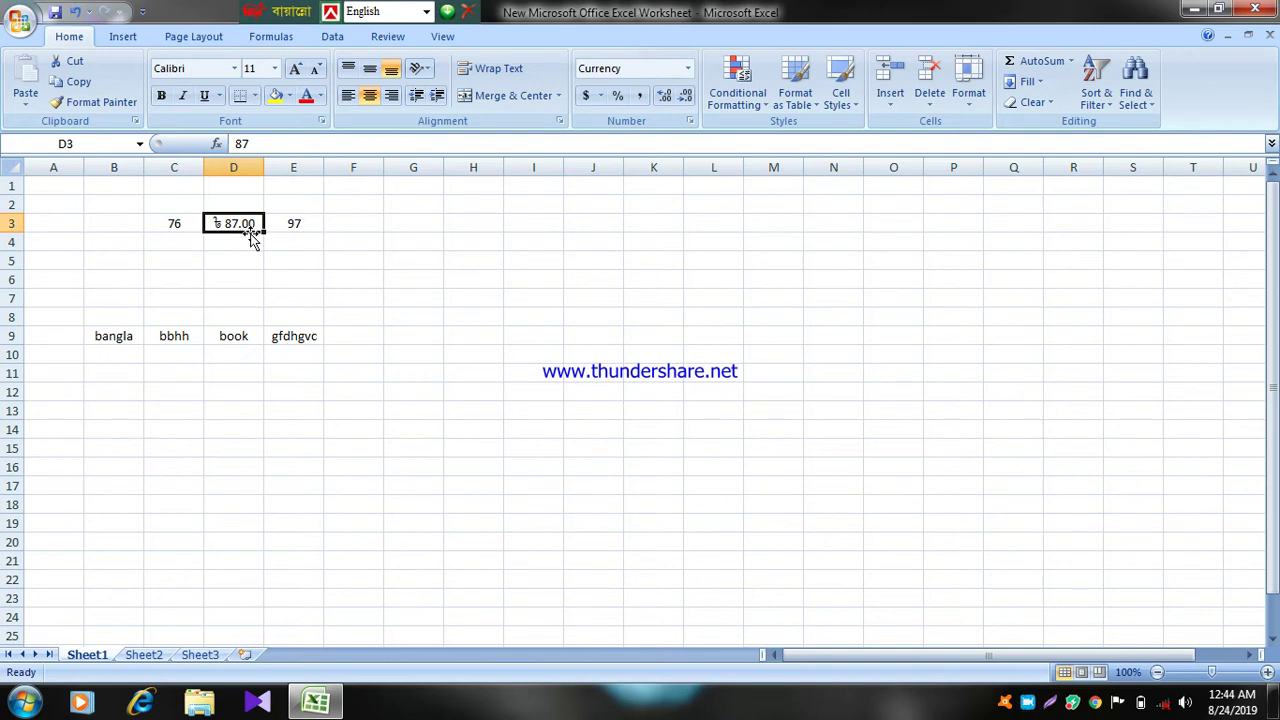
pyautogui.click(538, 259)
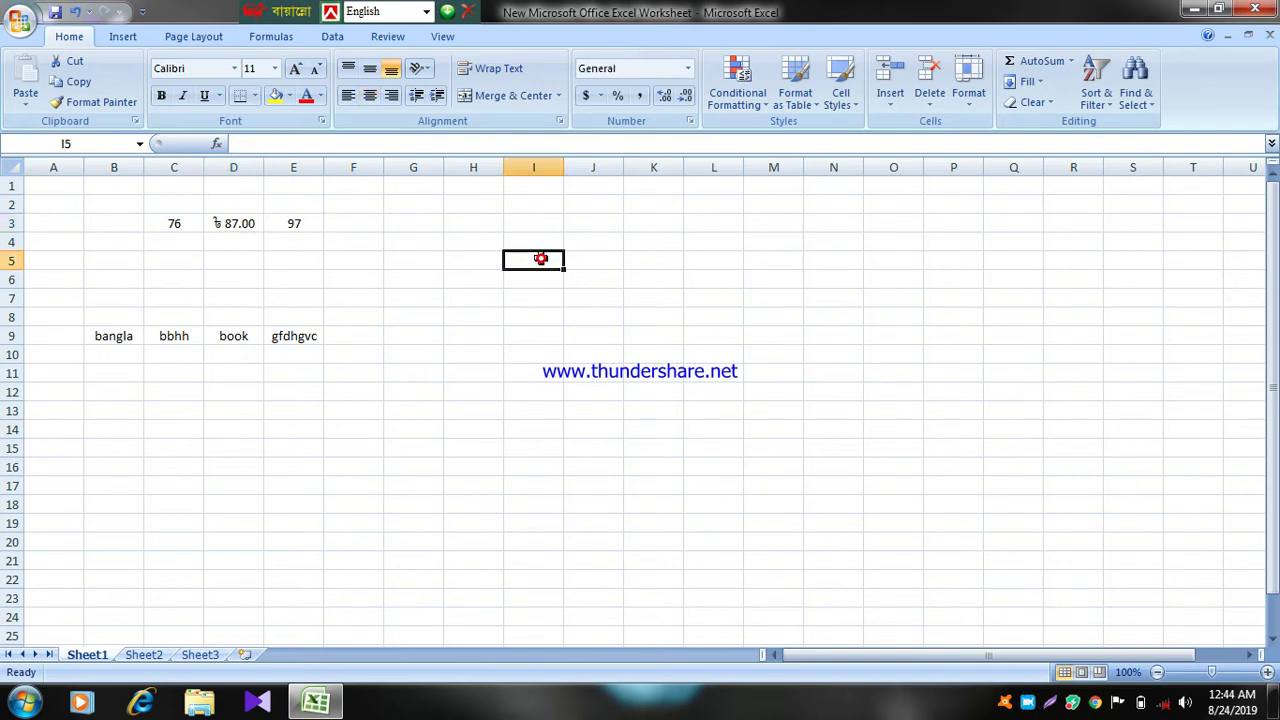
pyautogui.click(300, 221)
pyautogui.click(434, 243)
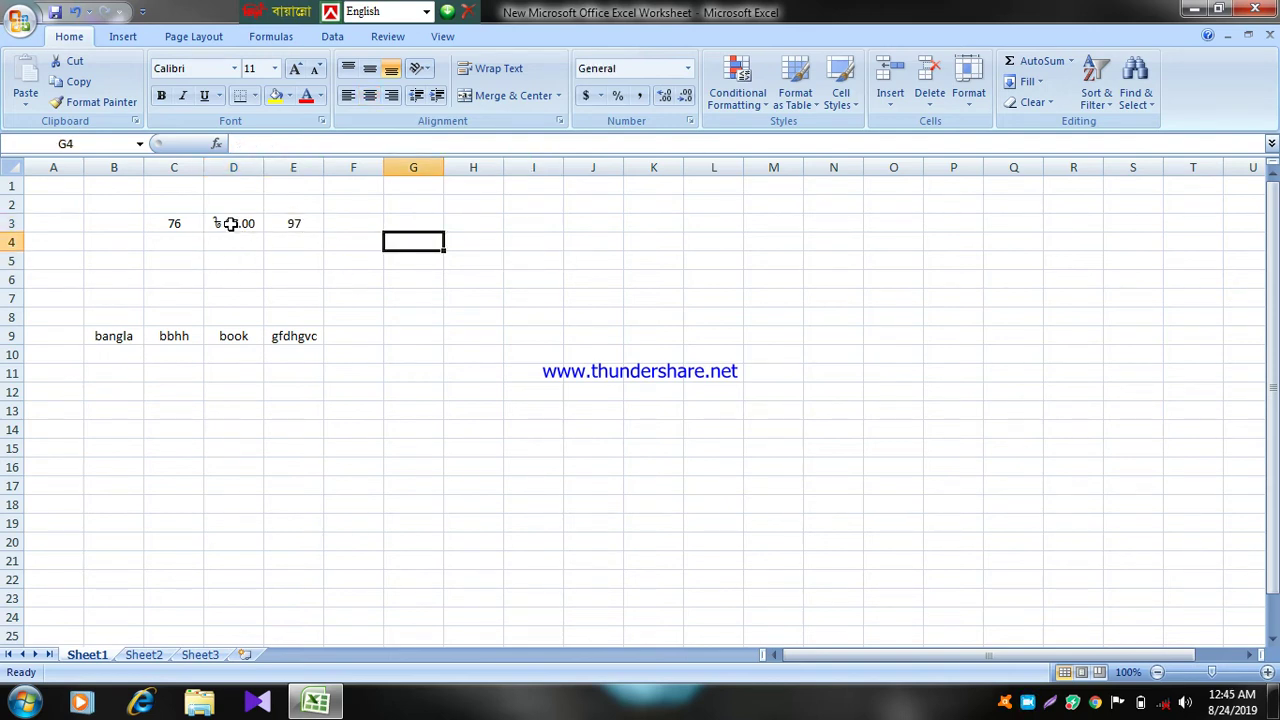
pyautogui.moveTo(218, 222); pyautogui.dragTo(315, 218)
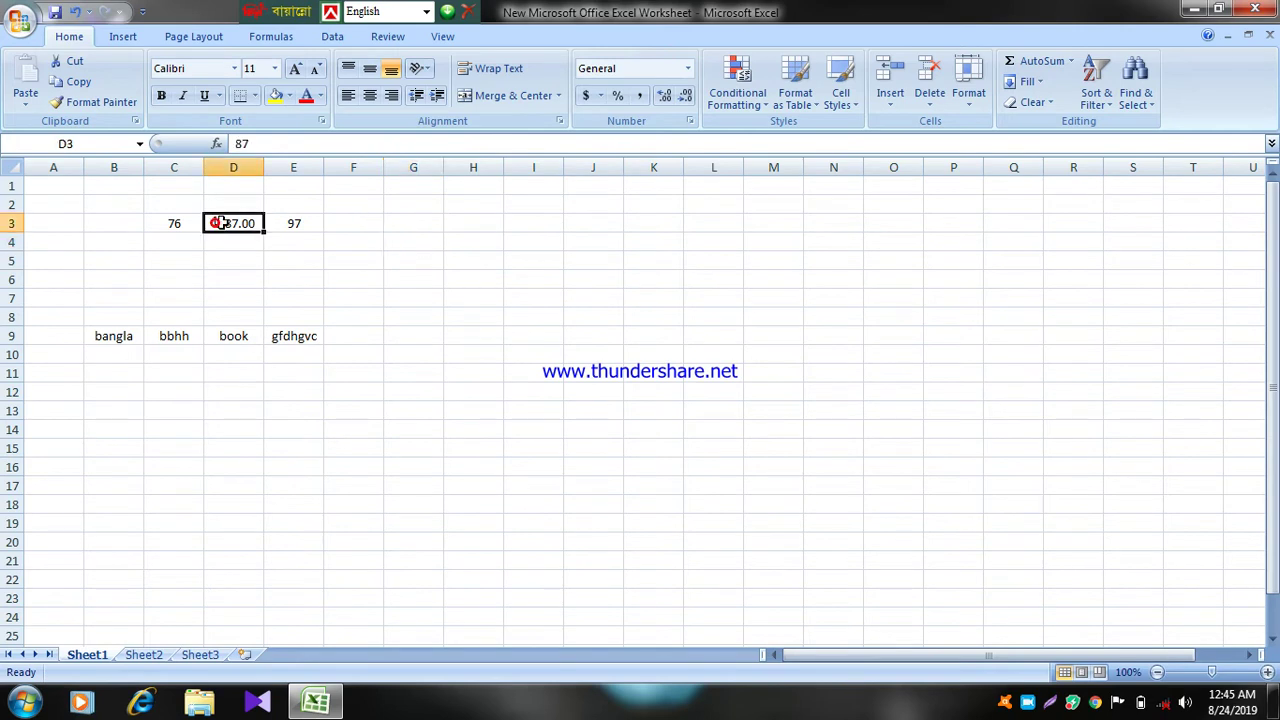
pyautogui.click(430, 241)
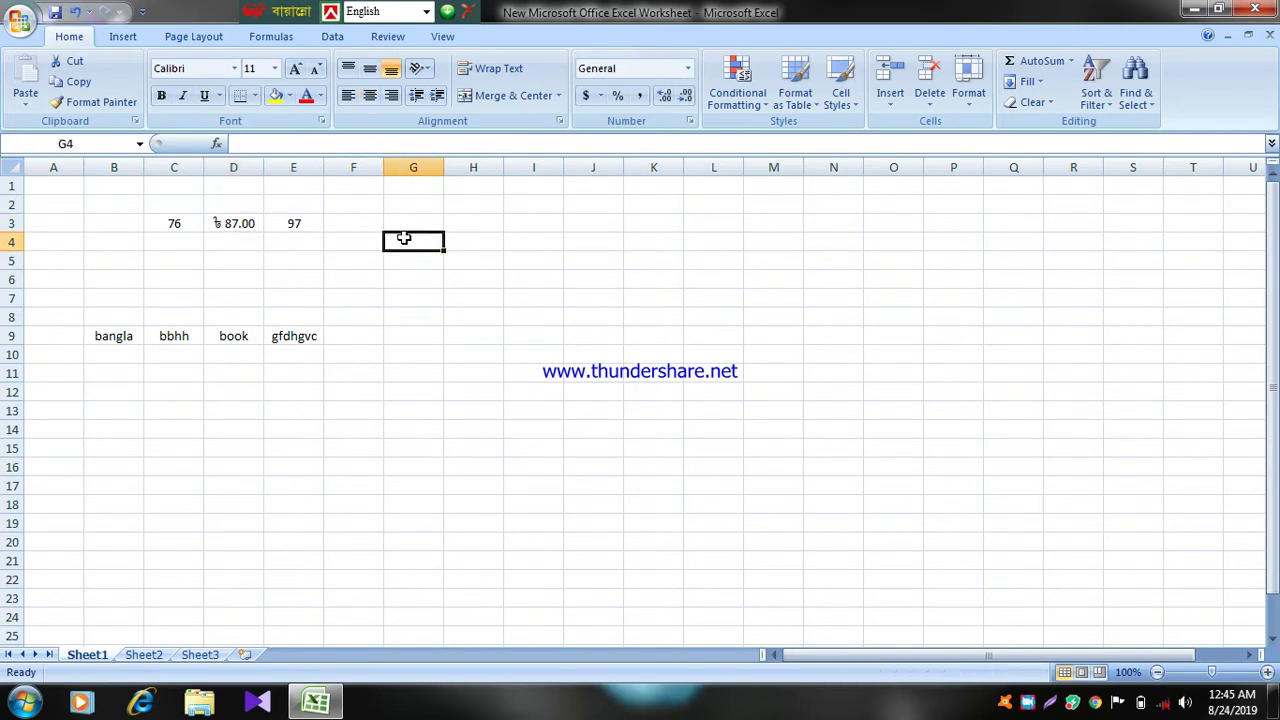
pyautogui.moveTo(210, 223); pyautogui.dragTo(318, 227)
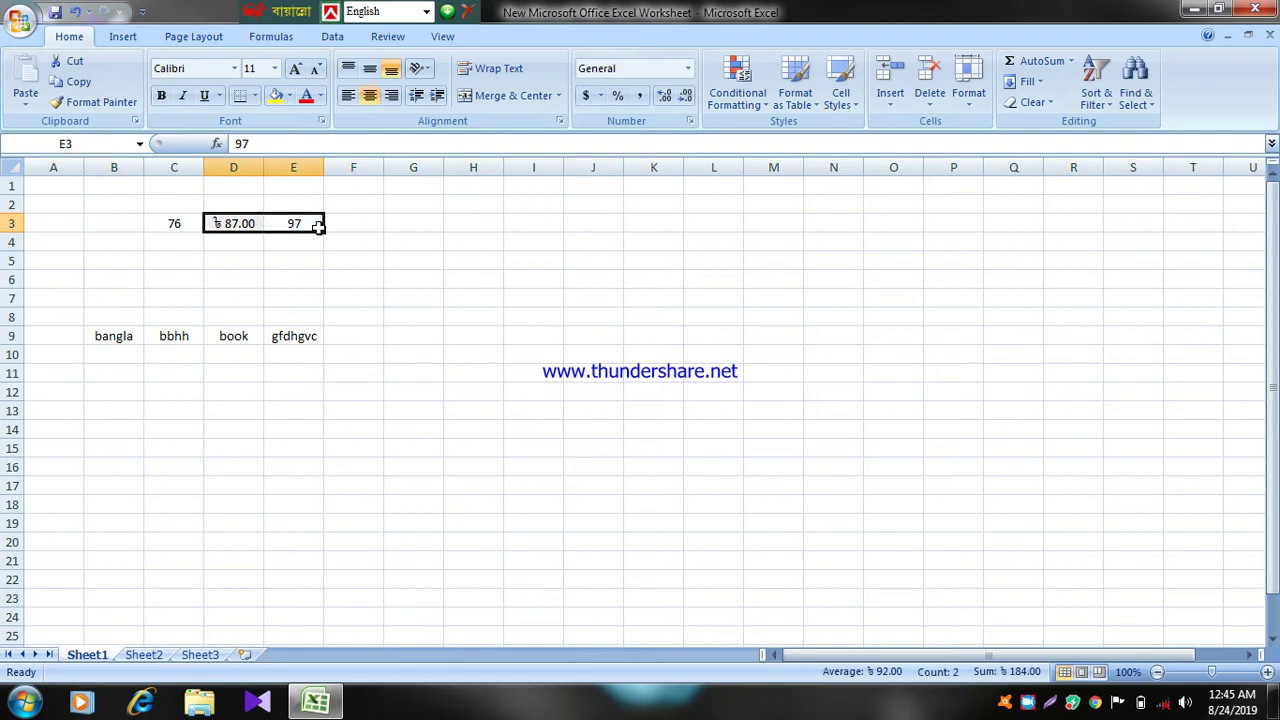
pyautogui.click(428, 246)
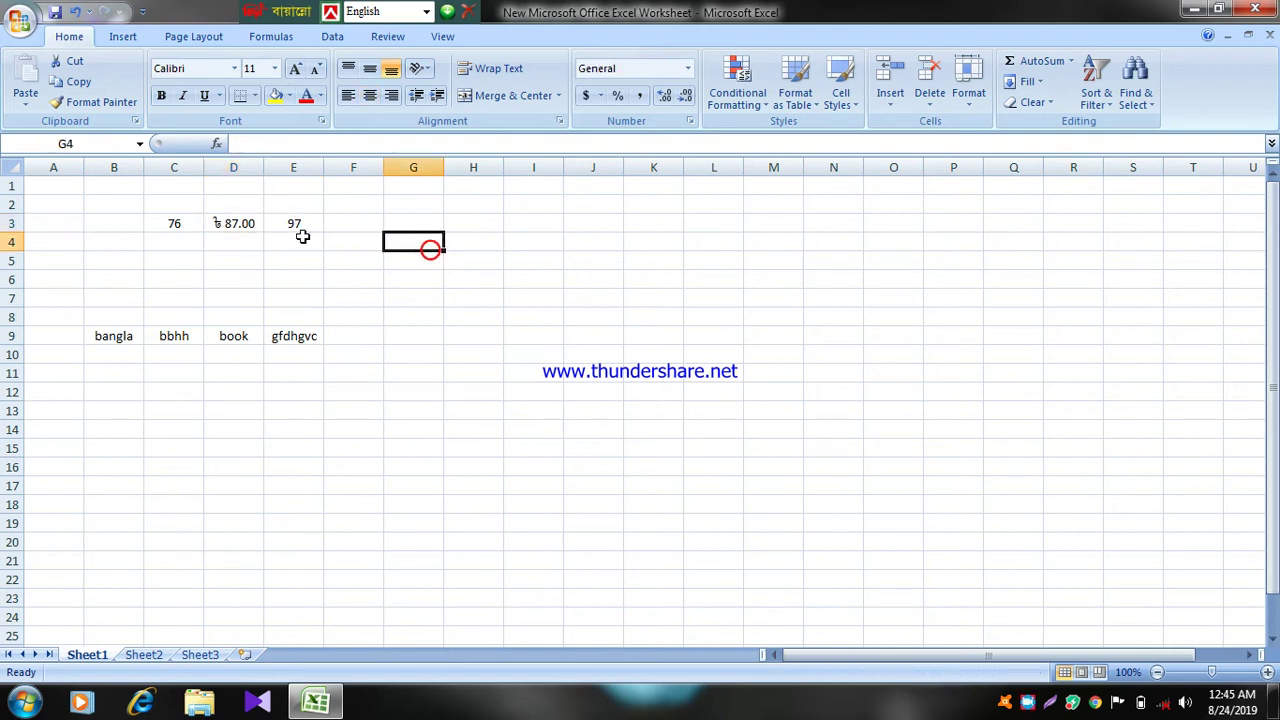
pyautogui.click(230, 222)
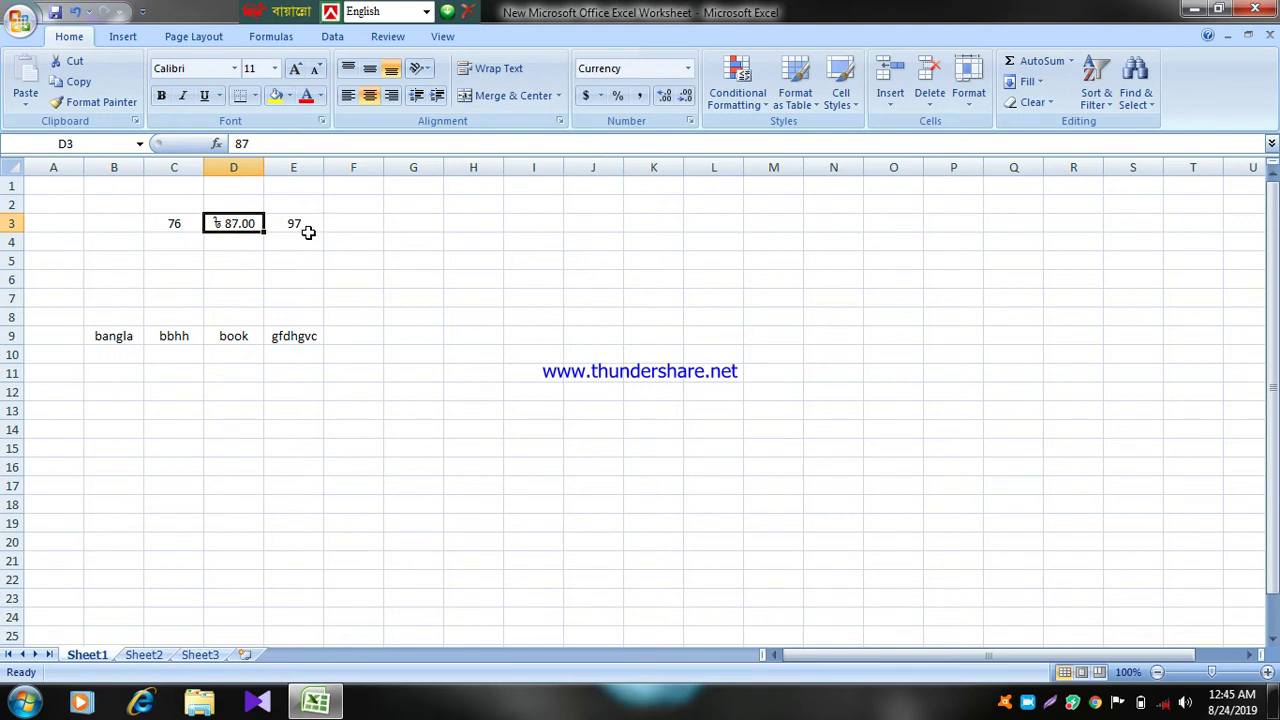
pyautogui.click(308, 224)
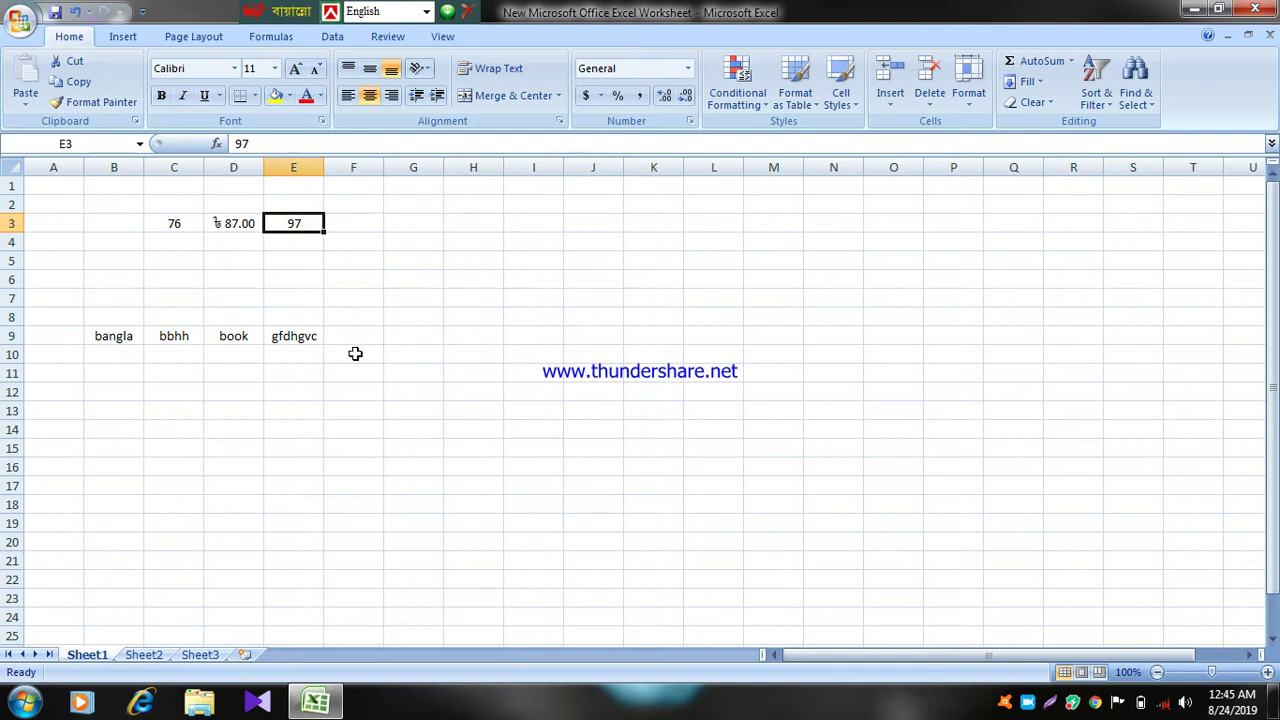
pyautogui.rightClick(305, 225)
pyautogui.click(379, 452)
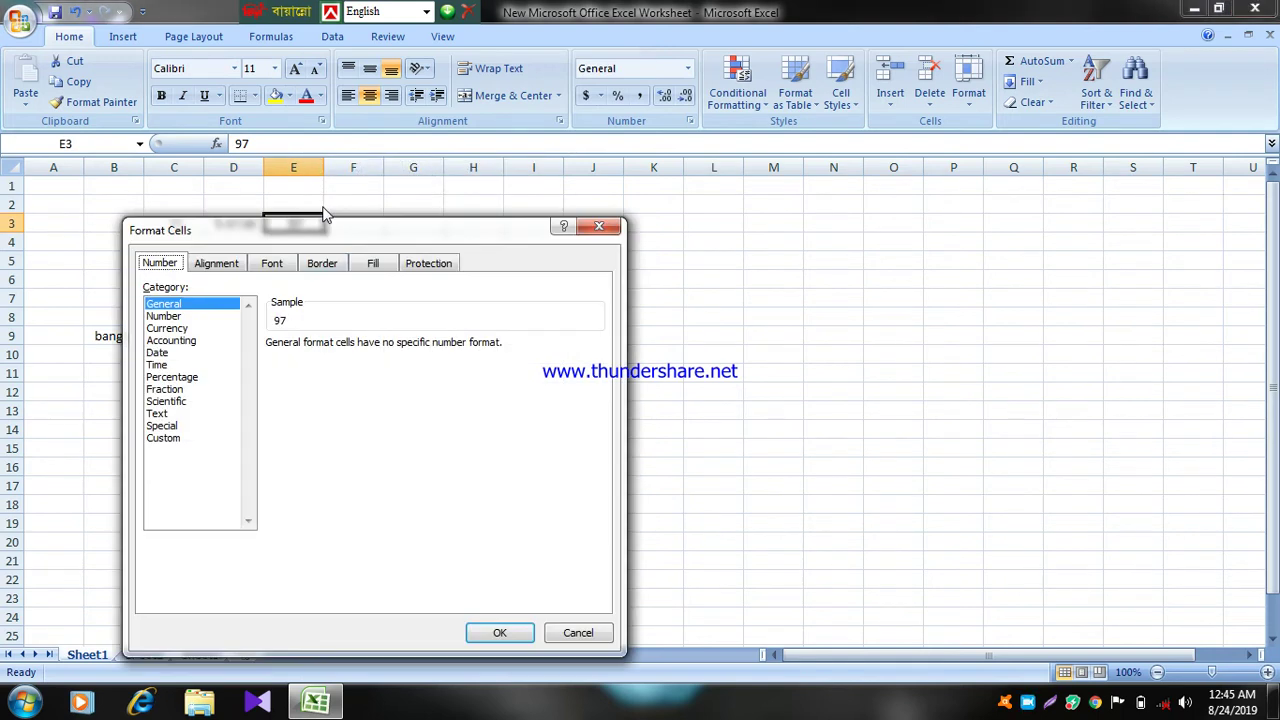
pyautogui.click(183, 330)
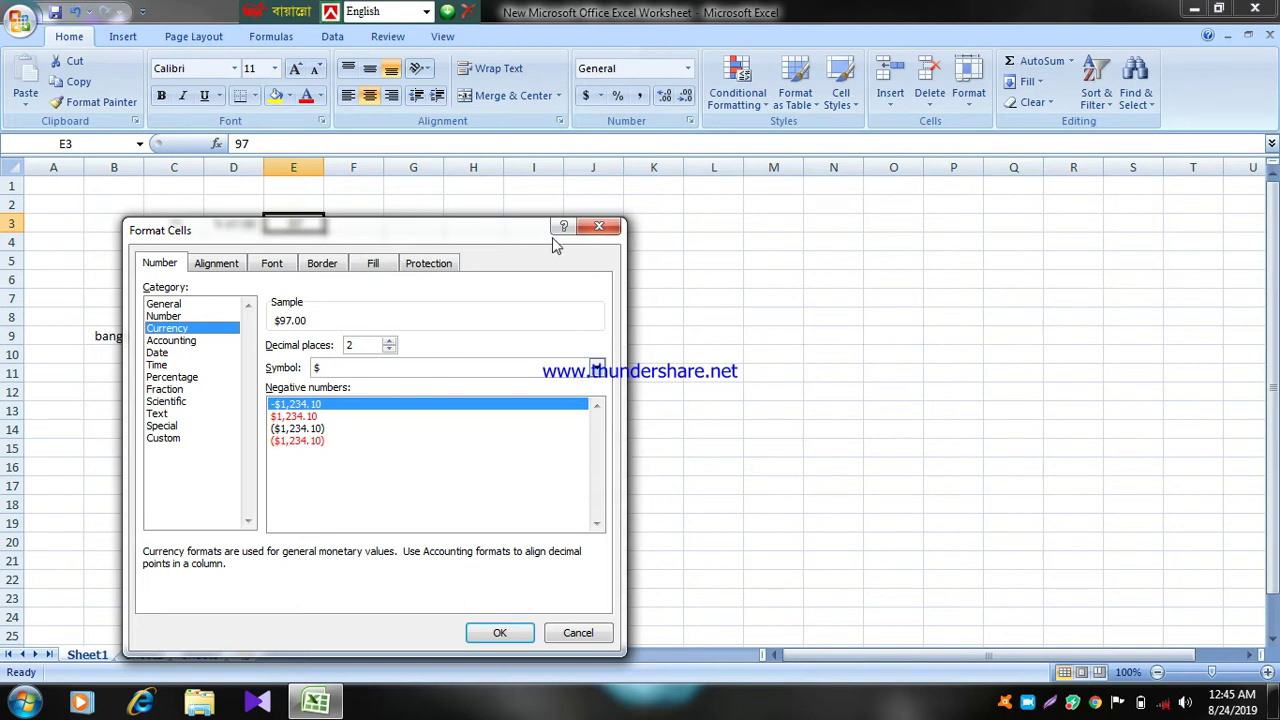
pyautogui.click(598, 226)
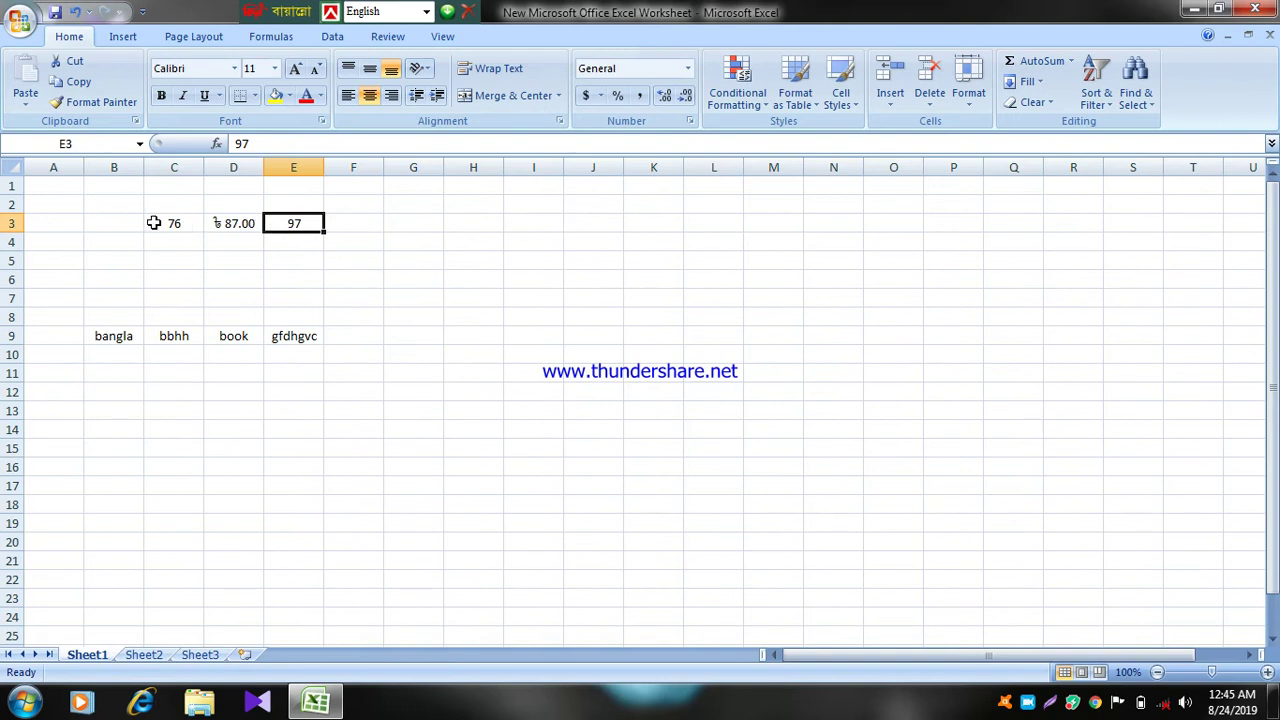
pyautogui.moveTo(152, 220); pyautogui.dragTo(325, 232)
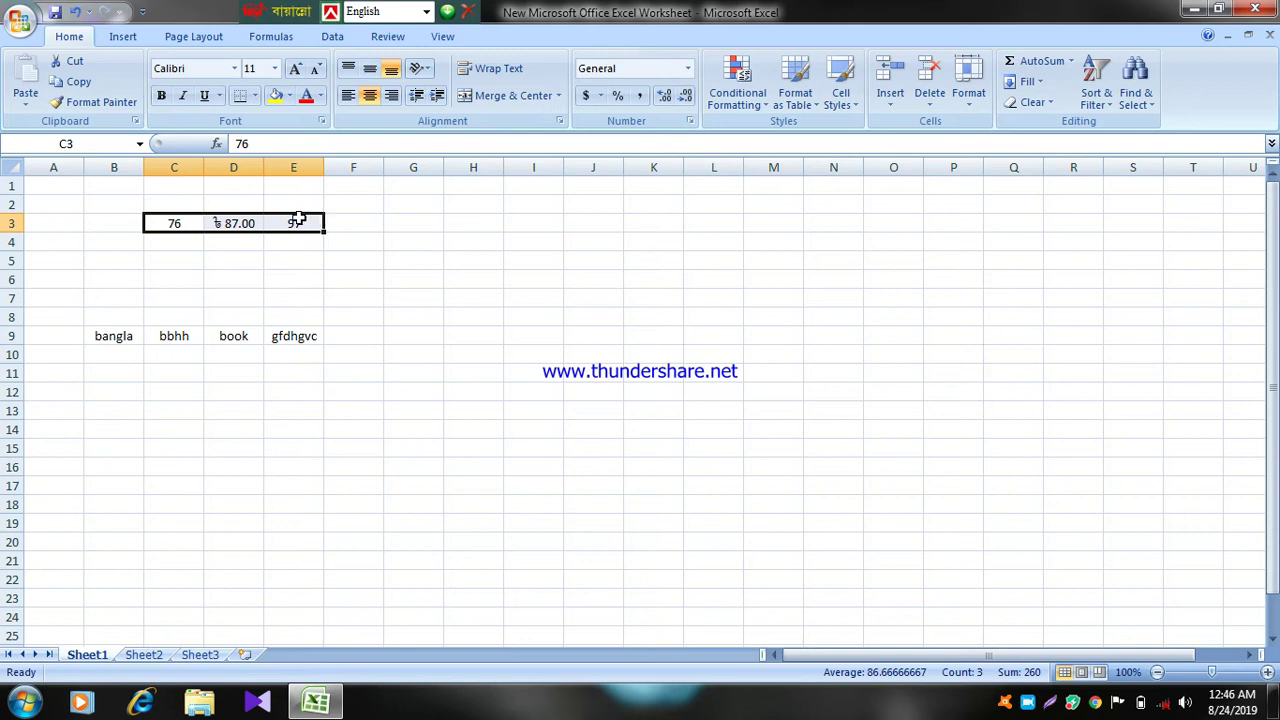
# Recheck D3's format, undo the last change, select C3 (76), then minimise Excel
pyautogui.click(234, 223)
pyautogui.hotkey('ctrl', 'z')
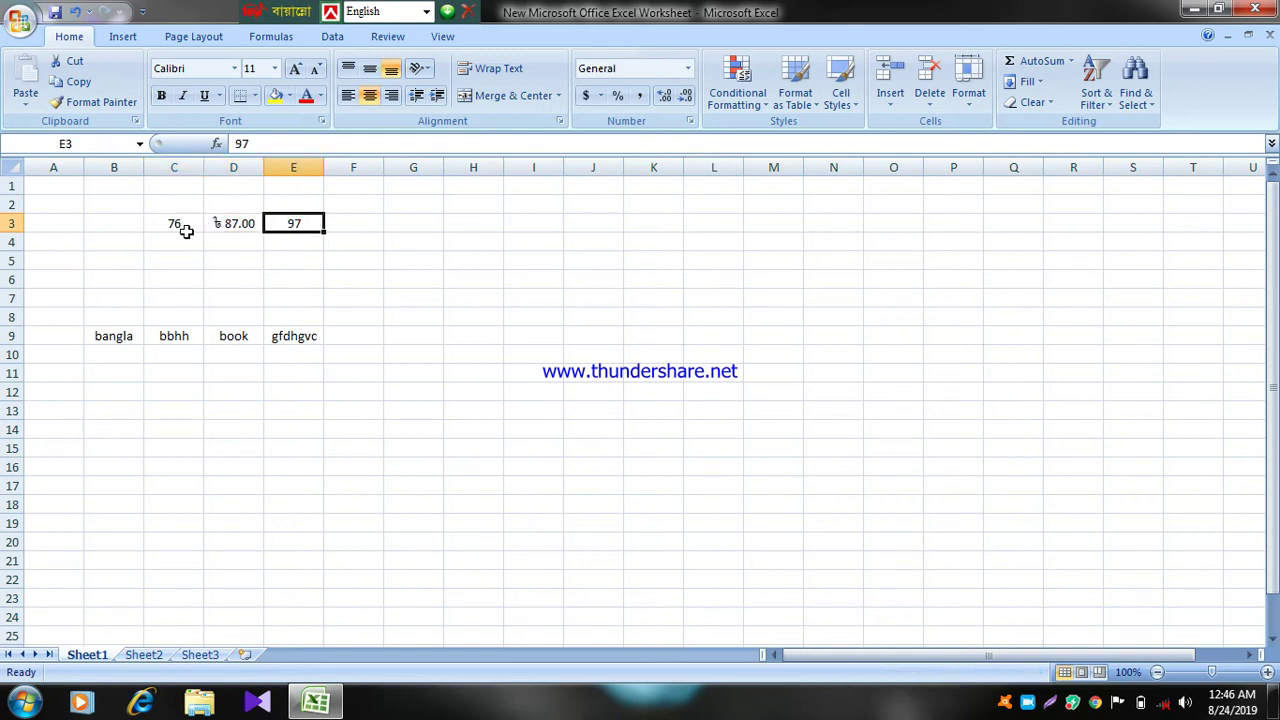
pyautogui.click(177, 226)
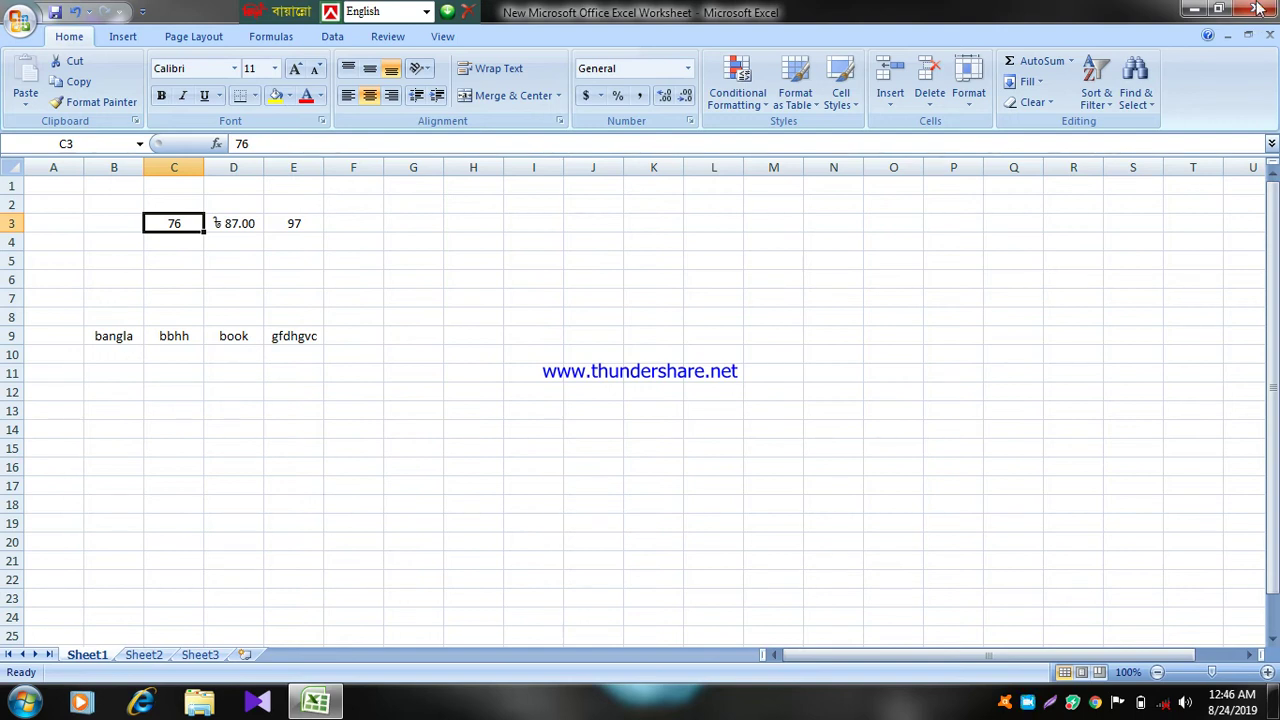
pyautogui.click(1193, 9)
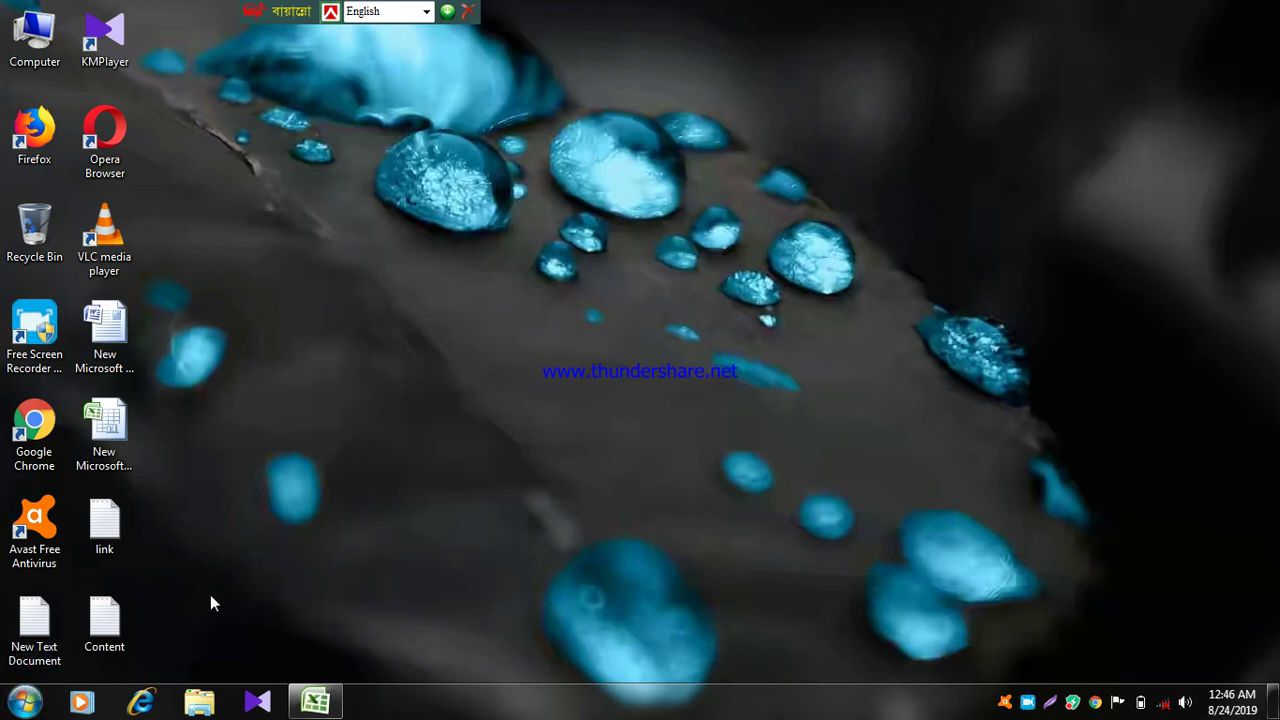
# Open Control Panel maximised with all items as small icons, then open Region and Language
pyautogui.click(22, 704)
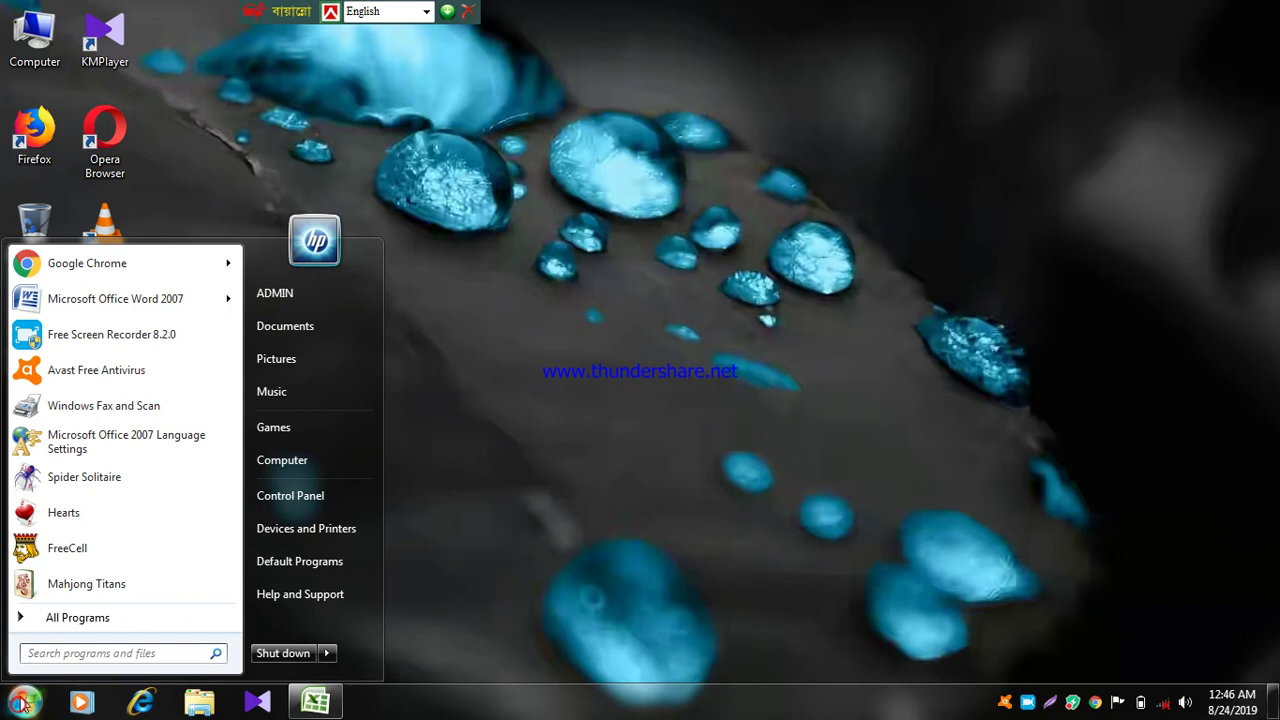
pyautogui.click(291, 497)
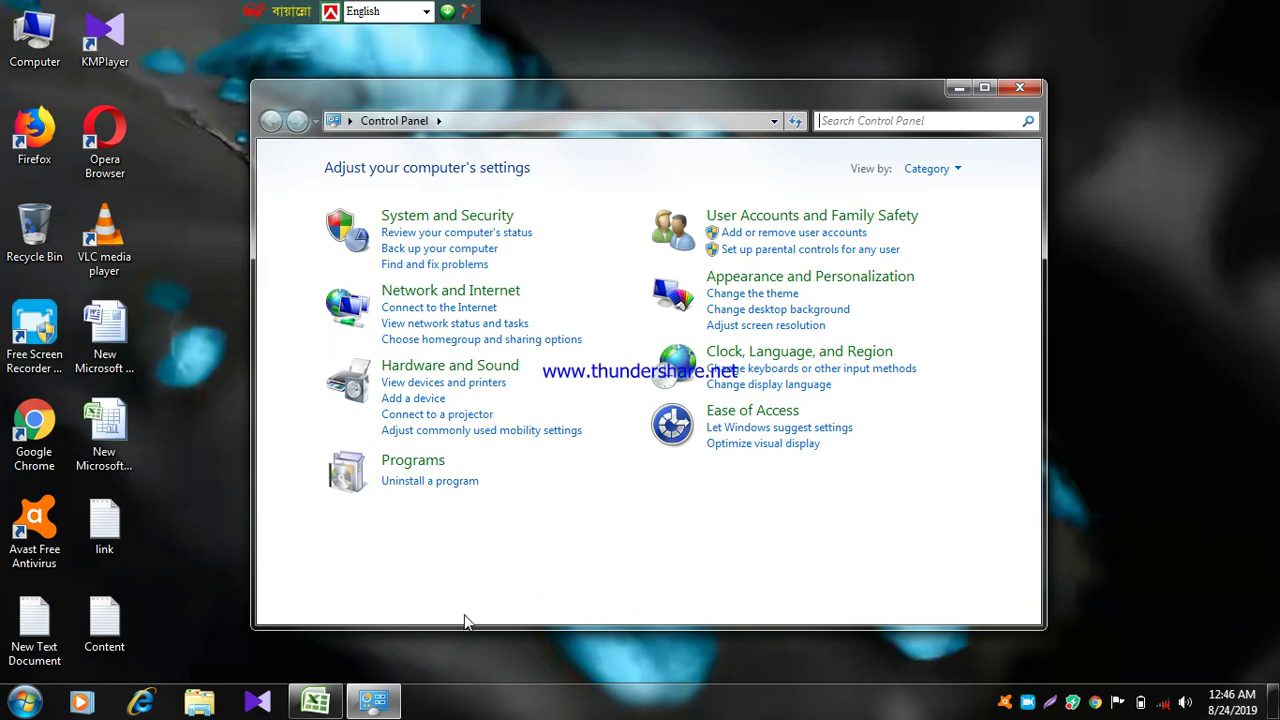
pyautogui.click(957, 169)
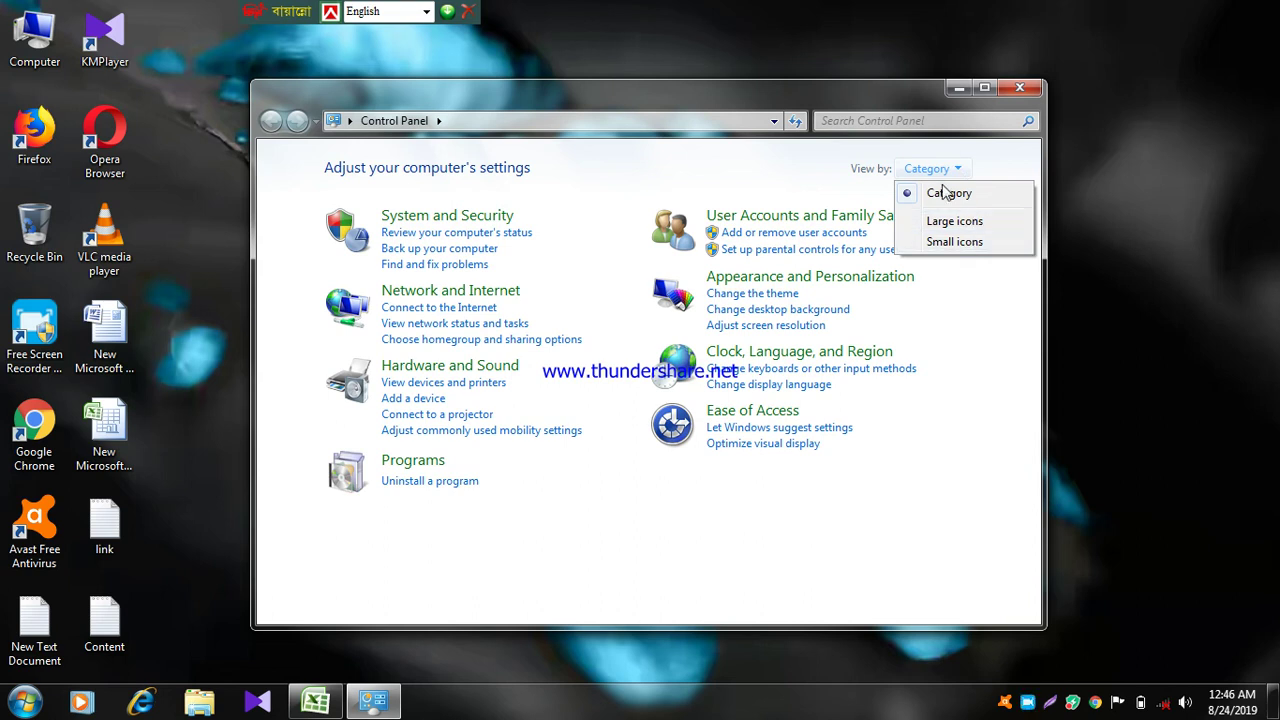
pyautogui.click(936, 241)
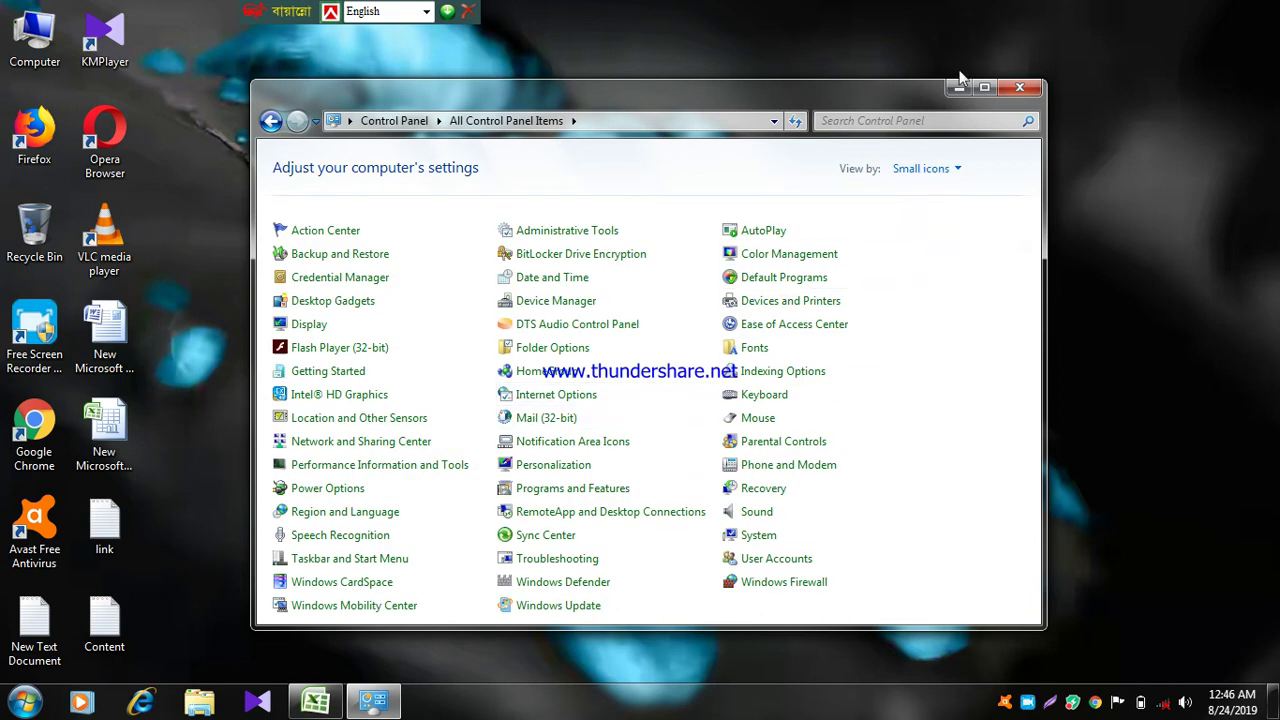
pyautogui.click(988, 88)
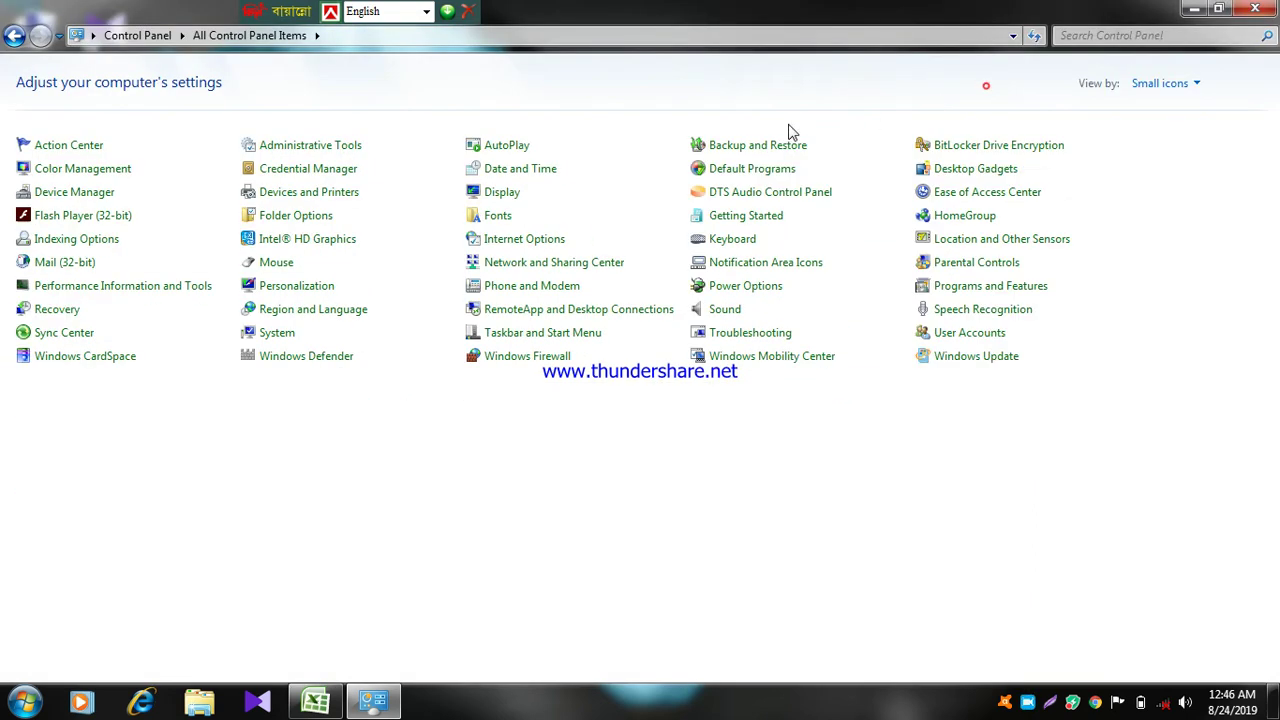
pyautogui.click(316, 318)
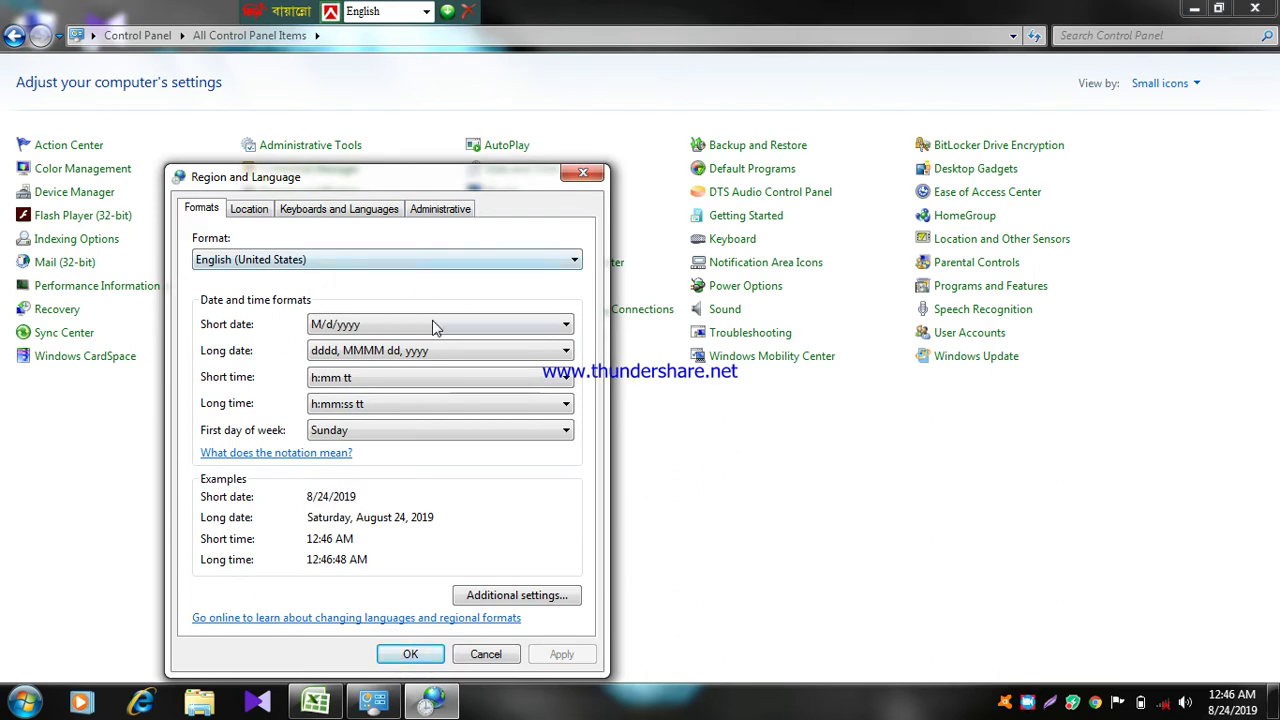
# In Additional settings' Currency page, delete the $ currency symbol
pyautogui.click(524, 596)
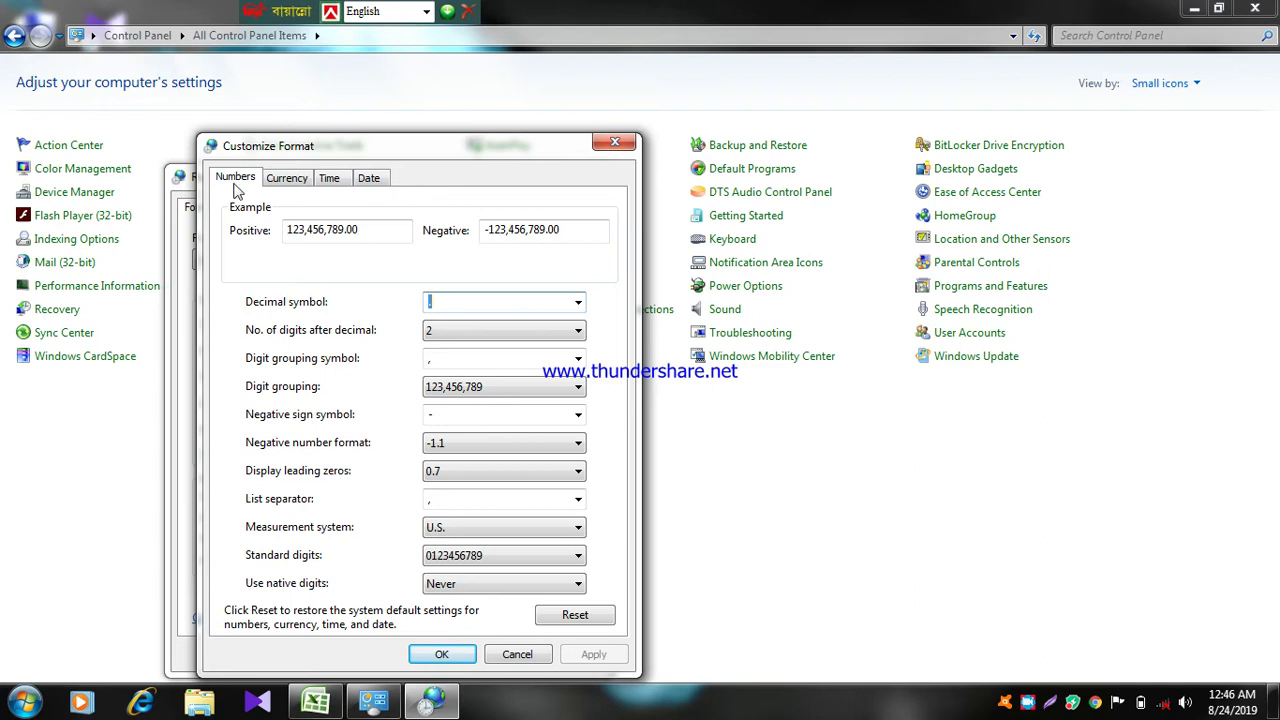
pyautogui.click(290, 180)
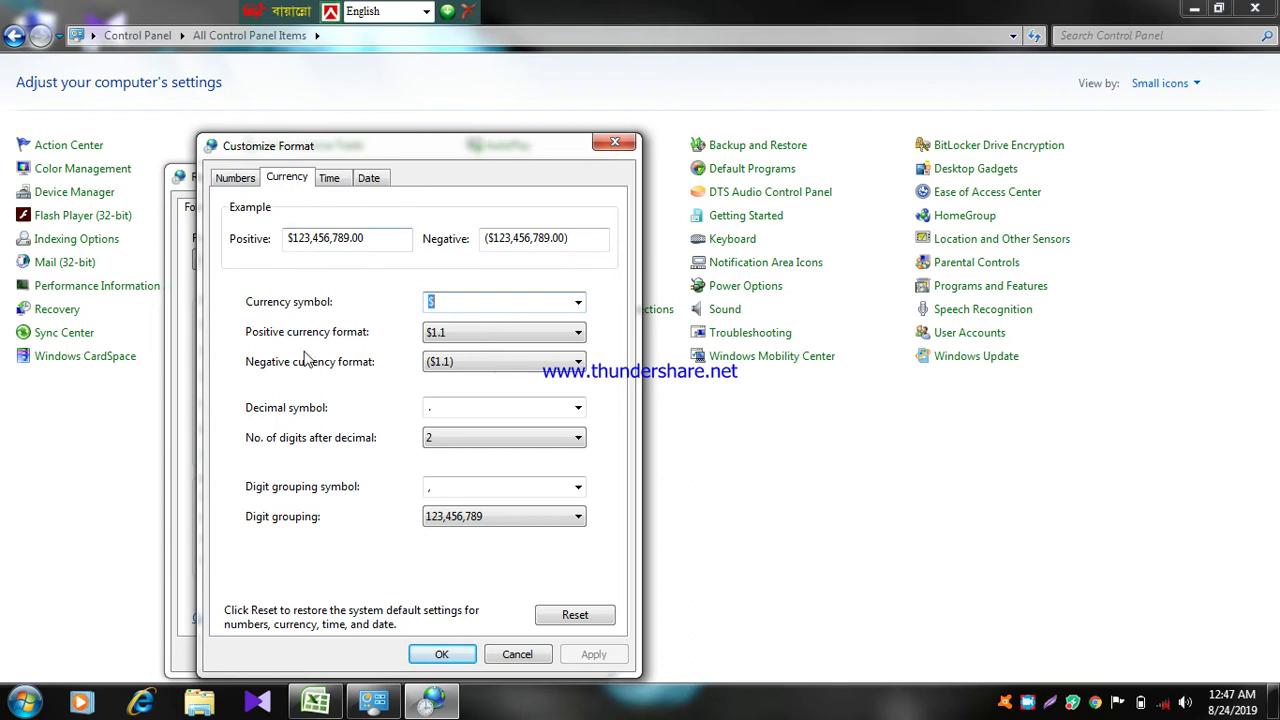
pyautogui.click(450, 305)
pyautogui.press('BackSpace')
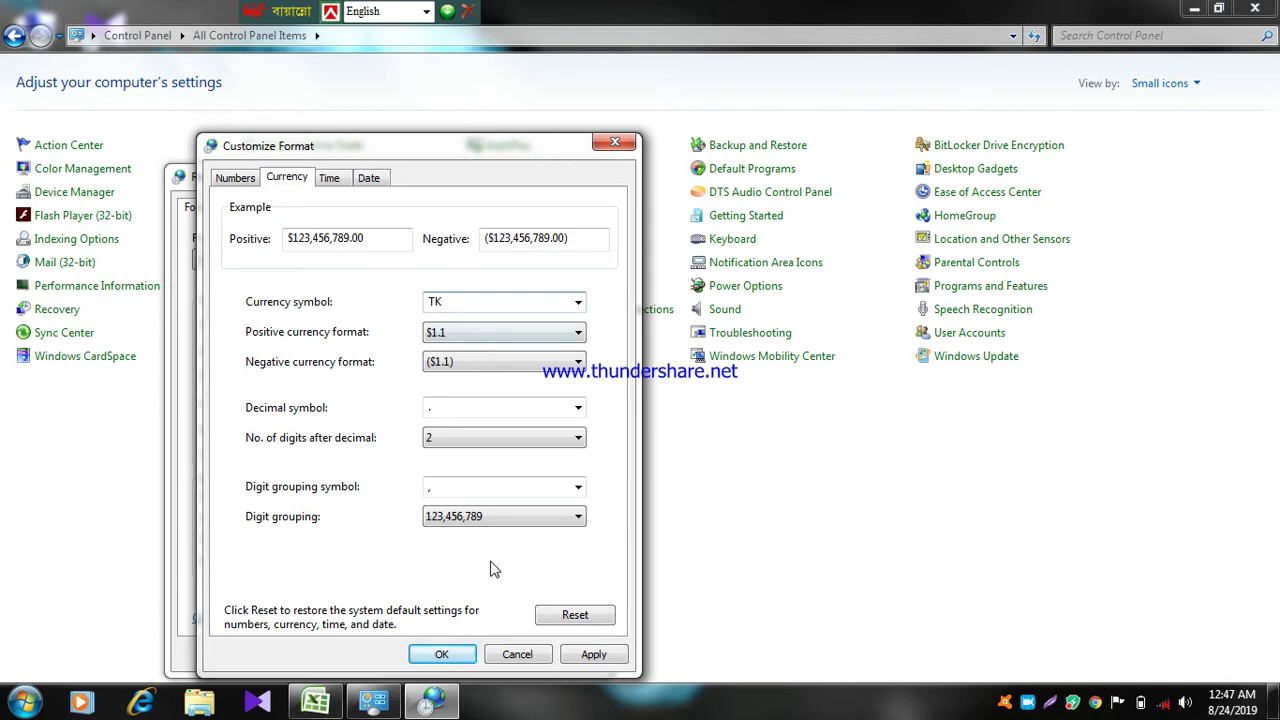
# Reset all format customizations, close the regional dialogs, and minimise Control Panel
pyautogui.click(577, 616)
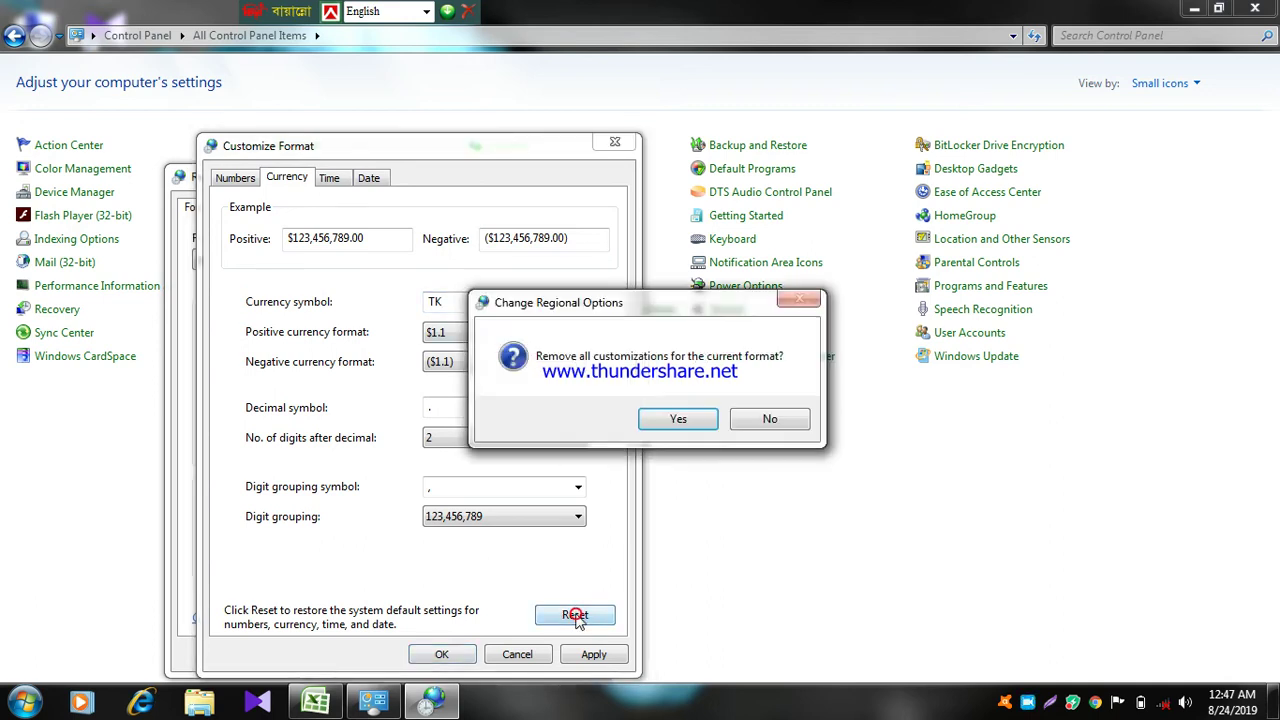
pyautogui.click(672, 420)
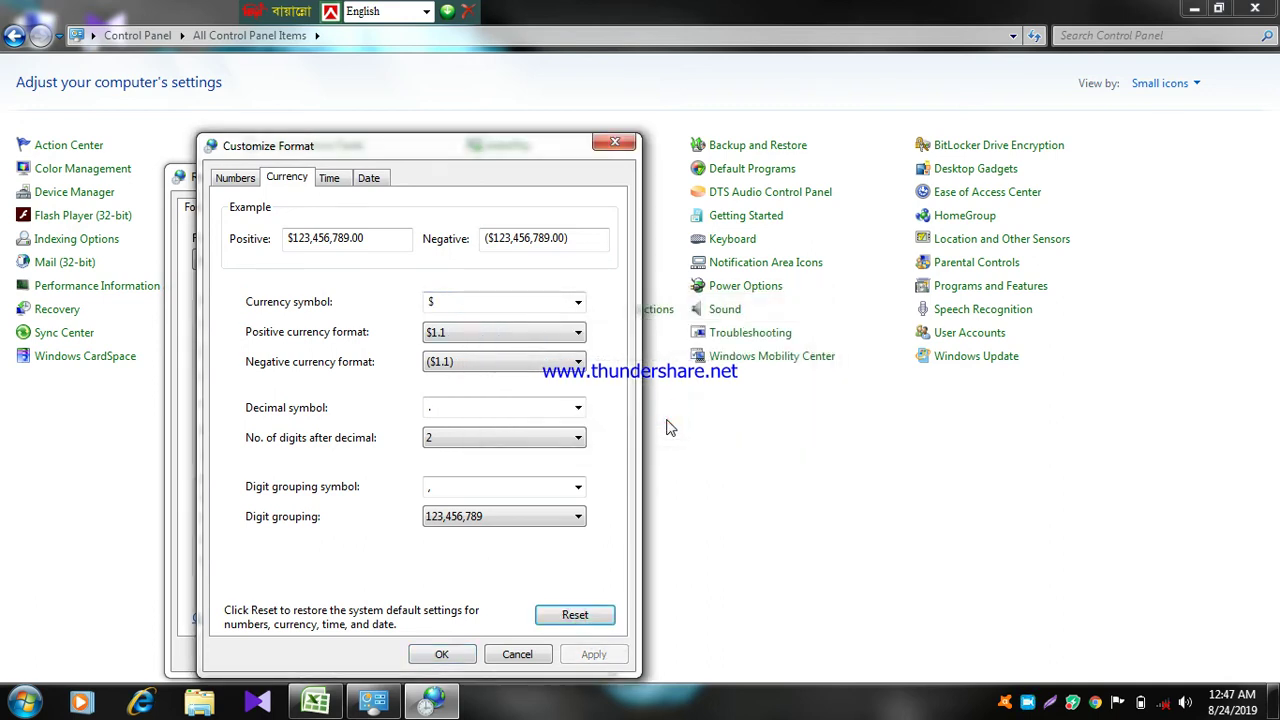
pyautogui.click(442, 655)
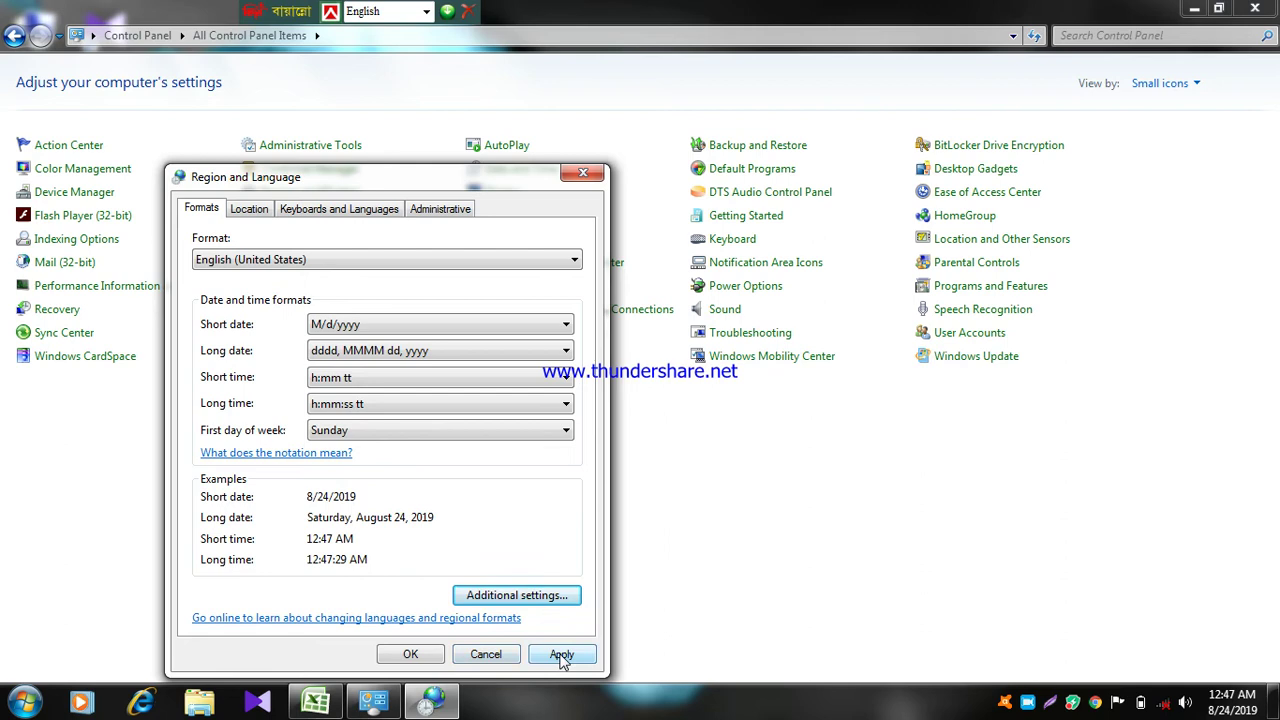
pyautogui.click(578, 178)
pyautogui.click(1192, 9)
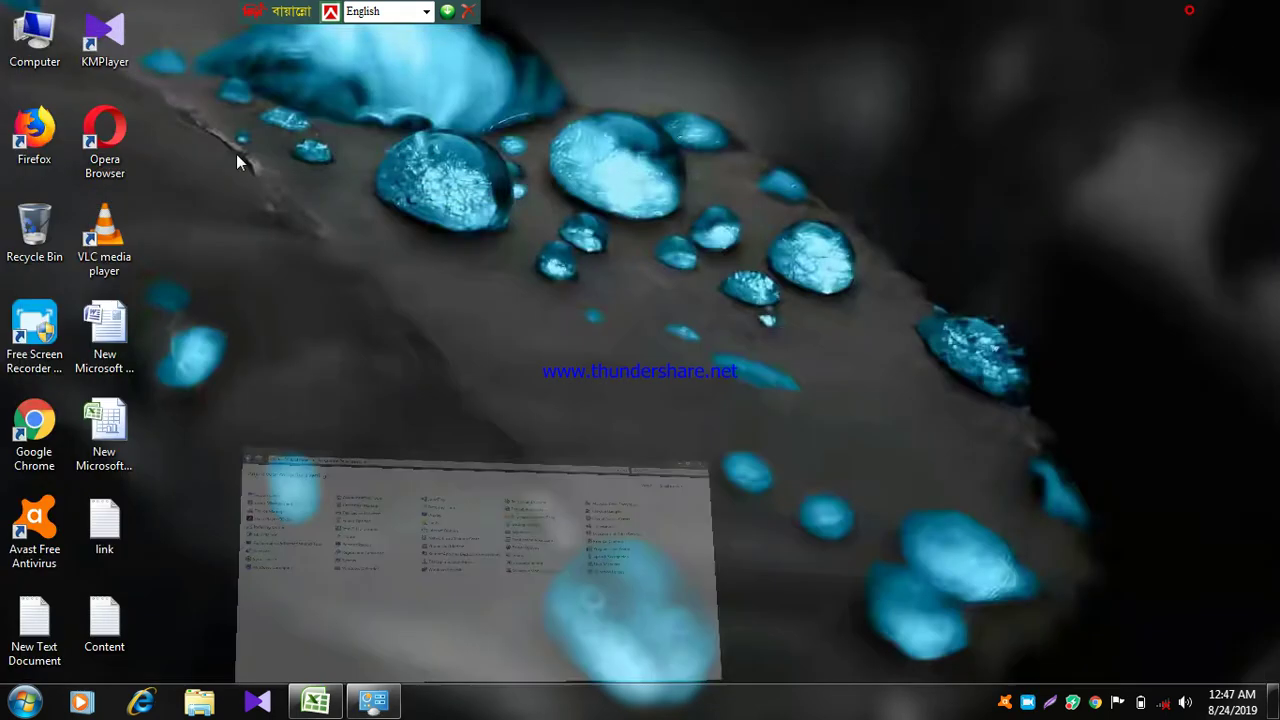
# Back in Excel, open Format Cells for cell E3 (97) and choose Currency
pyautogui.click(315, 700)
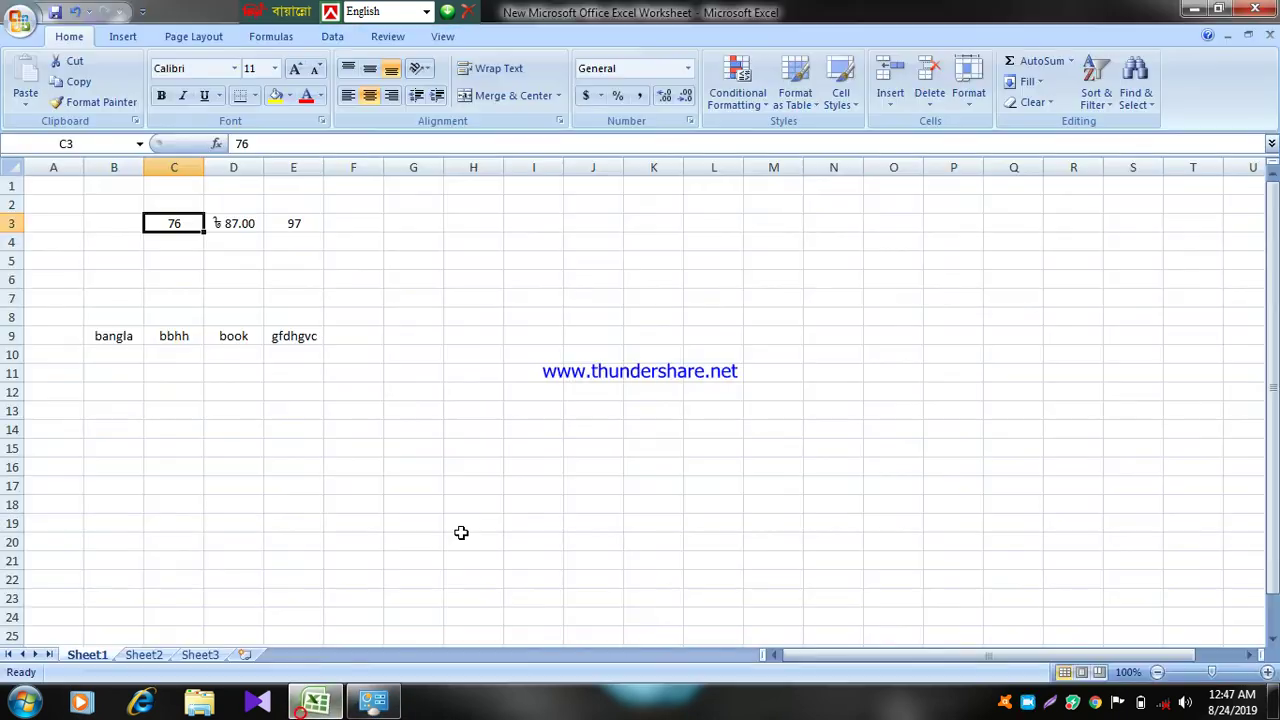
pyautogui.click(296, 226)
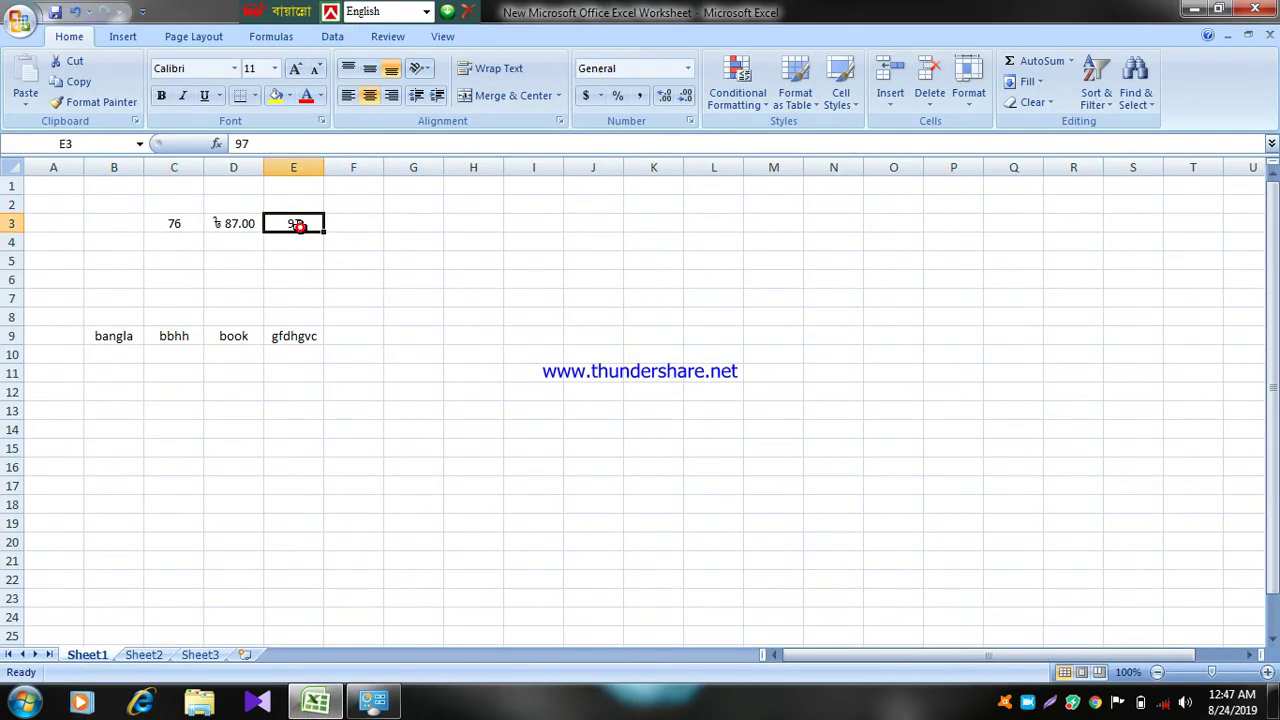
pyautogui.rightClick(298, 226)
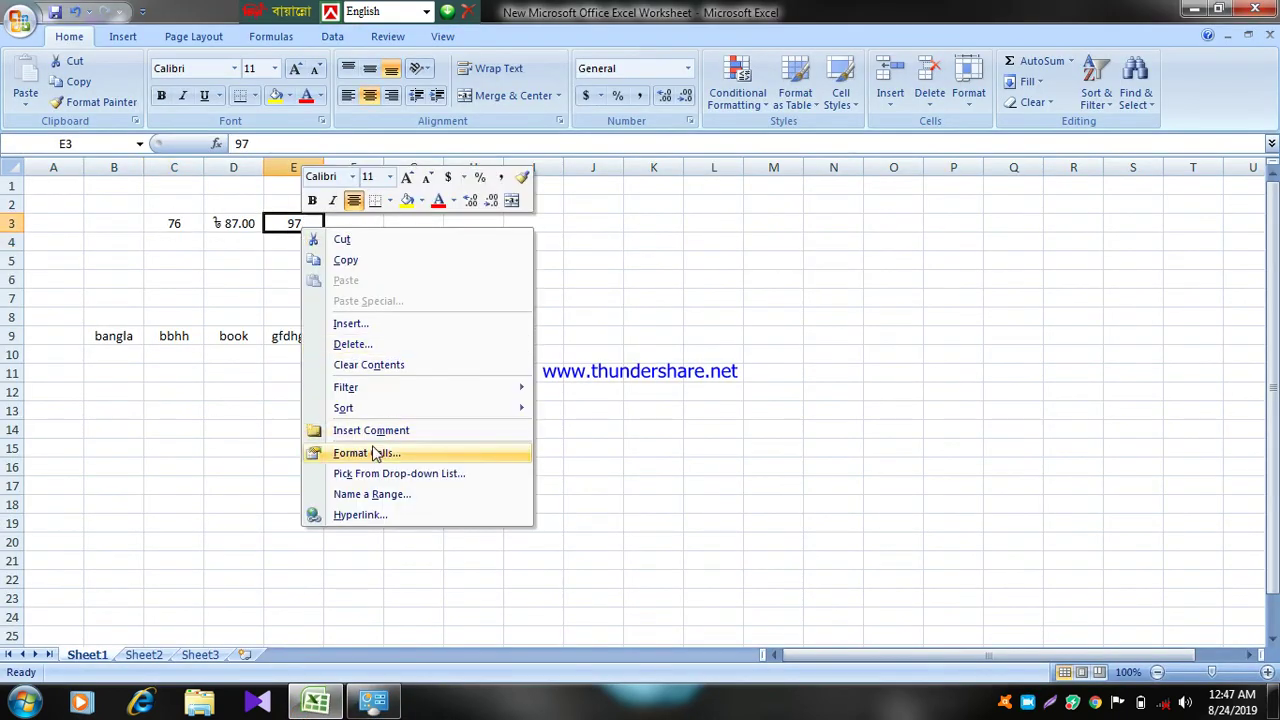
pyautogui.click(372, 450)
pyautogui.click(164, 327)
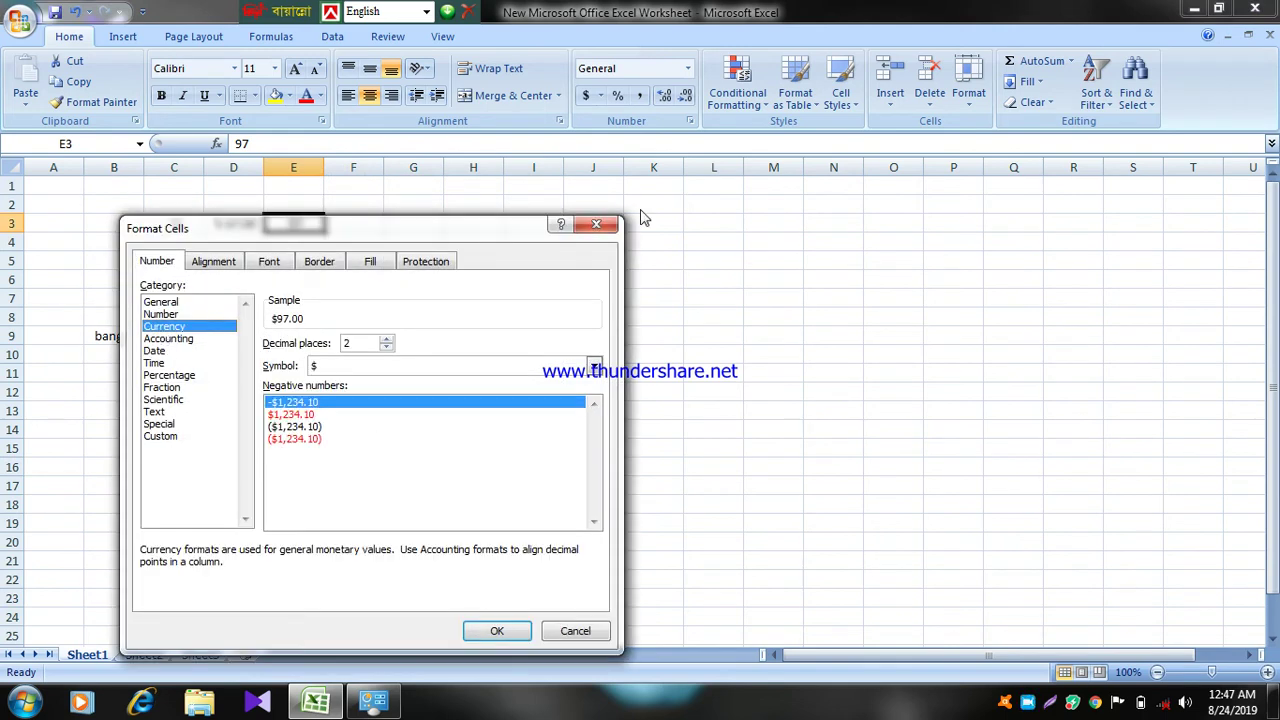
# Pick KAF as the currency symbol, previewing KAF 97.00
pyautogui.click(336, 368)
pyautogui.click(336, 368)
pyautogui.click(329, 366)
pyautogui.click(323, 368)
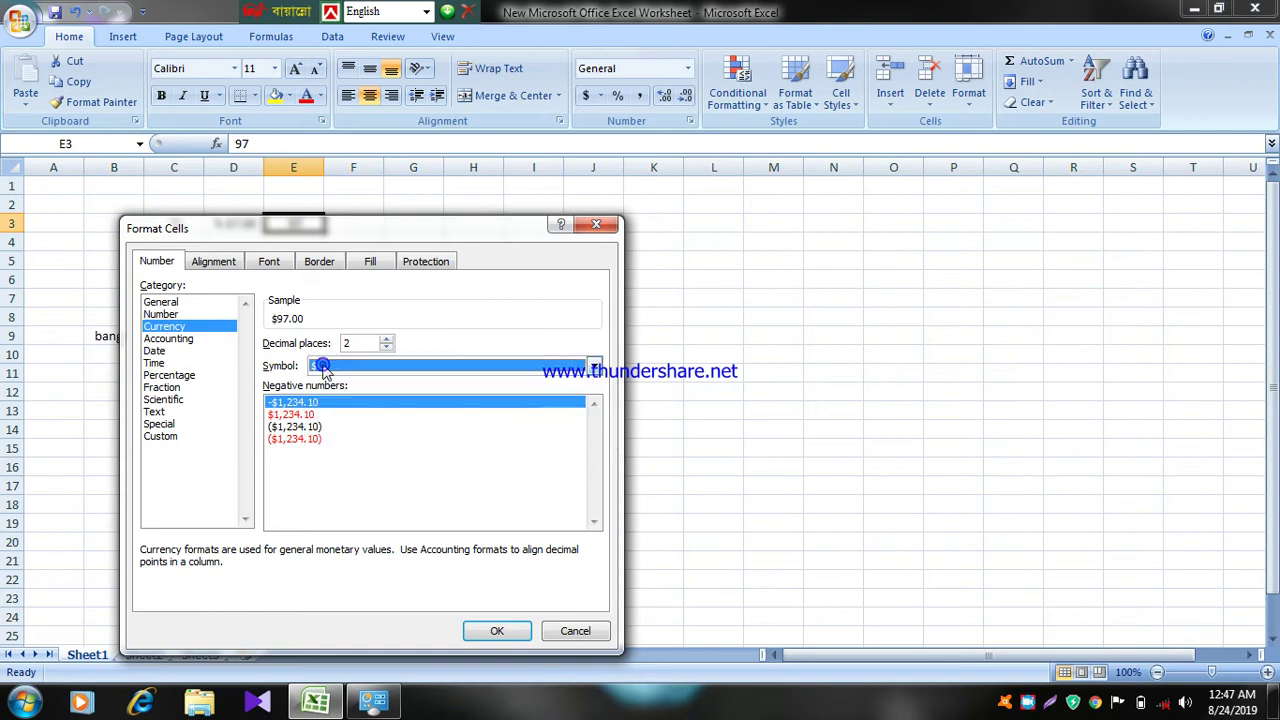
pyautogui.click(323, 368)
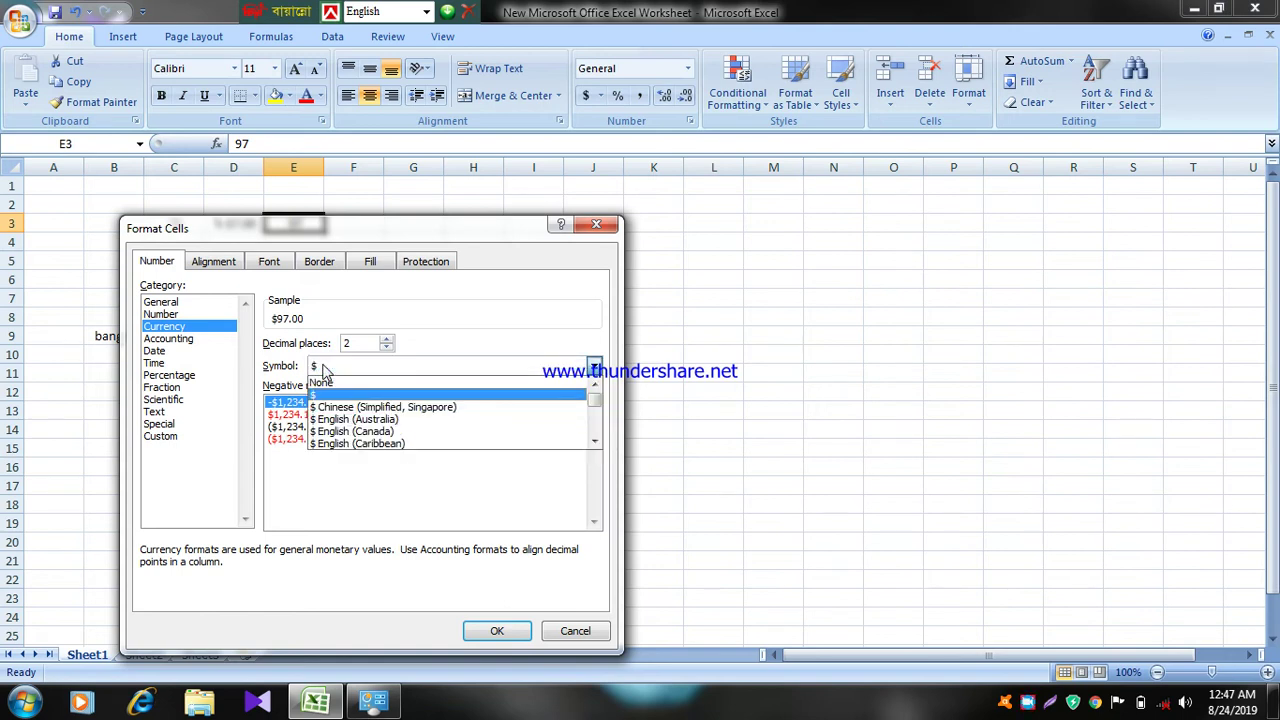
pyautogui.press('t')
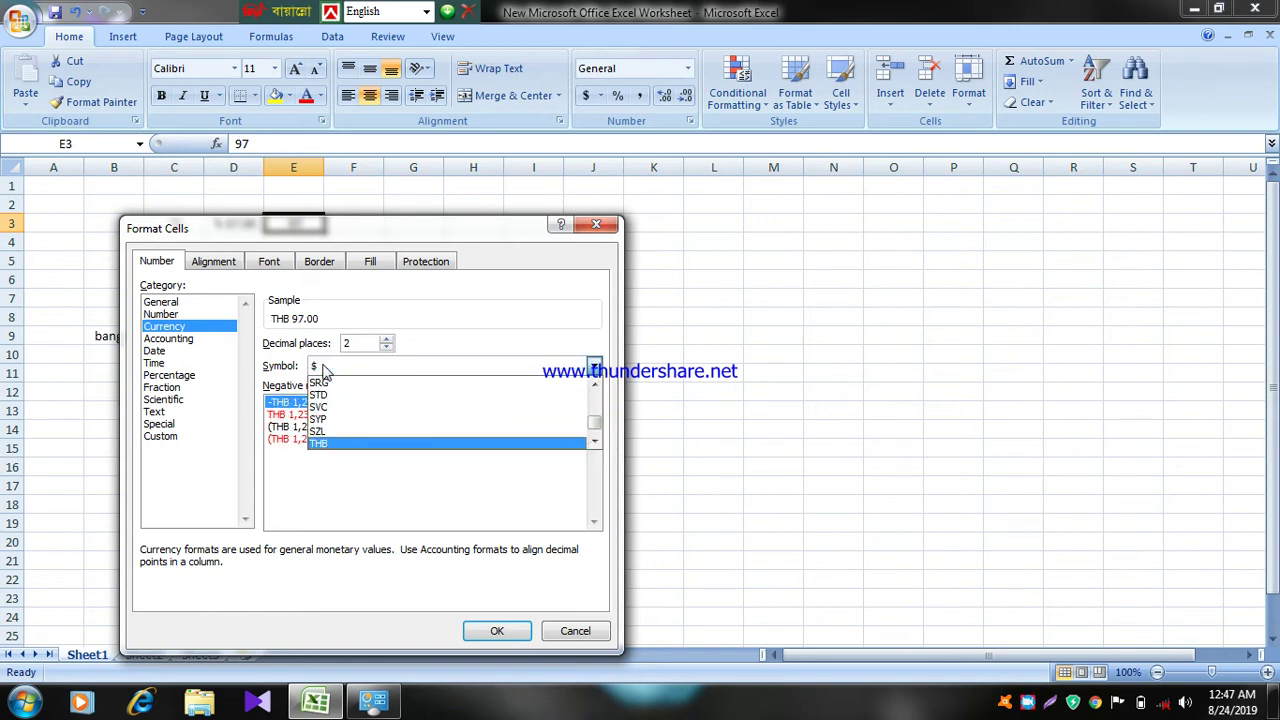
pyautogui.press('k')
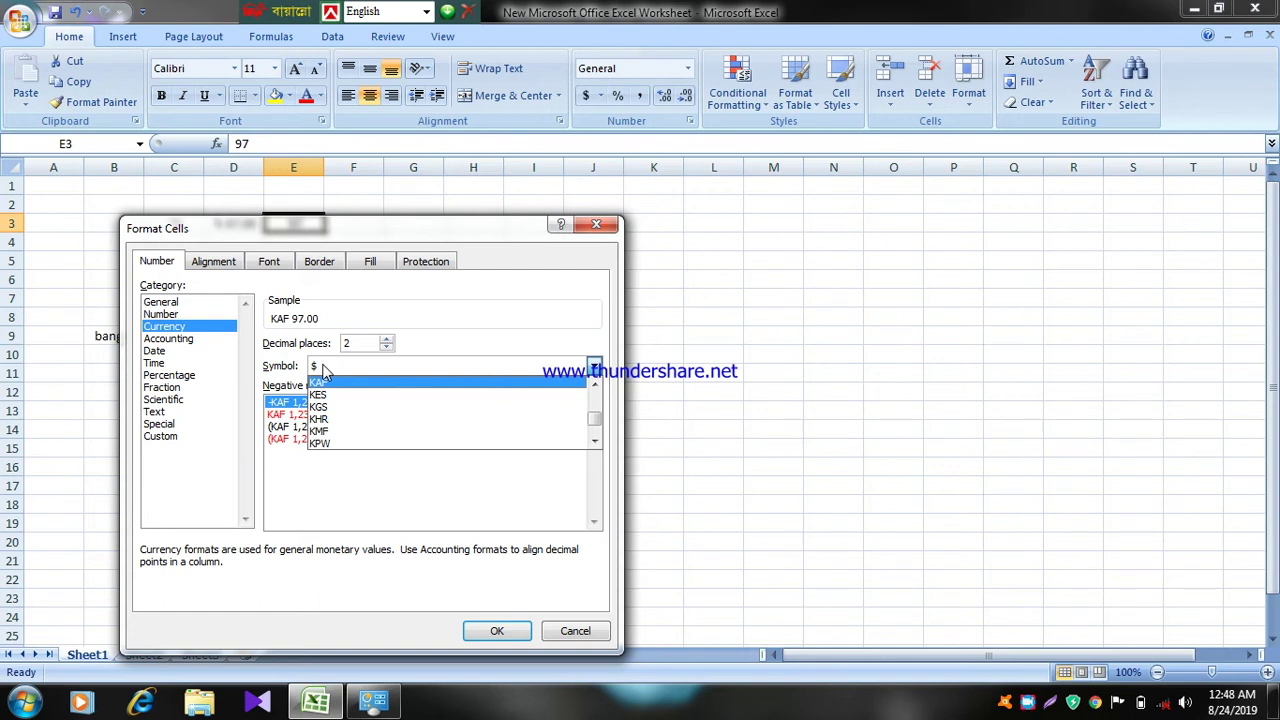
pyautogui.press('t')
pyautogui.press('k')
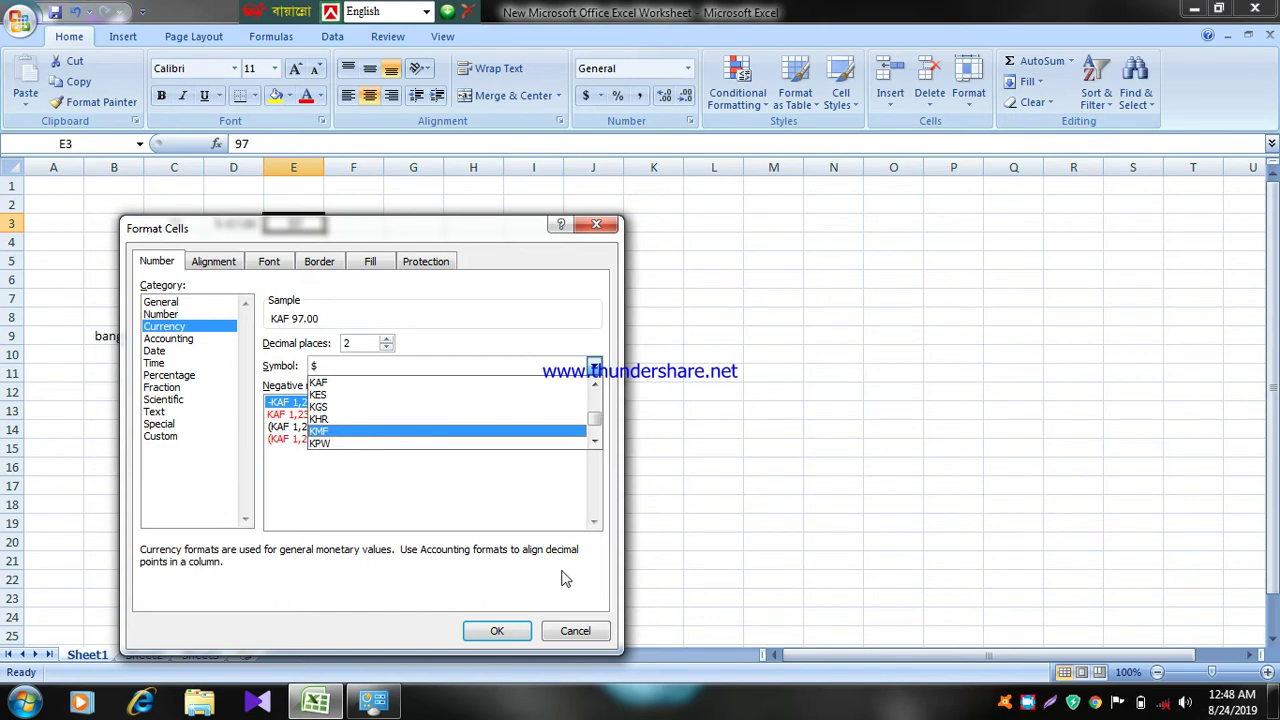
pyautogui.click(468, 507)
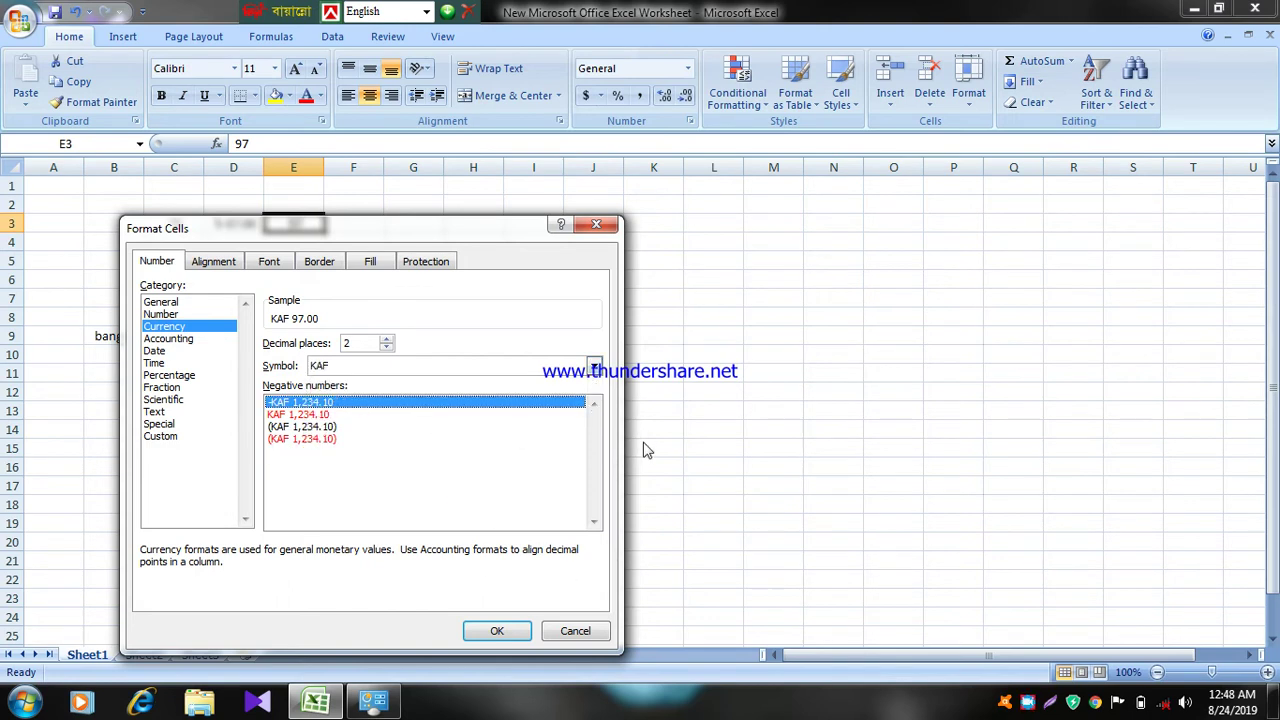
pyautogui.click(595, 366)
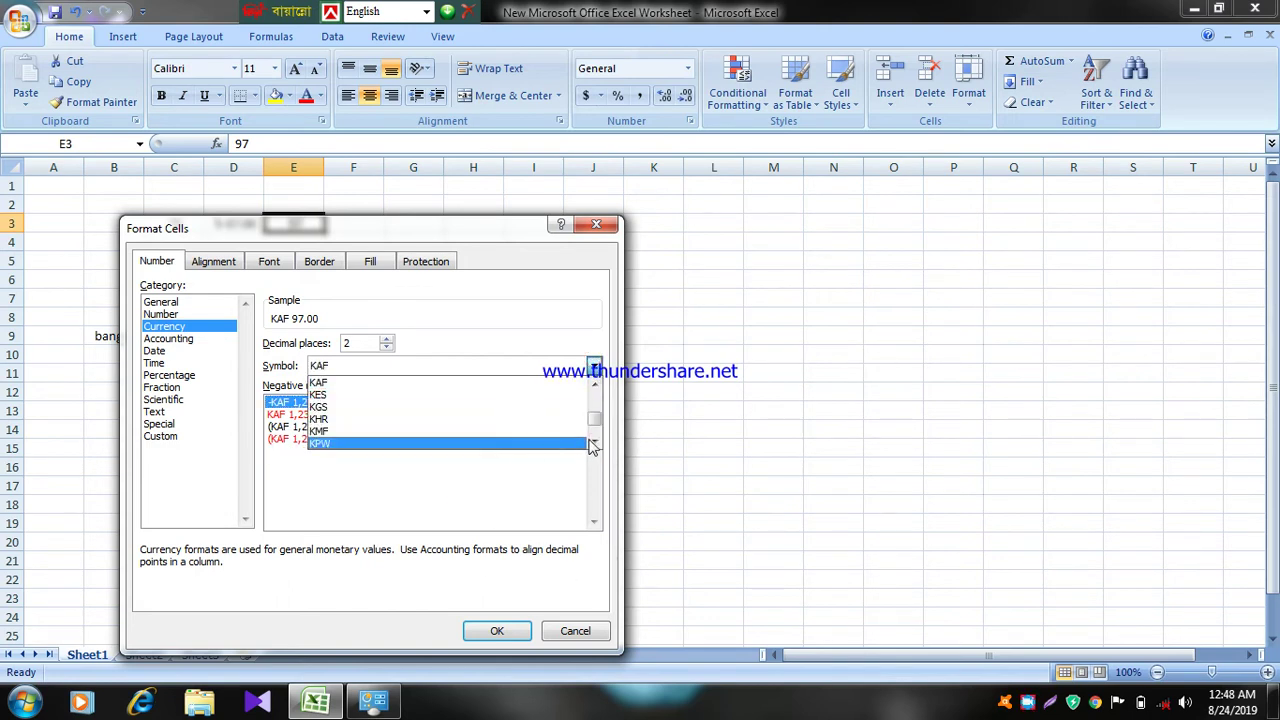
pyautogui.moveTo(594, 424)
pyautogui.mouseDown()
pyautogui.moveTo(590, 368)
pyautogui.moveTo(596, 418)
pyautogui.mouseUp()
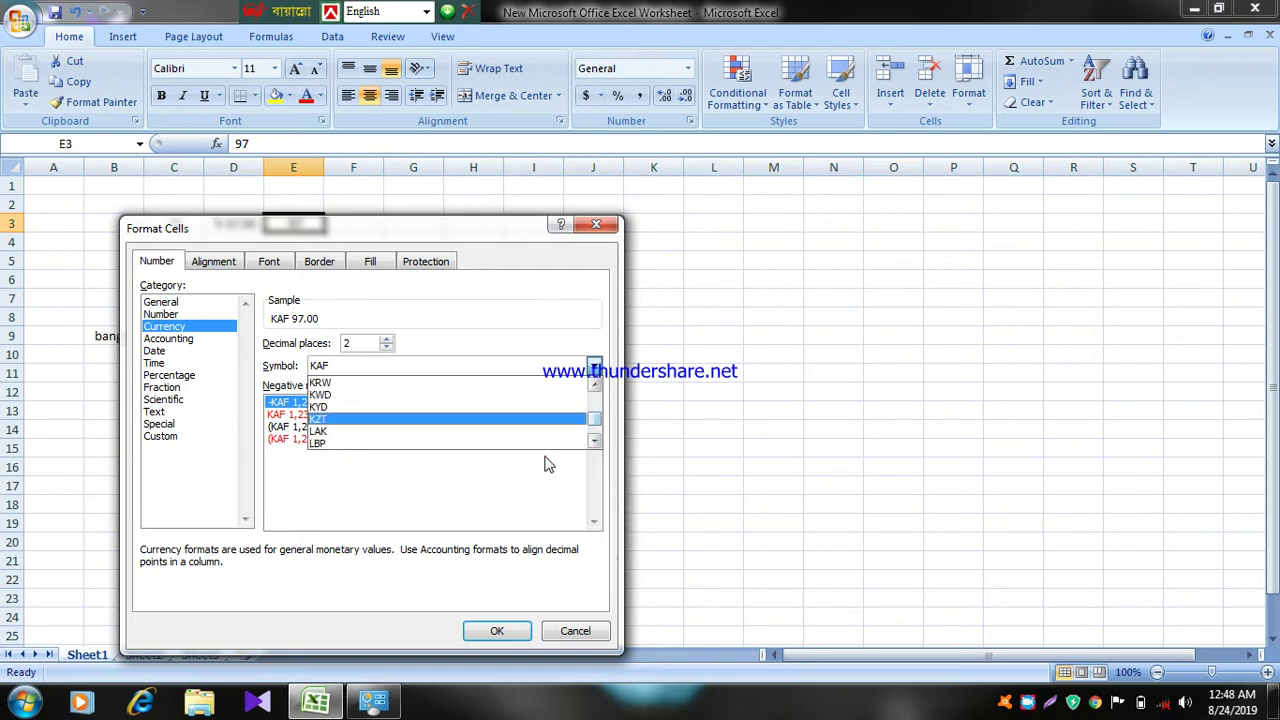
pyautogui.click(490, 482)
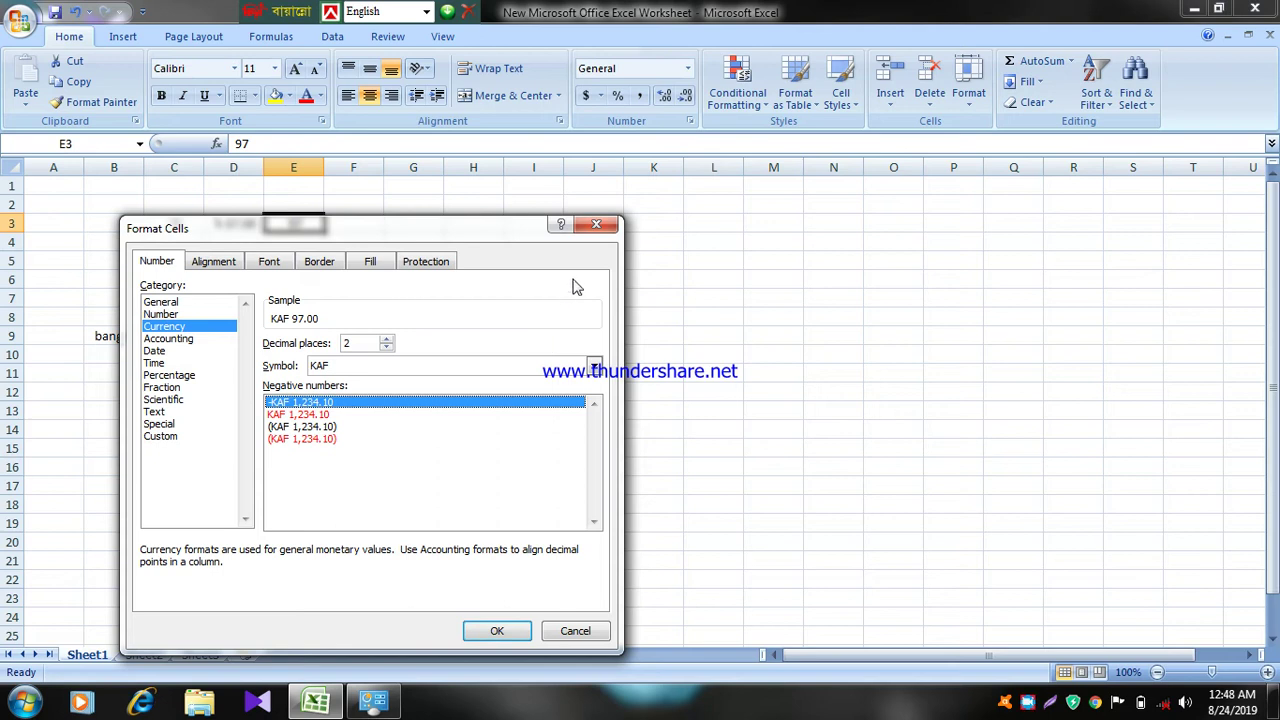
# Browse the Protection, Fill, Border, Font and Alignment pages, then return to Number showing Currency KAF
pyautogui.click(428, 263)
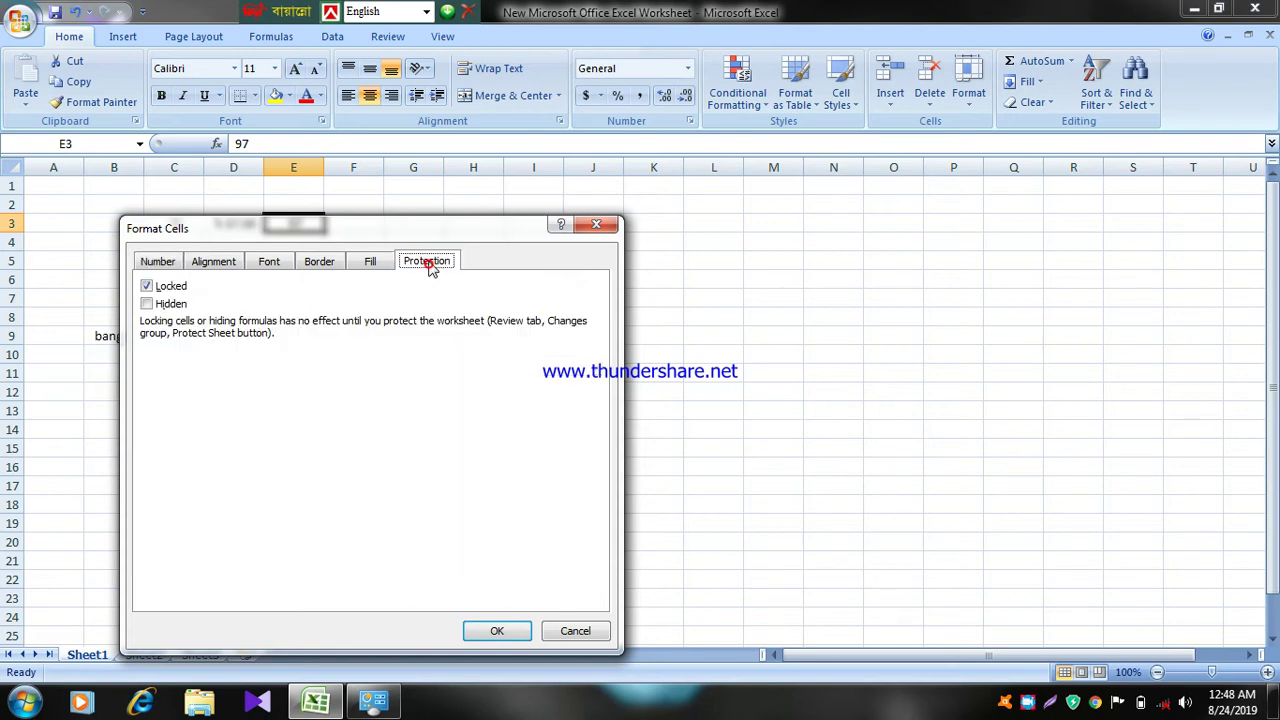
pyautogui.click(378, 262)
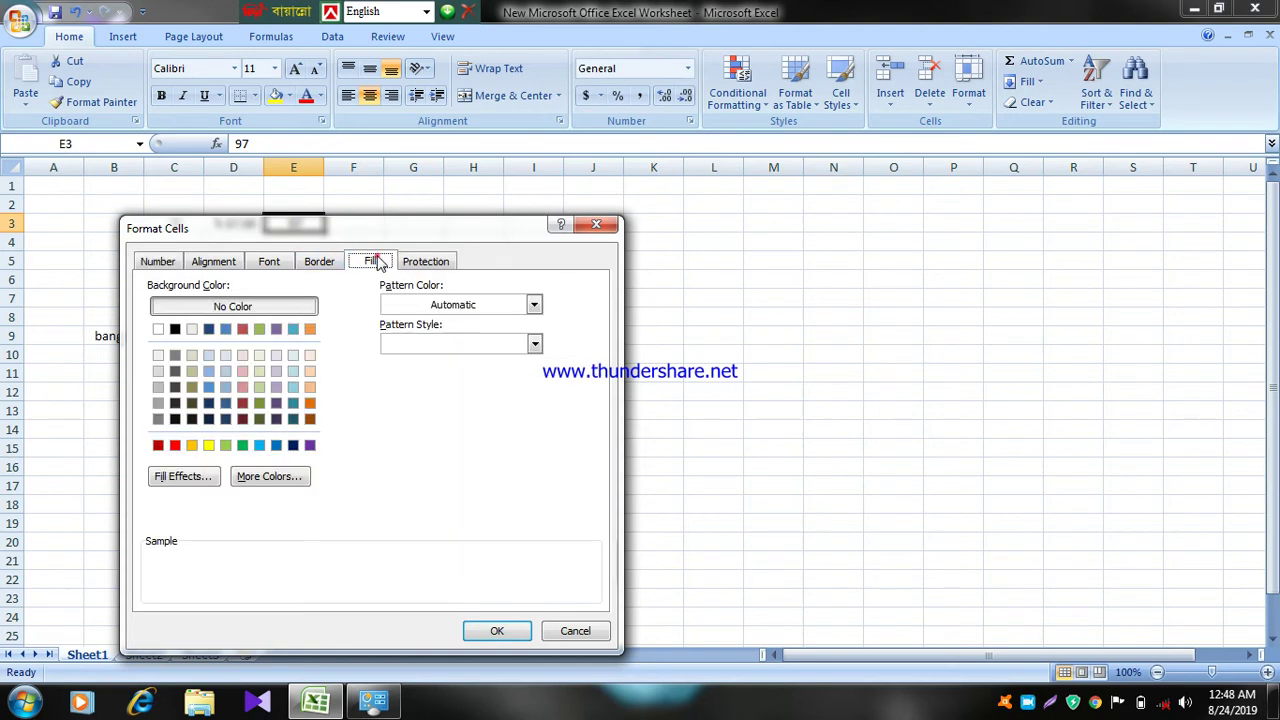
pyautogui.click(319, 262)
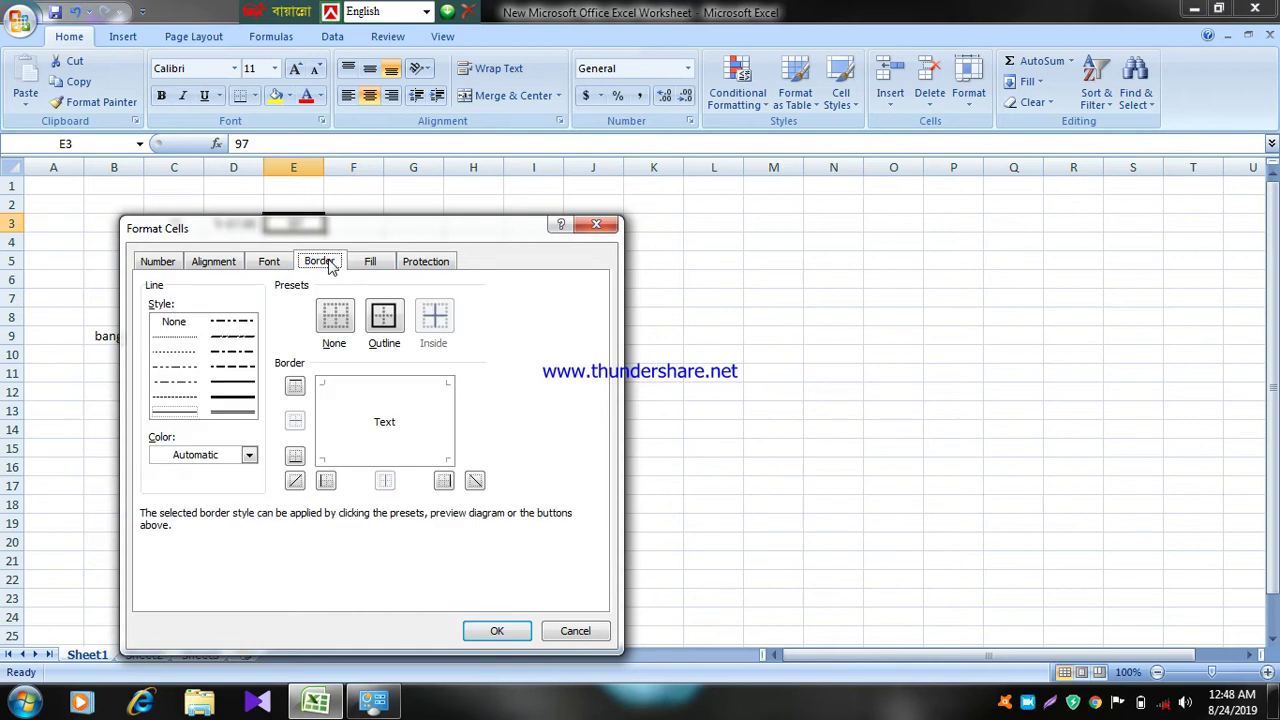
pyautogui.click(268, 265)
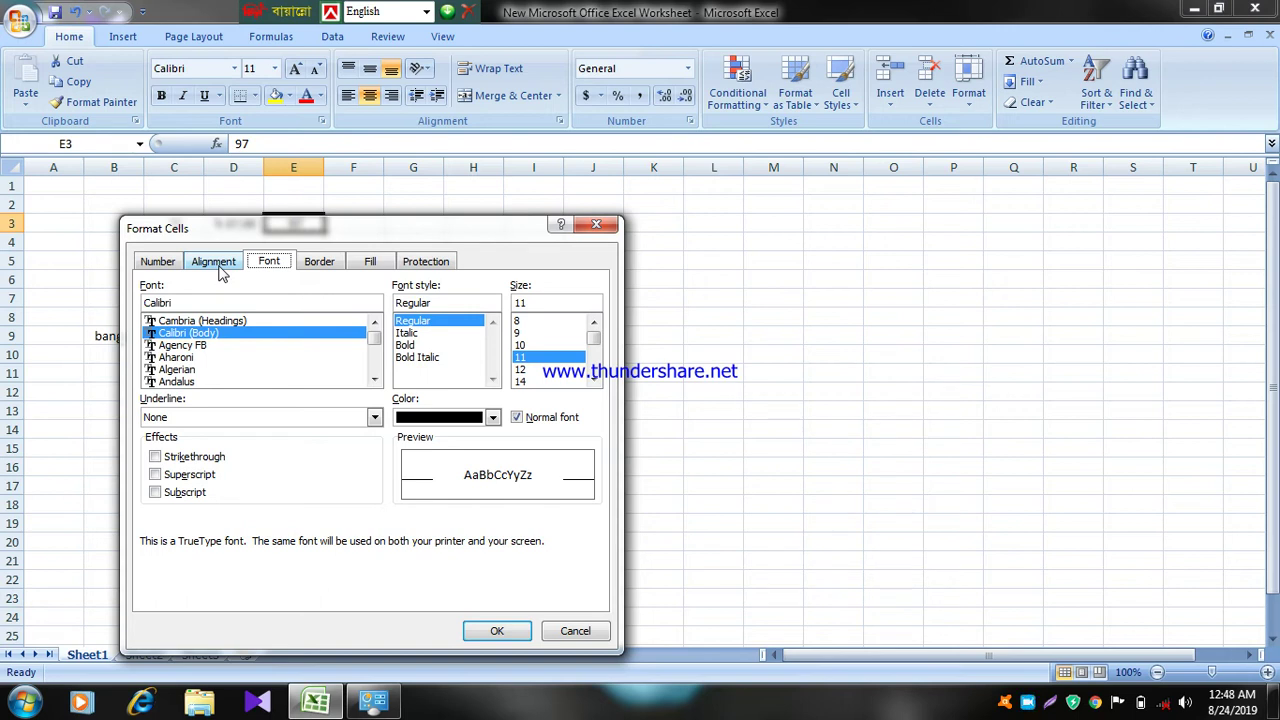
pyautogui.click(222, 274)
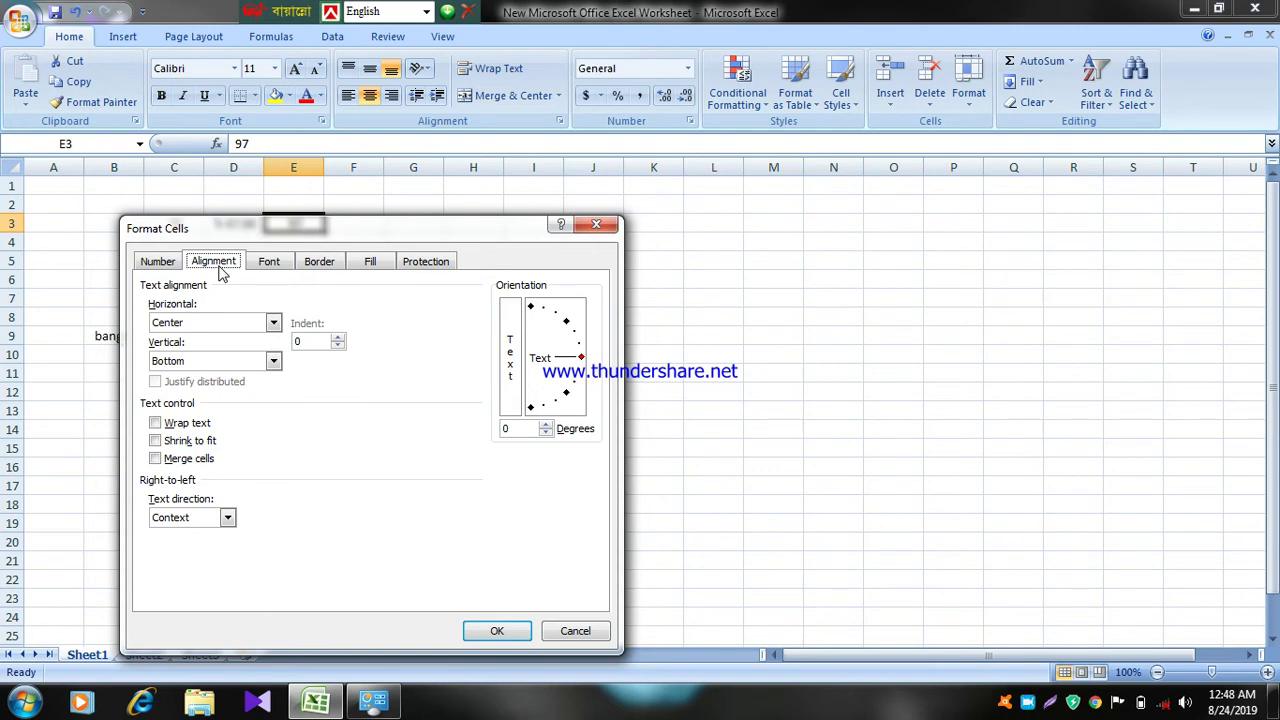
pyautogui.click(145, 262)
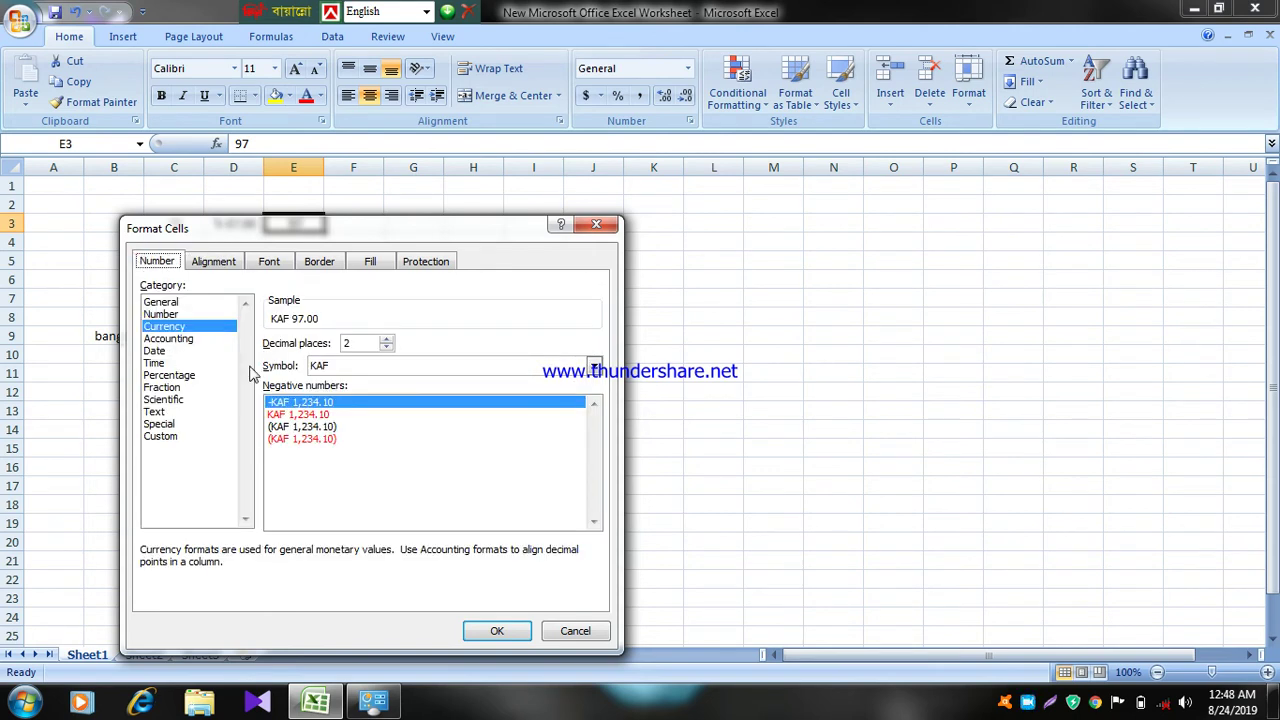
# Pick the ৳ Bengali (Bangladesh) currency symbol and apply it so E3 shows ৳ 97.00
pyautogui.click(340, 366)
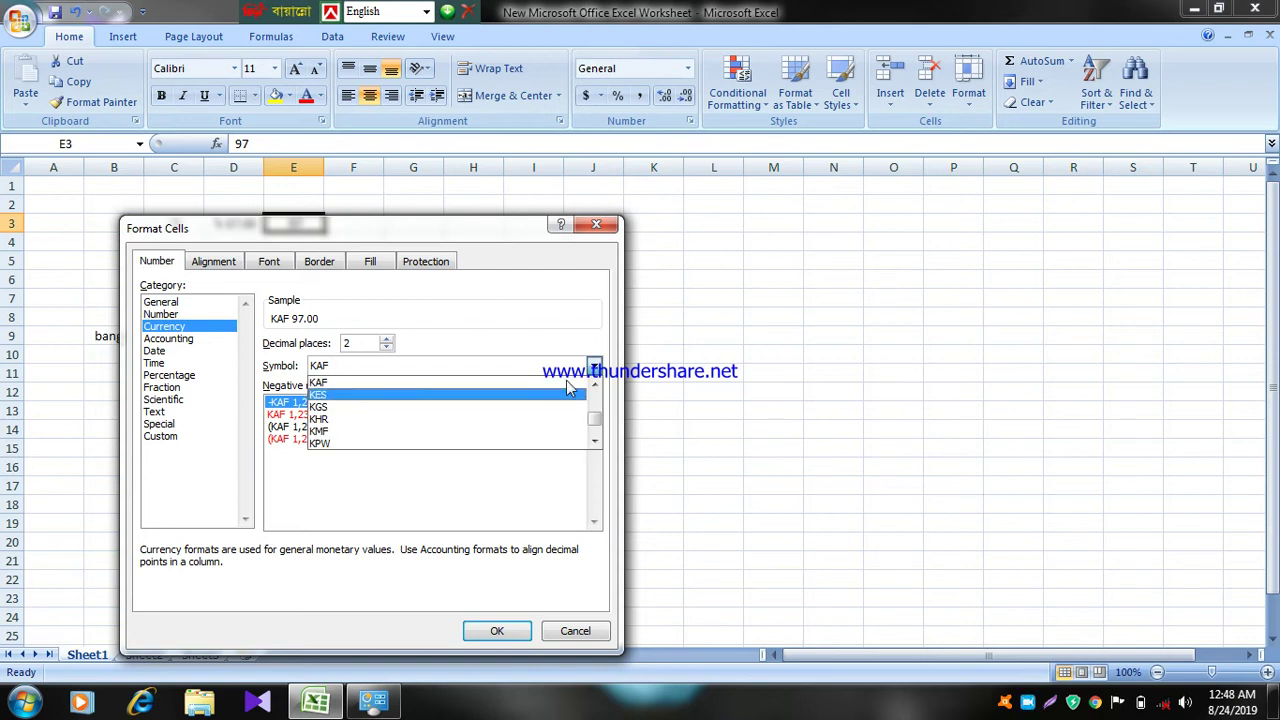
pyautogui.moveTo(594, 424); pyautogui.dragTo(595, 403)
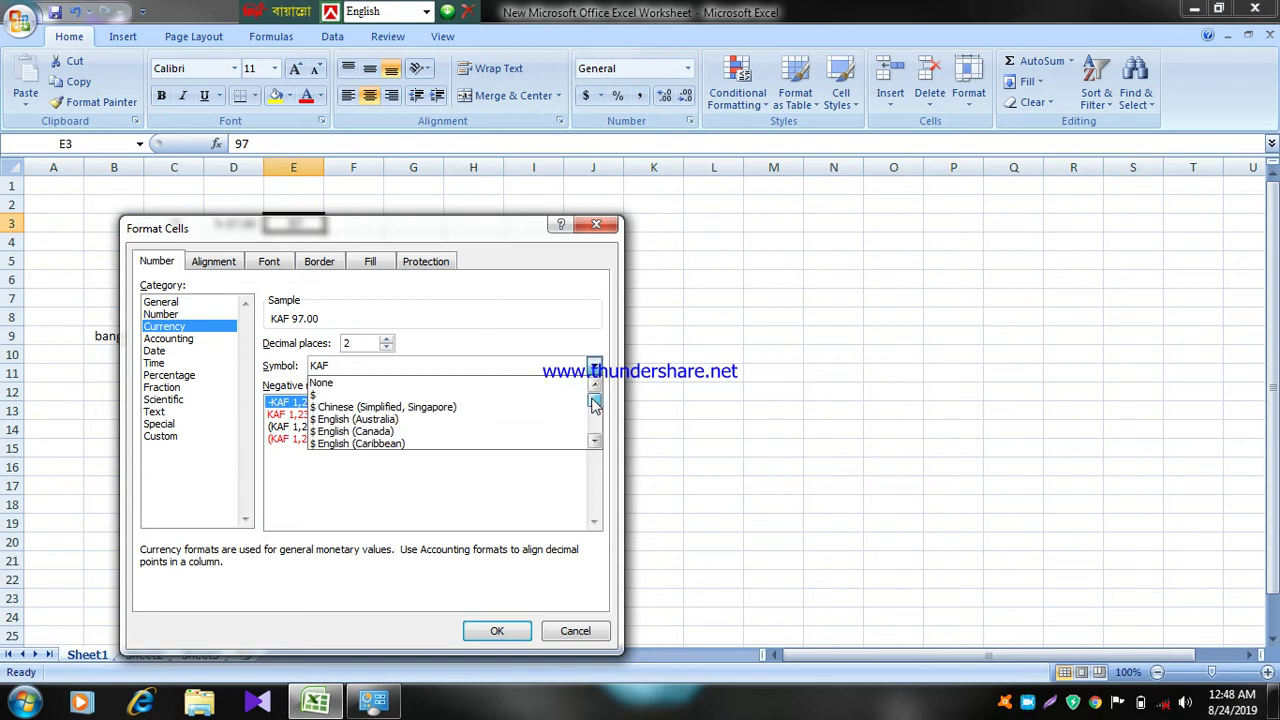
pyautogui.scroll(-1, 474, 400)
pyautogui.scroll(-1, 474, 400)
pyautogui.scroll(-1, 474, 405)
pyautogui.scroll(-1, 474, 410)
pyautogui.scroll(-1, 380, 418)
pyautogui.scroll(-2, 347, 417)
pyautogui.scroll(-2, 347, 418)
pyautogui.scroll(-3, 347, 418)
pyautogui.scroll(-1, 347, 418)
pyautogui.scroll(-4, 347, 418)
pyautogui.scroll(-4, 347, 418)
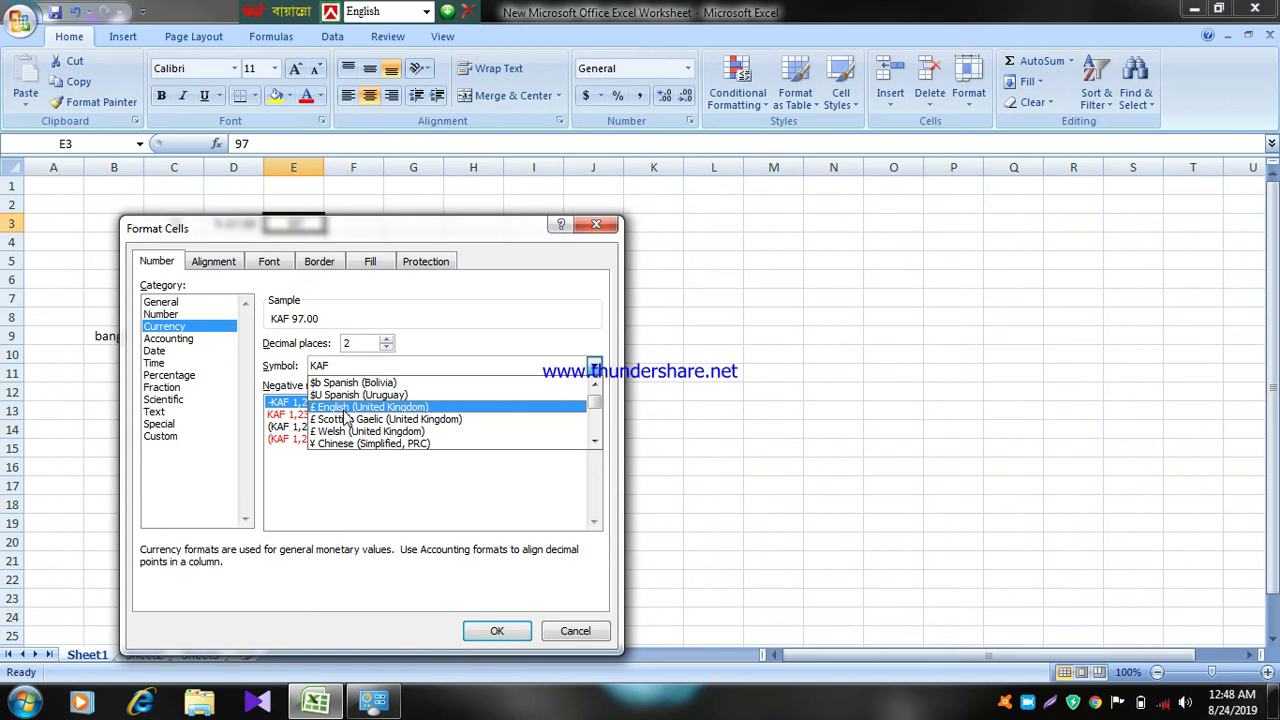
pyautogui.scroll(-1, 347, 418)
pyautogui.scroll(-4, 347, 418)
pyautogui.scroll(-4, 347, 418)
pyautogui.scroll(-5, 347, 418)
pyautogui.scroll(-3, 347, 418)
pyautogui.scroll(1, 347, 418)
pyautogui.scroll(1, 347, 418)
pyautogui.scroll(1, 347, 418)
pyautogui.scroll(1, 347, 418)
pyautogui.scroll(1, 347, 418)
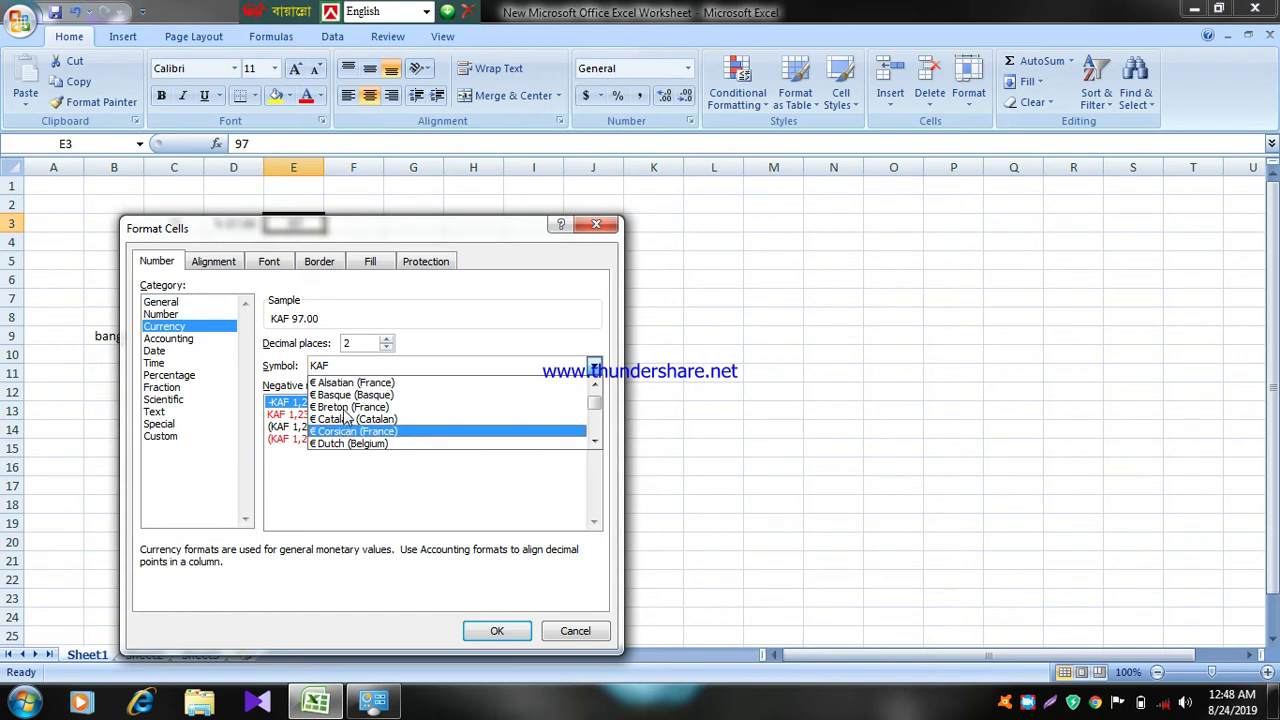
pyautogui.scroll(1, 347, 418)
pyautogui.scroll(2, 347, 418)
pyautogui.scroll(1, 347, 418)
pyautogui.scroll(2, 347, 418)
pyautogui.scroll(1, 347, 418)
pyautogui.scroll(2, 347, 418)
pyautogui.scroll(1, 347, 418)
pyautogui.scroll(1, 347, 418)
pyautogui.scroll(1, 347, 418)
pyautogui.scroll(1, 347, 418)
pyautogui.scroll(2, 347, 418)
pyautogui.scroll(1, 347, 418)
pyautogui.scroll(-3, 347, 418)
pyautogui.scroll(-1, 347, 418)
pyautogui.scroll(-1, 480, 423)
pyautogui.scroll(-1, 480, 423)
pyautogui.scroll(-1, 481, 420)
pyautogui.scroll(-1, 481, 420)
pyautogui.scroll(-1, 481, 420)
pyautogui.scroll(-1, 481, 420)
pyautogui.scroll(-1, 481, 420)
pyautogui.scroll(-1, 481, 420)
pyautogui.scroll(-1, 481, 420)
pyautogui.scroll(-1, 481, 420)
pyautogui.scroll(-1, 481, 420)
pyautogui.scroll(-1, 481, 420)
pyautogui.scroll(-1, 481, 420)
pyautogui.scroll(-1, 481, 420)
pyautogui.scroll(-1, 481, 420)
pyautogui.scroll(-1, 481, 420)
pyautogui.scroll(-2, 481, 420)
pyautogui.scroll(-1, 481, 420)
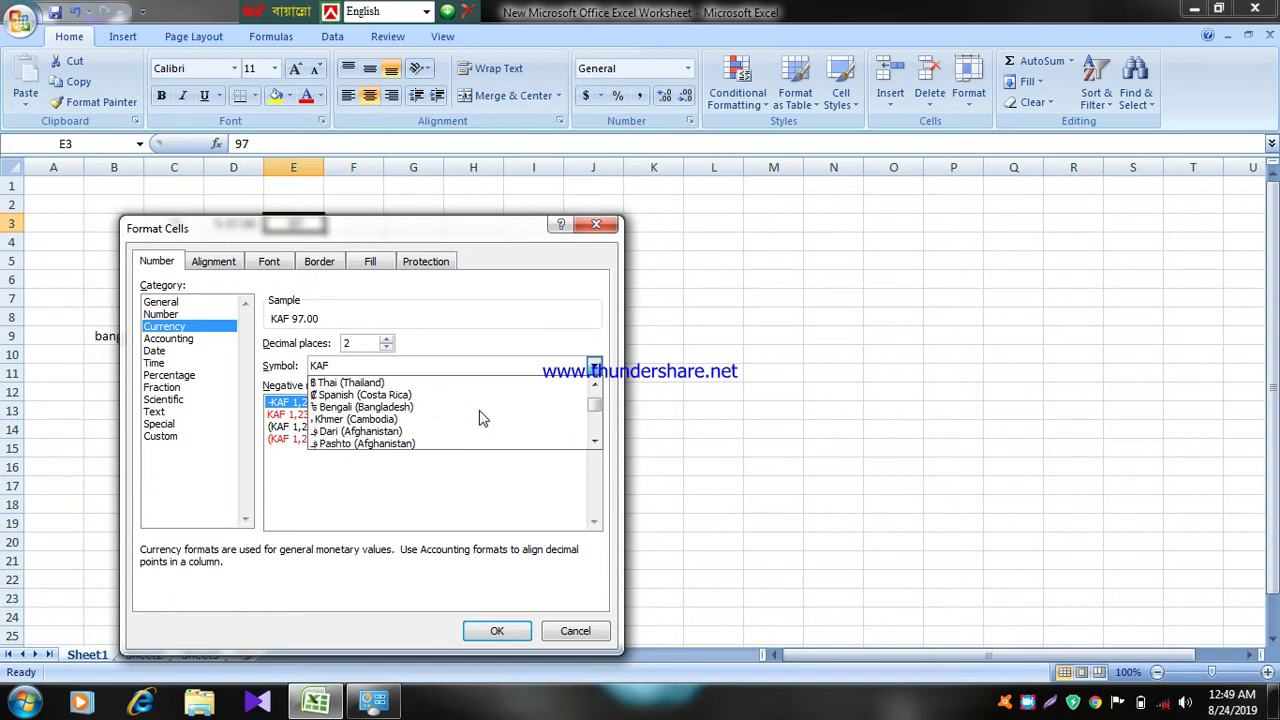
pyautogui.click(395, 408)
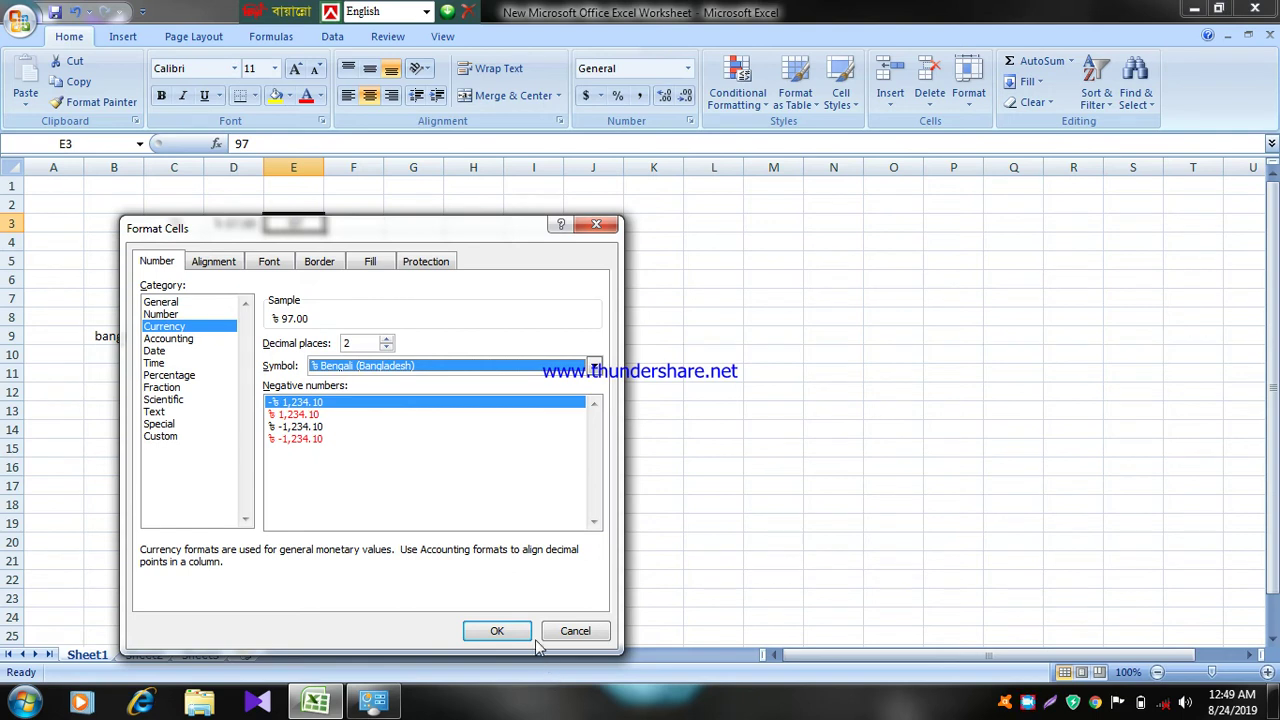
pyautogui.click(500, 630)
pyautogui.click(500, 630)
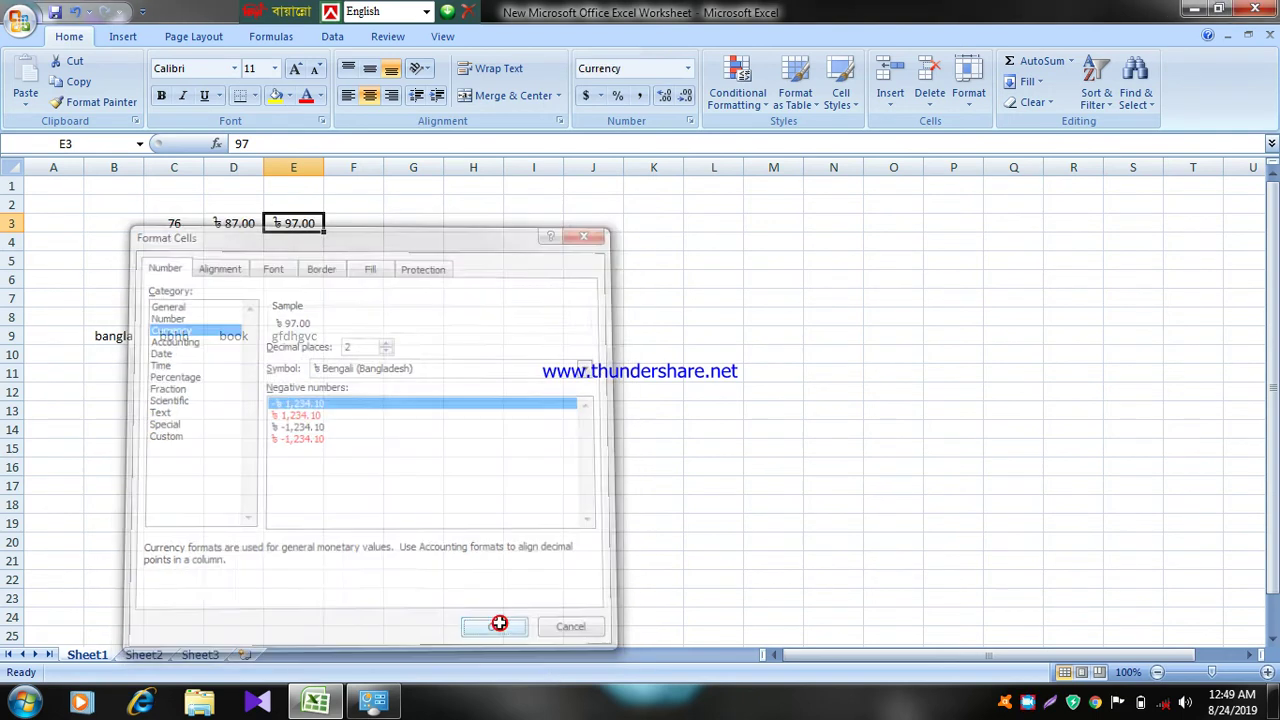
# Inspect the 97 value inside E3 in edit mode, then select D3
pyautogui.click(368, 243)
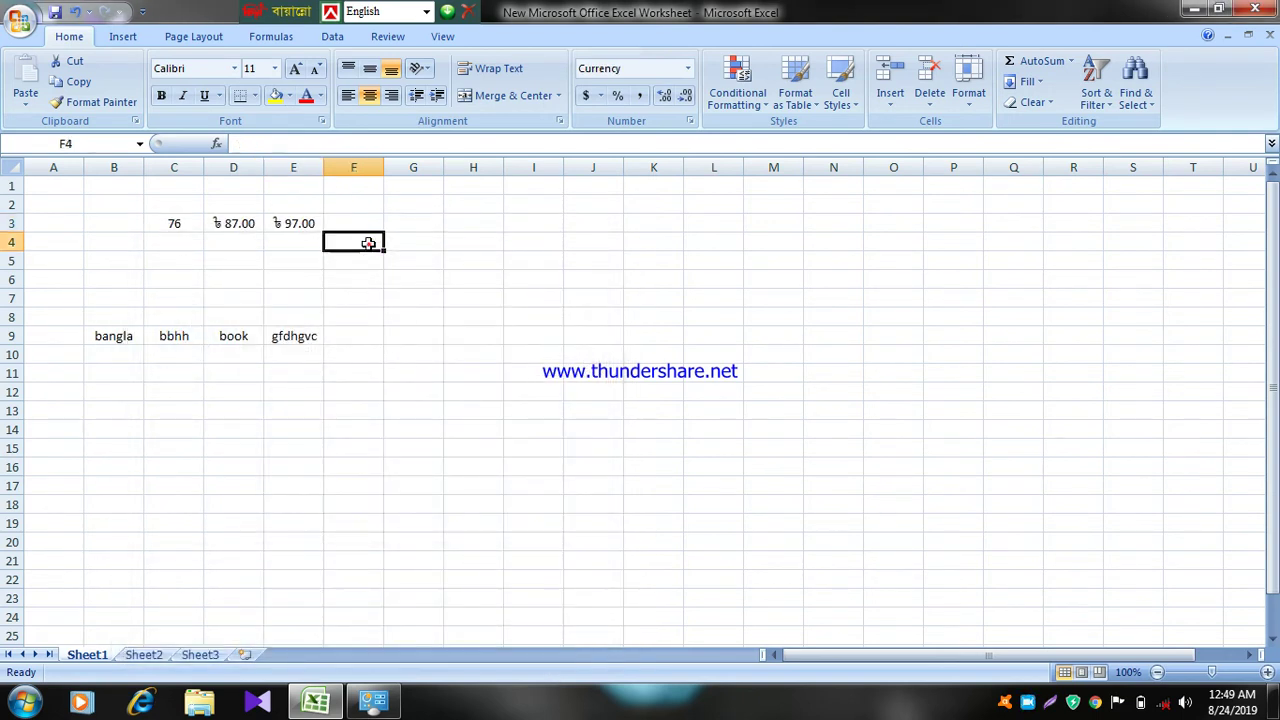
pyautogui.click(303, 236)
pyautogui.click(291, 223)
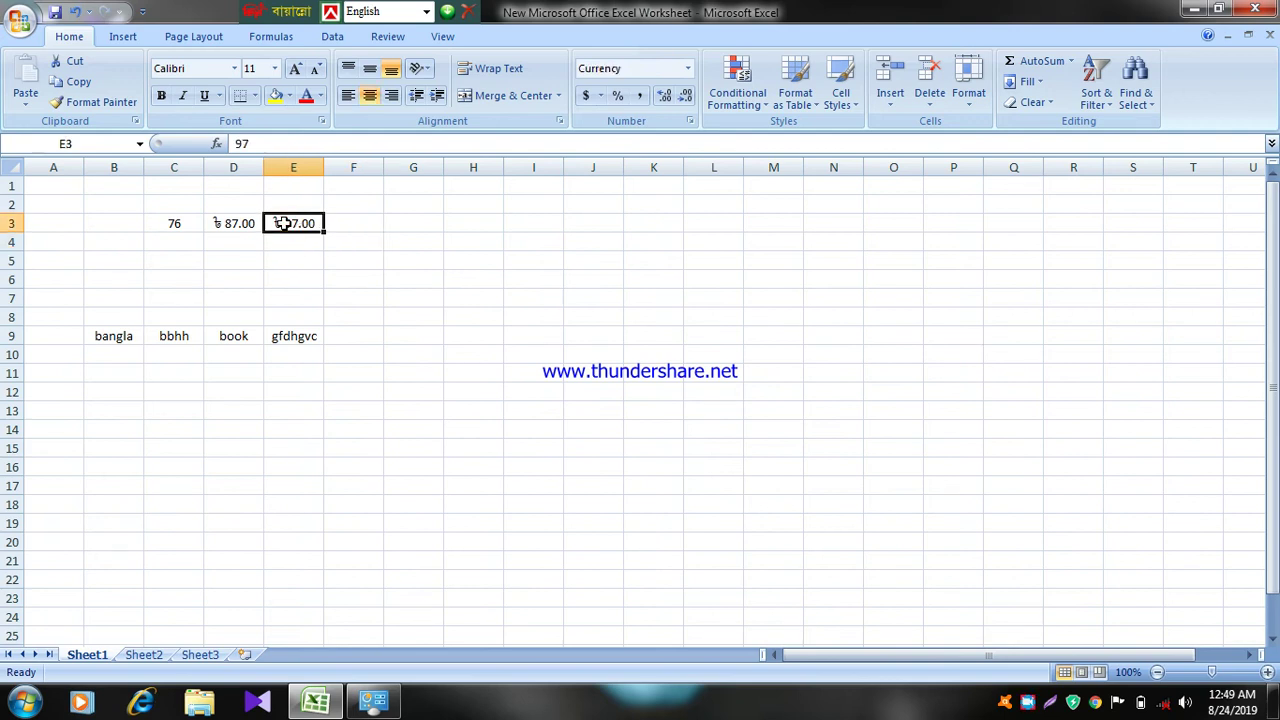
pyautogui.doubleClick(291, 223)
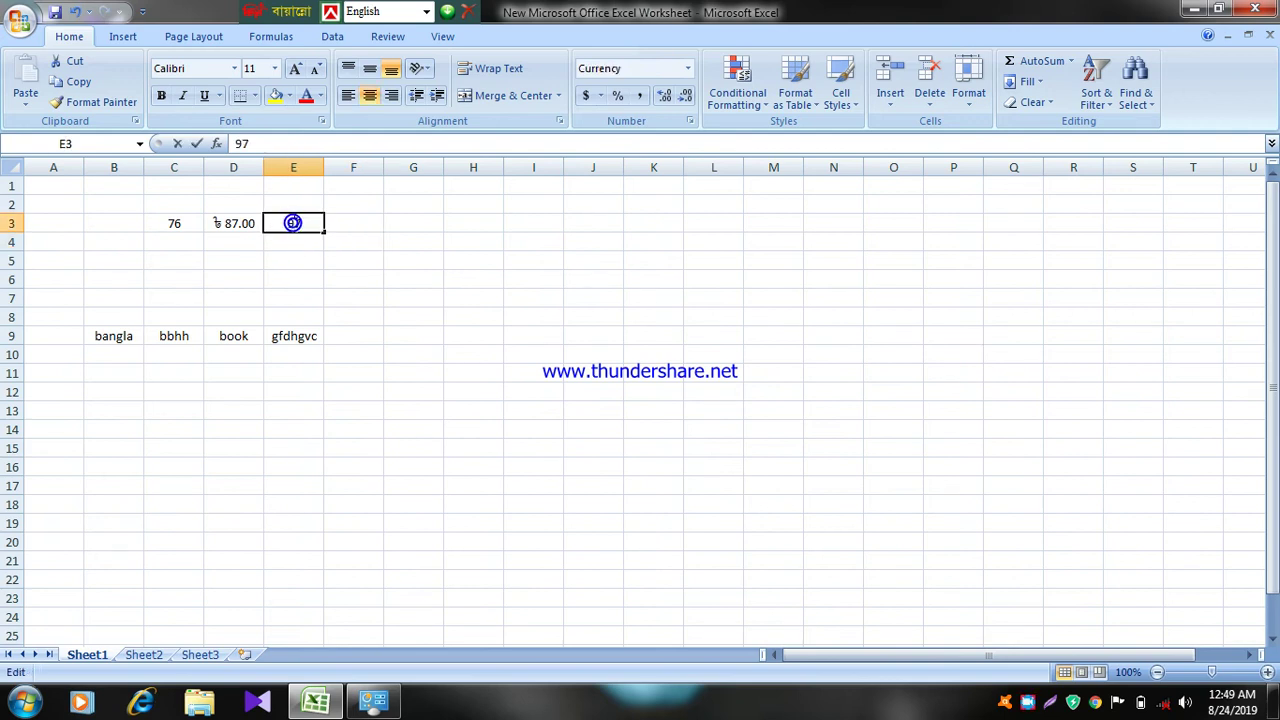
pyautogui.doubleClick(288, 223)
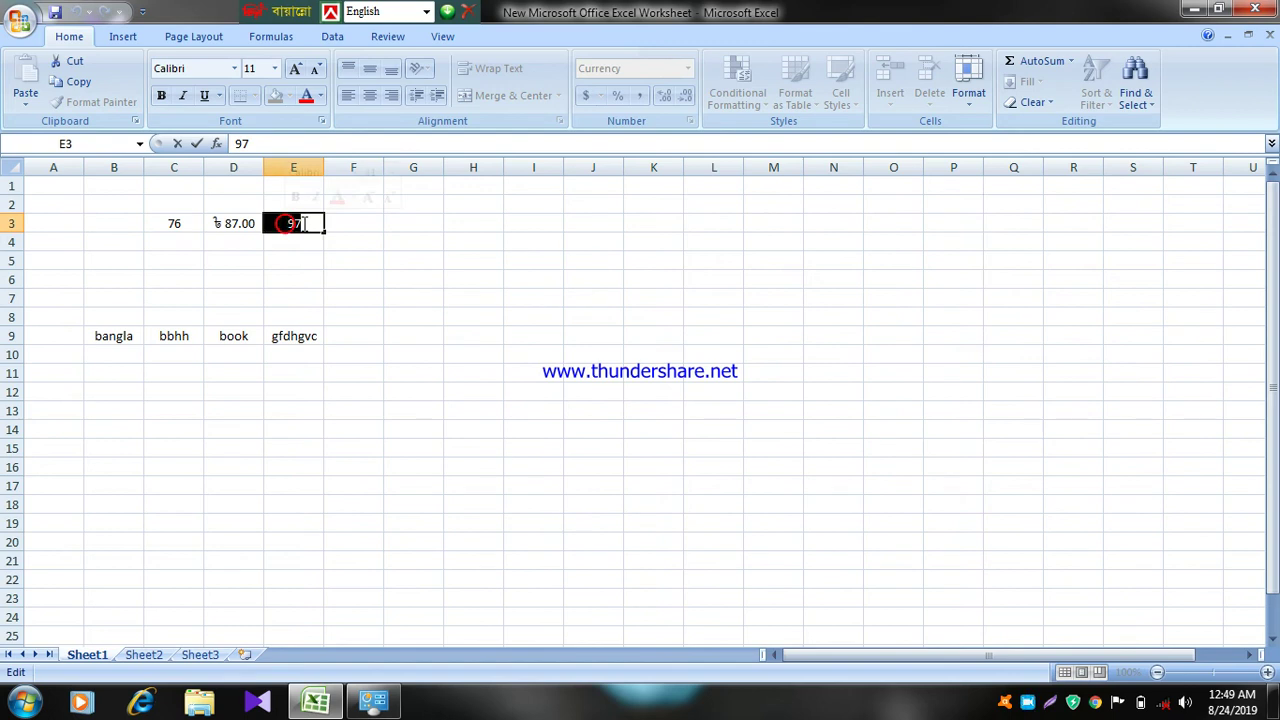
pyautogui.click(305, 223)
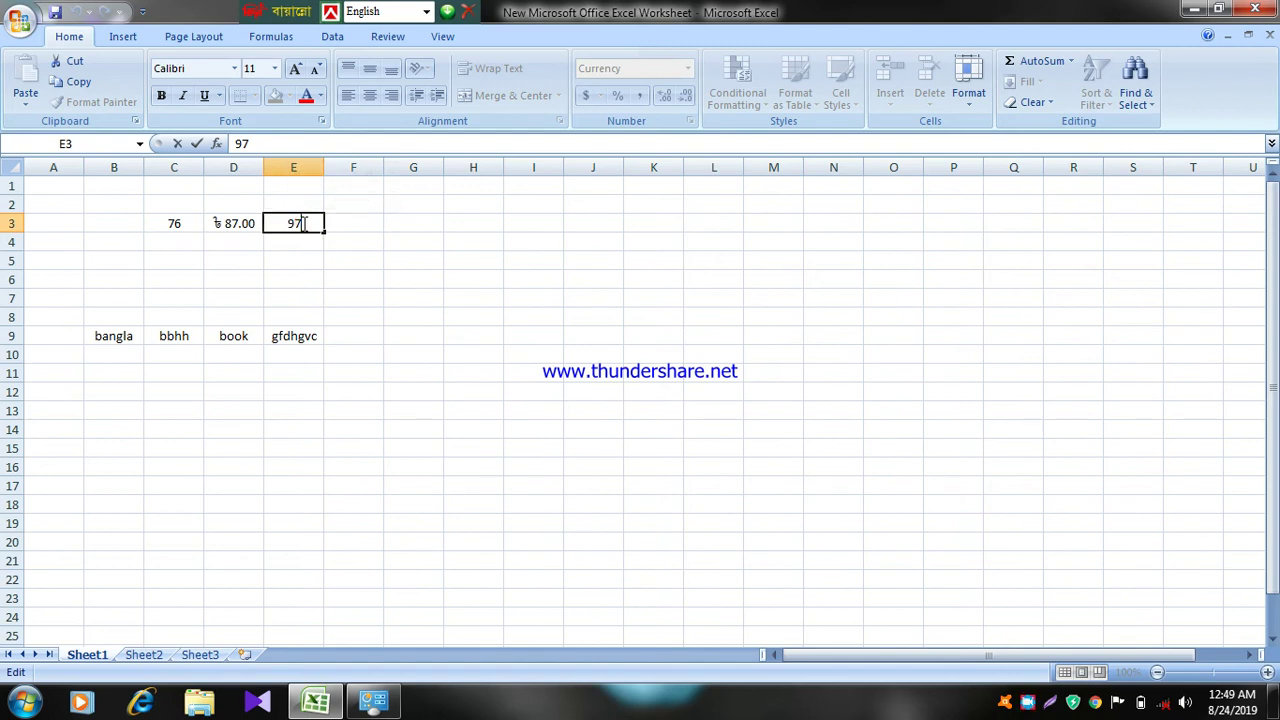
pyautogui.click(235, 223)
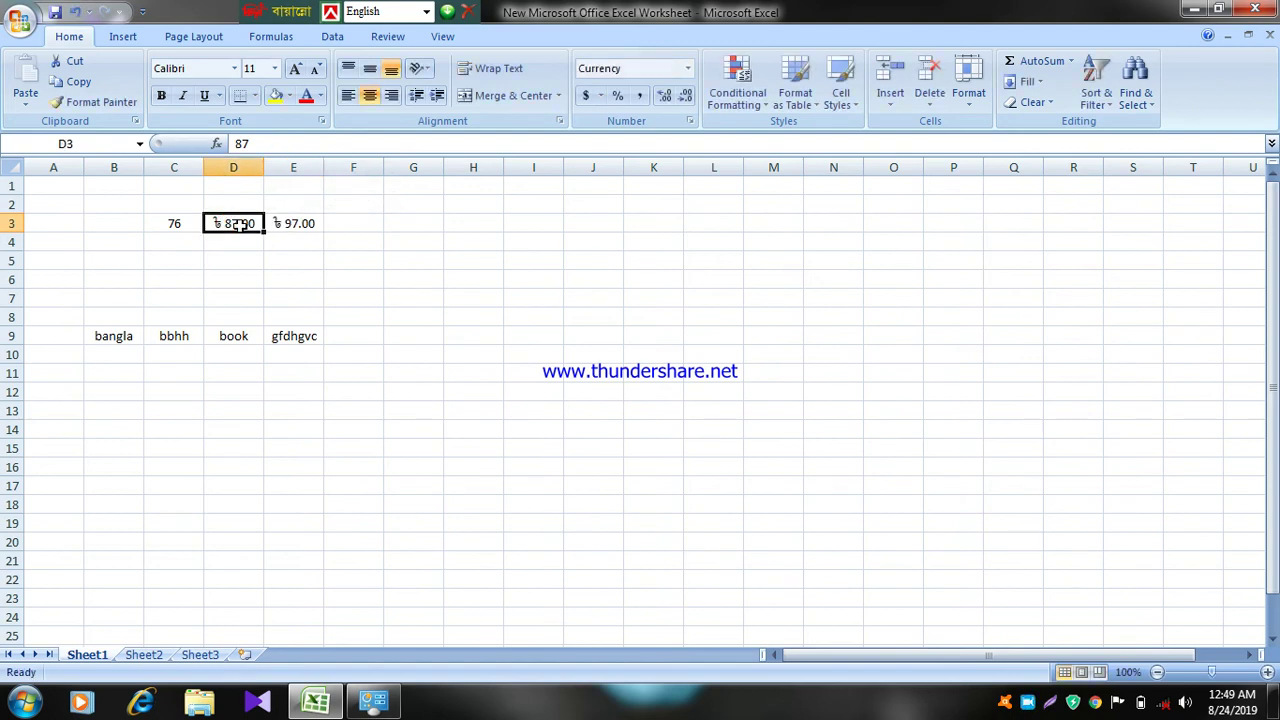
# Copy D3's ৳ 87.00 and paste it into C3
pyautogui.hotkey('ctrl', 'c')
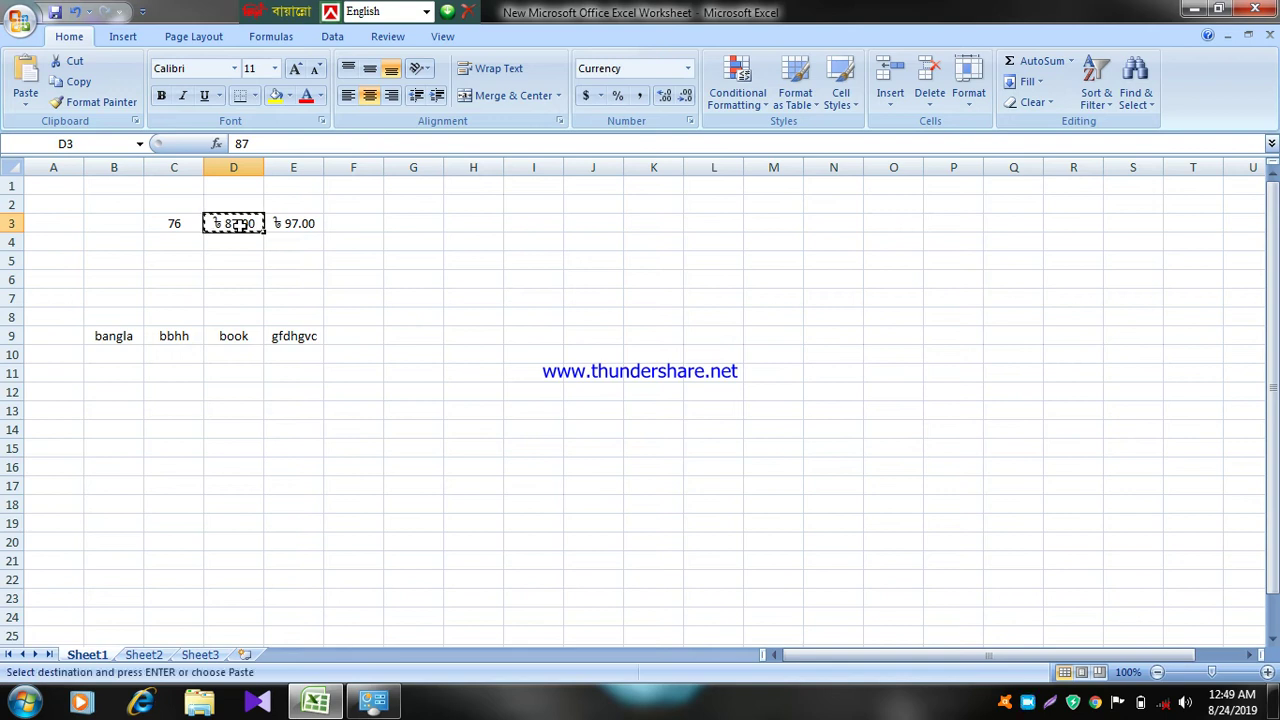
pyautogui.click(550, 257)
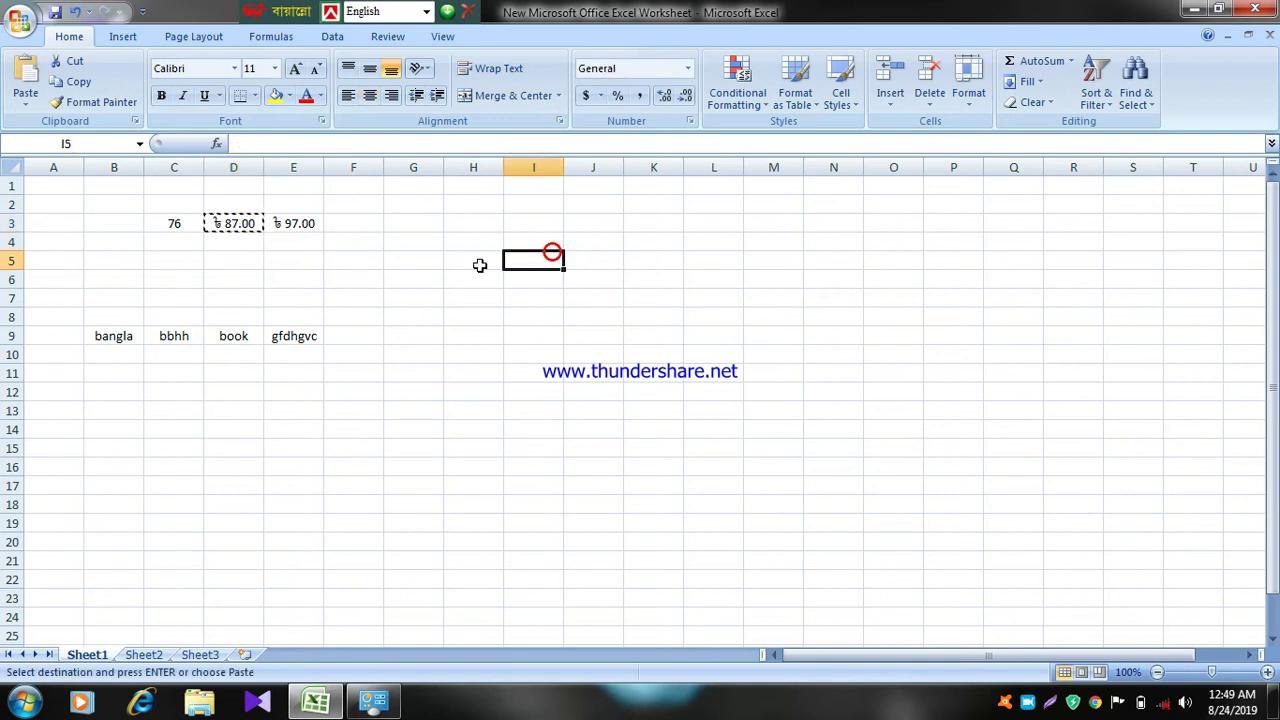
pyautogui.click(168, 223)
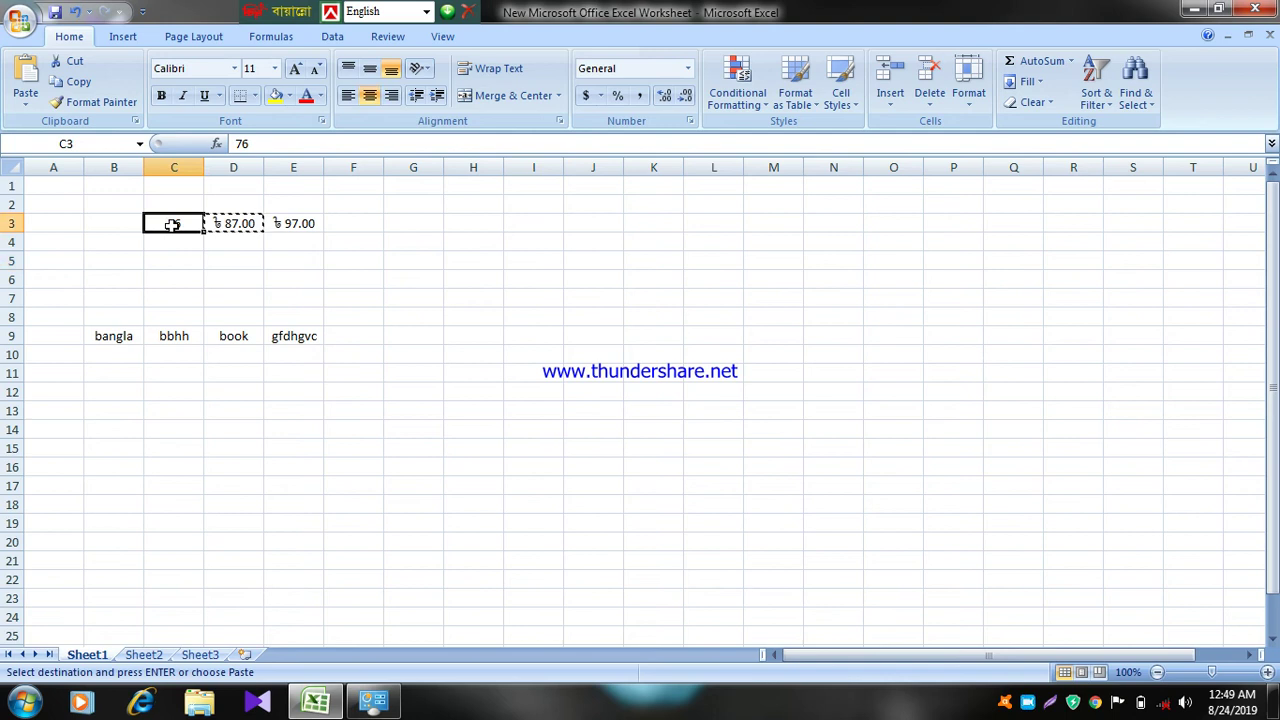
pyautogui.hotkey('ctrl', 'v')
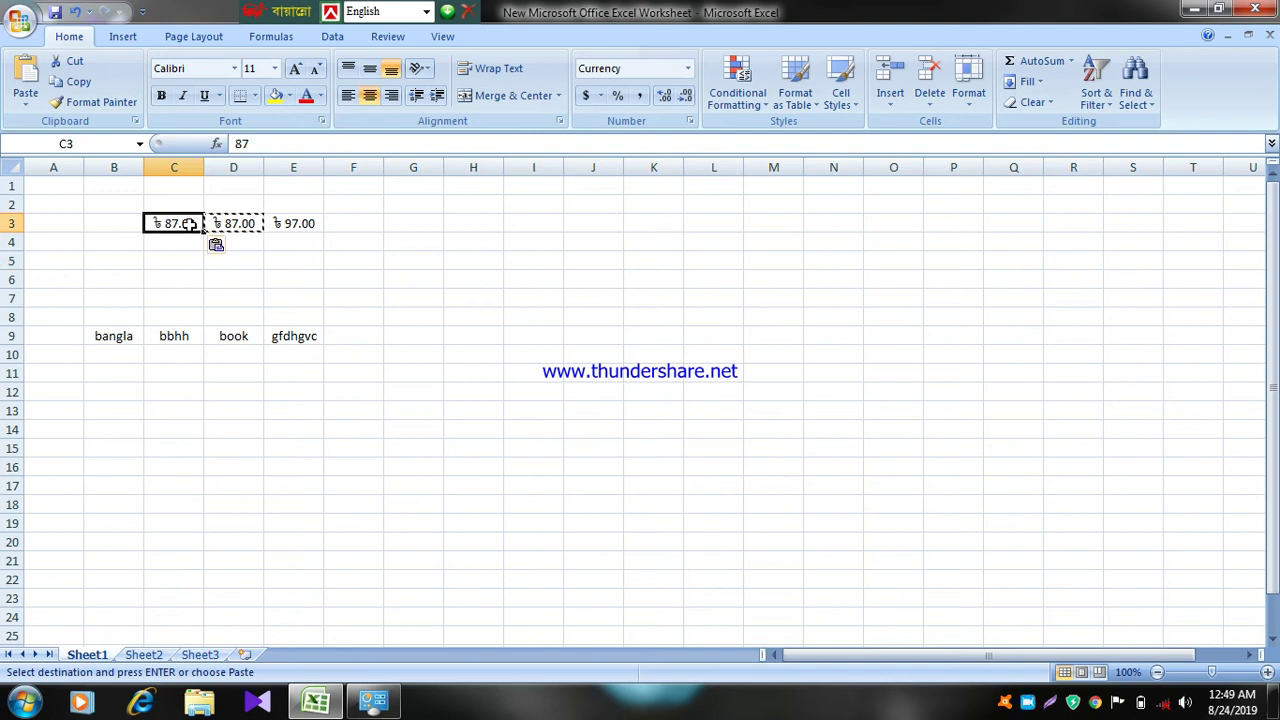
pyautogui.click(428, 302)
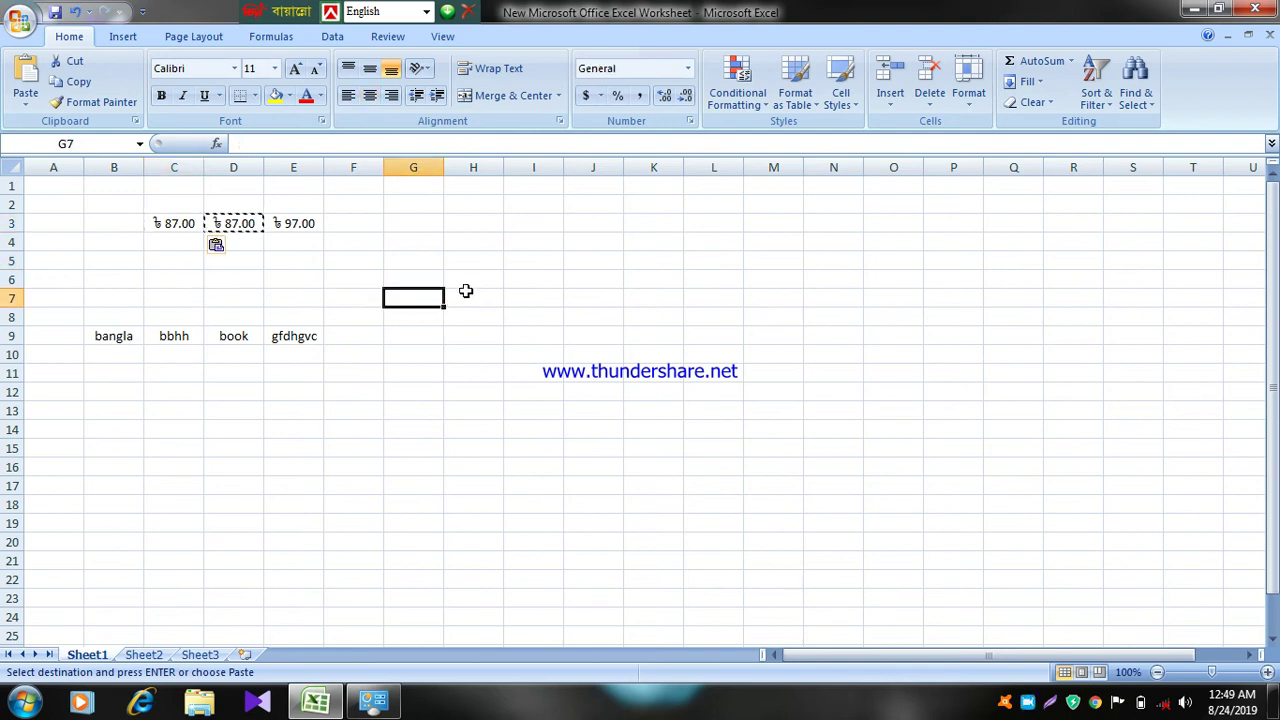
# Begin a stray 0 entry in cell I3 and erase it
pyautogui.click(506, 224)
pyautogui.write('0')
pyautogui.press('BackSpace')
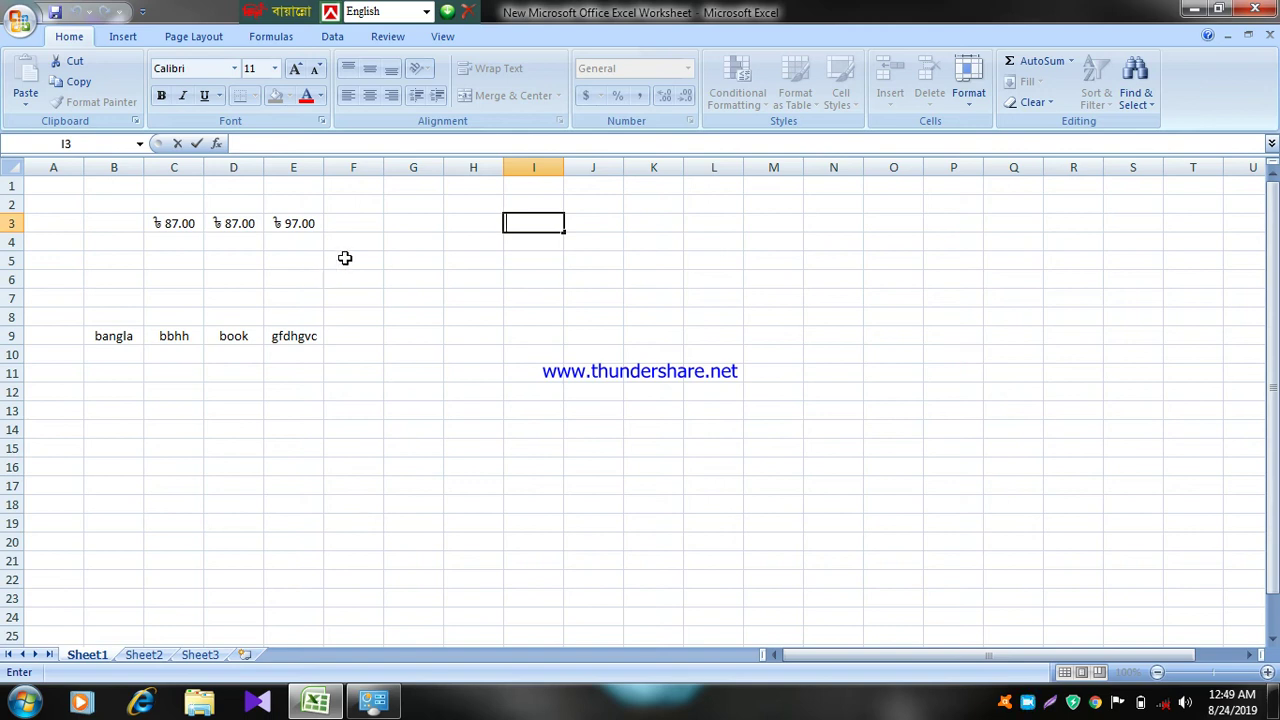
# Enter 76, 87 and 98 in C5, D5 and E5, then select C5:E5
pyautogui.click(185, 259)
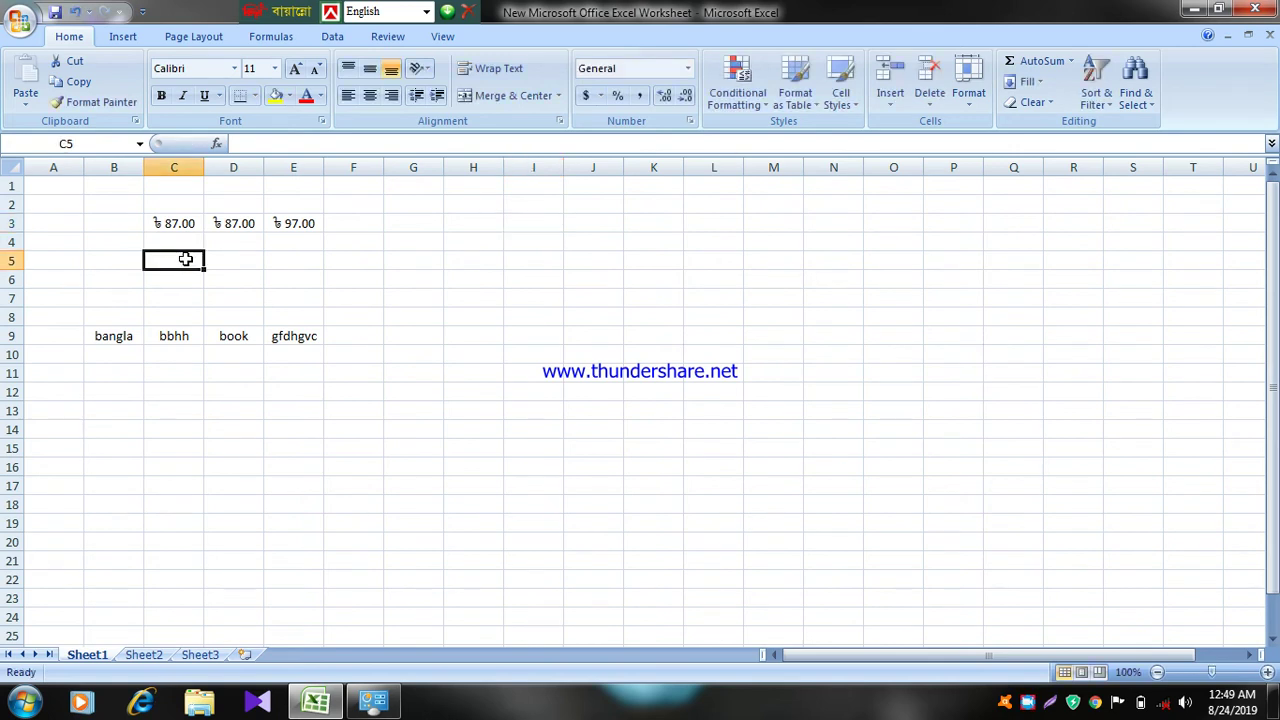
pyautogui.write('76')
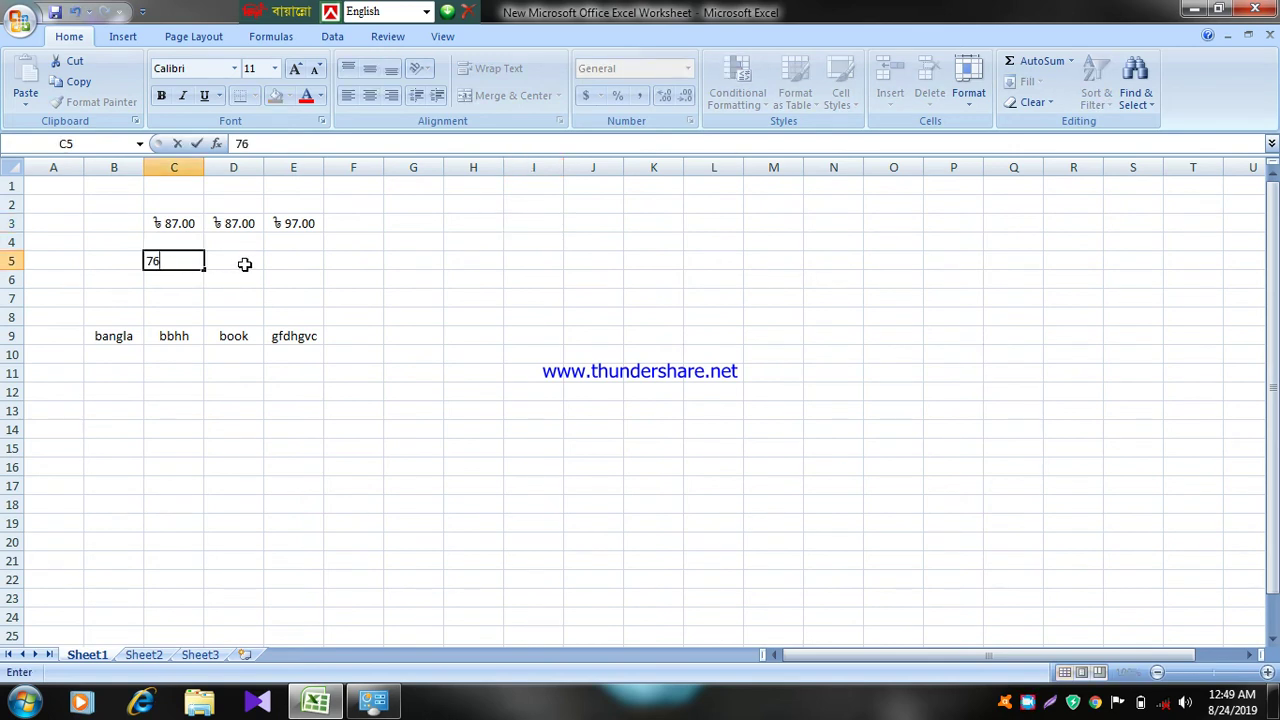
pyautogui.click(246, 263)
pyautogui.write('87')
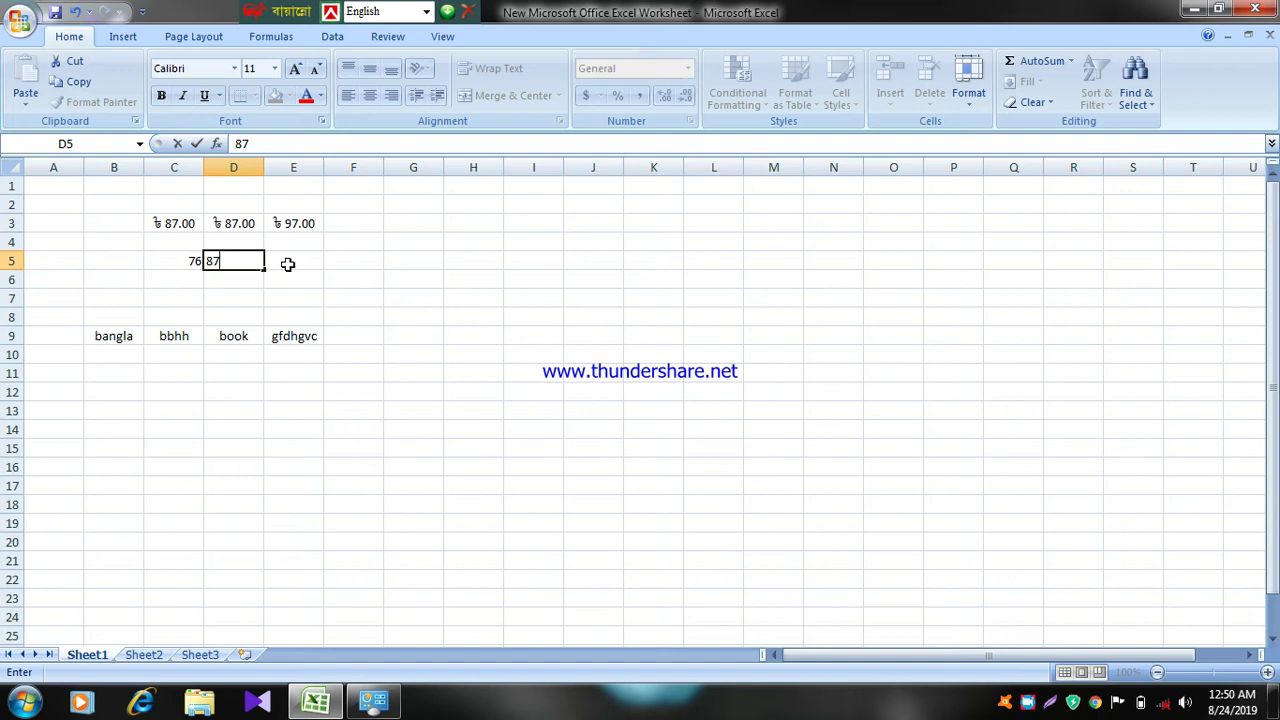
pyautogui.click(287, 263)
pyautogui.write('98')
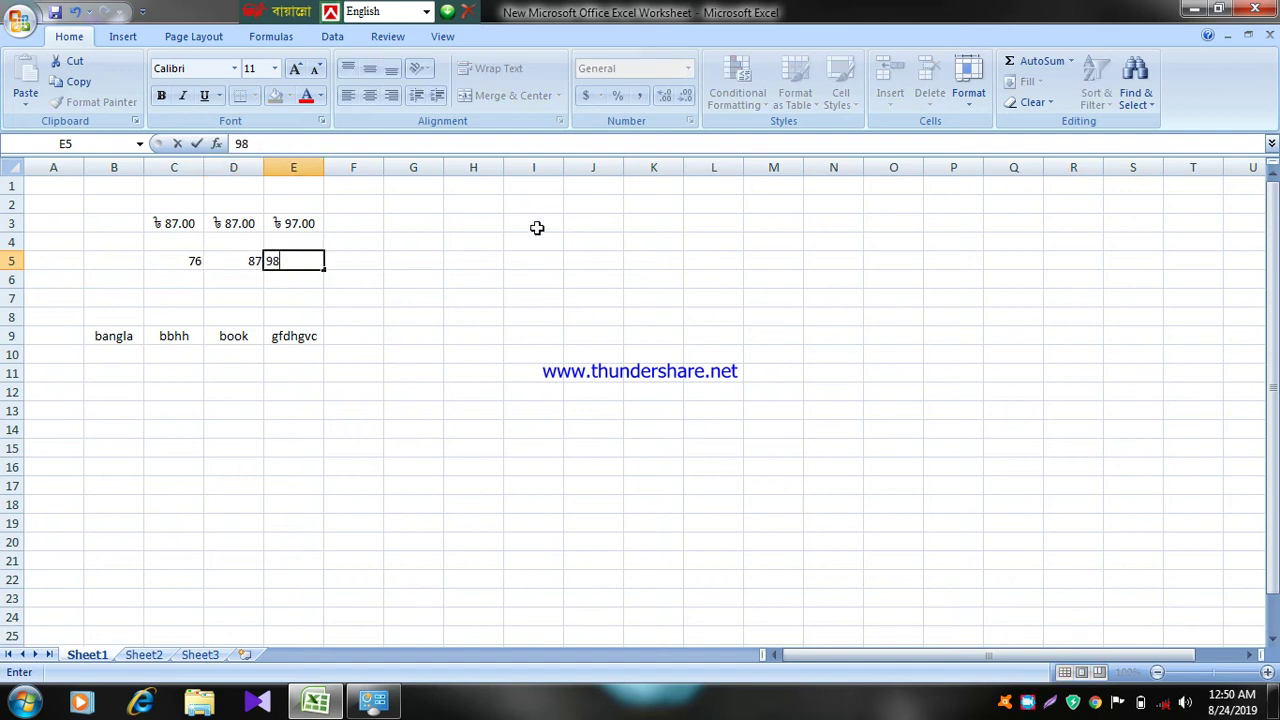
pyautogui.click(155, 257)
pyautogui.moveTo(193, 259); pyautogui.dragTo(310, 260)
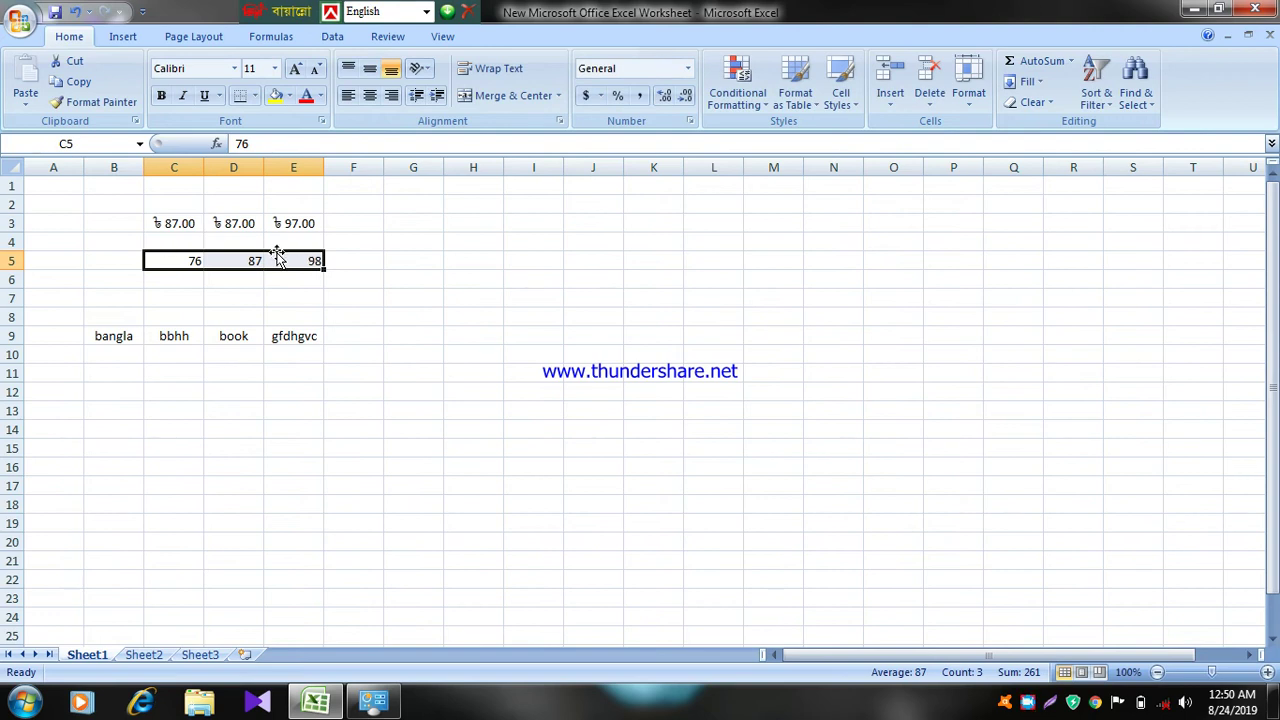
# Format C5:E5 as Currency with the ৳ Bengali (Bangladesh) symbol via Format Cells
pyautogui.rightClick(286, 259)
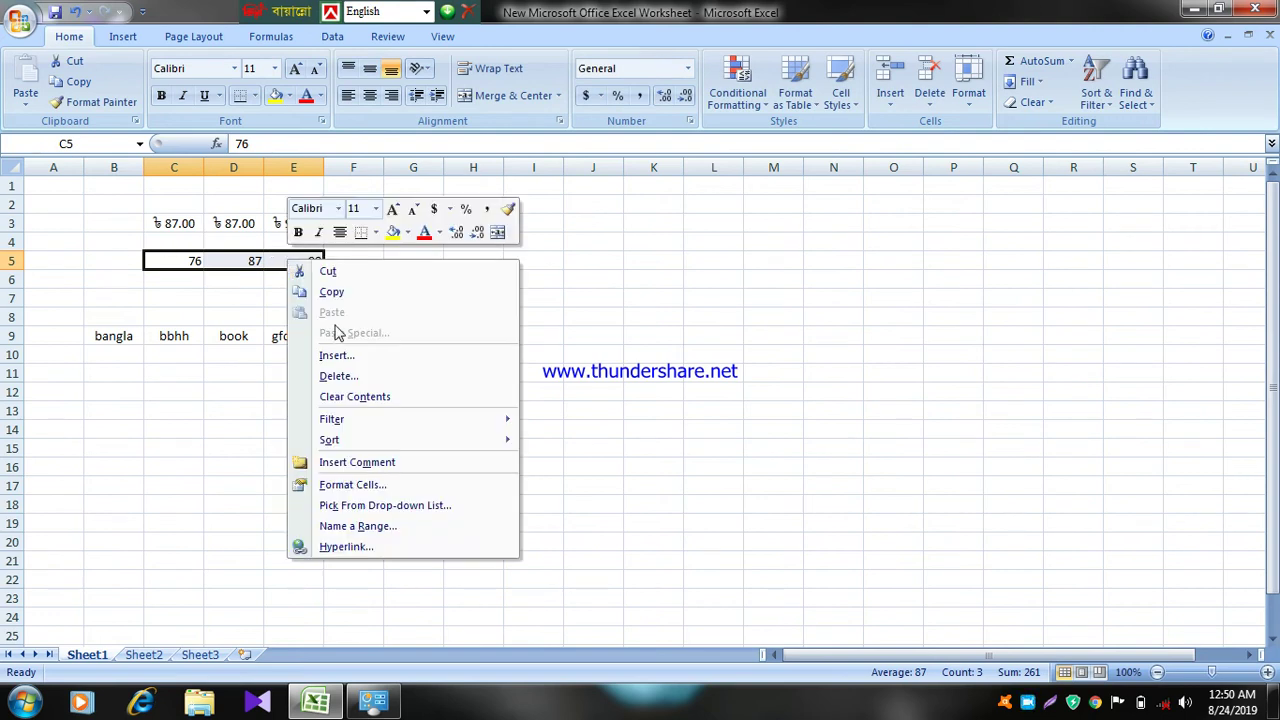
pyautogui.click(354, 480)
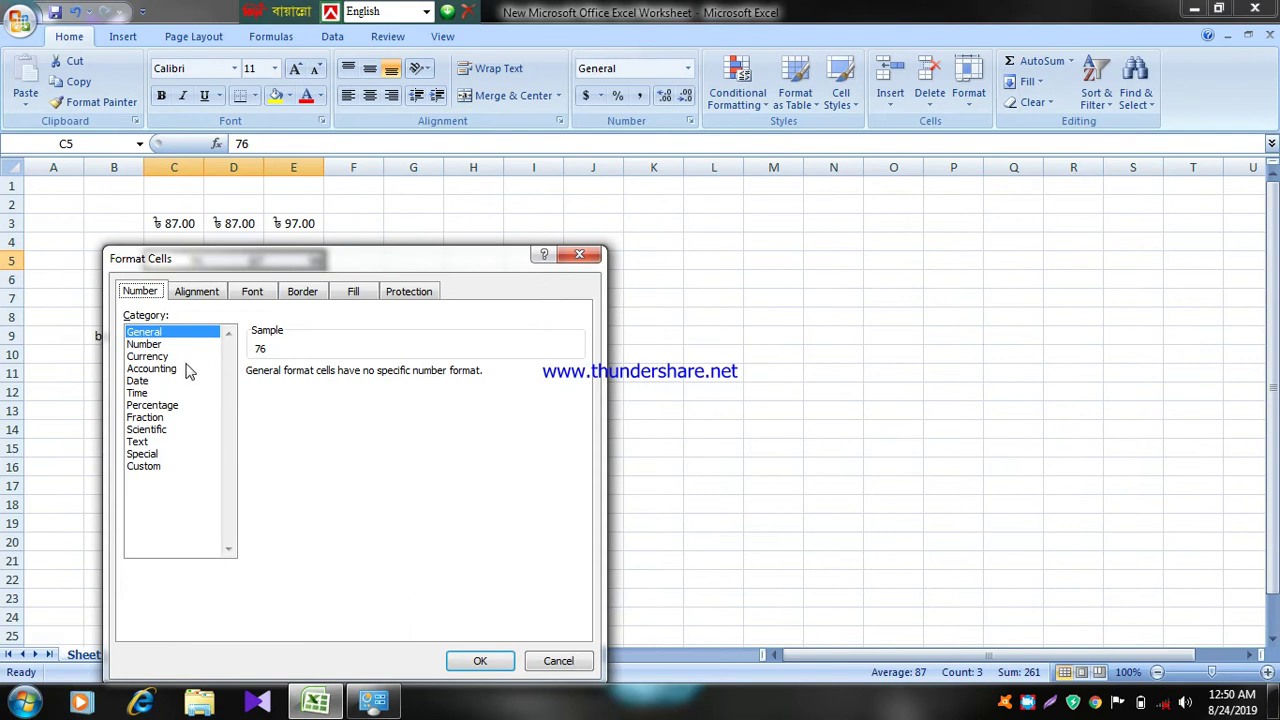
pyautogui.click(176, 358)
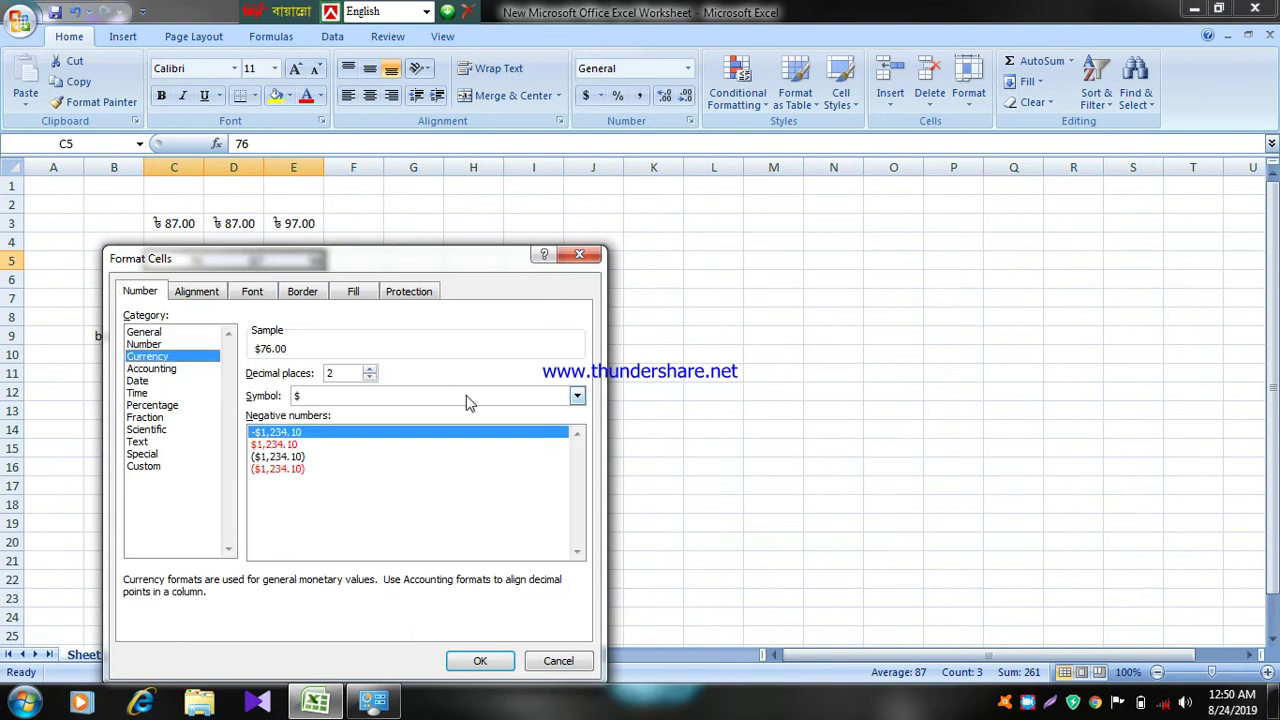
pyautogui.click(577, 396)
pyautogui.scroll(-2, 397, 456)
pyautogui.scroll(-3, 400, 450)
pyautogui.scroll(-3, 405, 440)
pyautogui.scroll(-2, 406, 438)
pyautogui.scroll(-3, 410, 438)
pyautogui.scroll(-3, 410, 438)
pyautogui.scroll(-2, 411, 439)
pyautogui.scroll(-2, 412, 440)
pyautogui.scroll(-2, 412, 440)
pyautogui.scroll(-2, 412, 440)
pyautogui.scroll(-2, 412, 440)
pyautogui.scroll(-2, 412, 440)
pyautogui.scroll(-2, 412, 440)
pyautogui.scroll(-2, 412, 440)
pyautogui.scroll(-2, 412, 440)
pyautogui.scroll(-2, 412, 440)
pyautogui.scroll(-1, 410, 438)
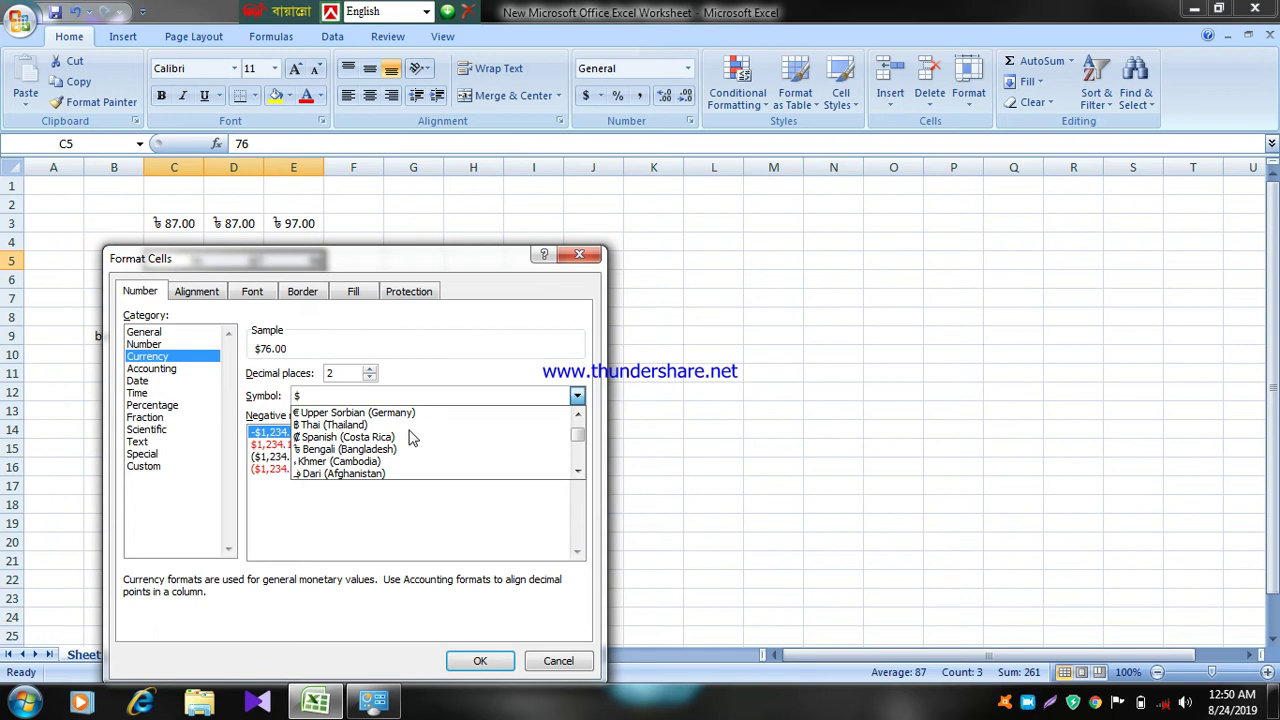
pyautogui.click(376, 449)
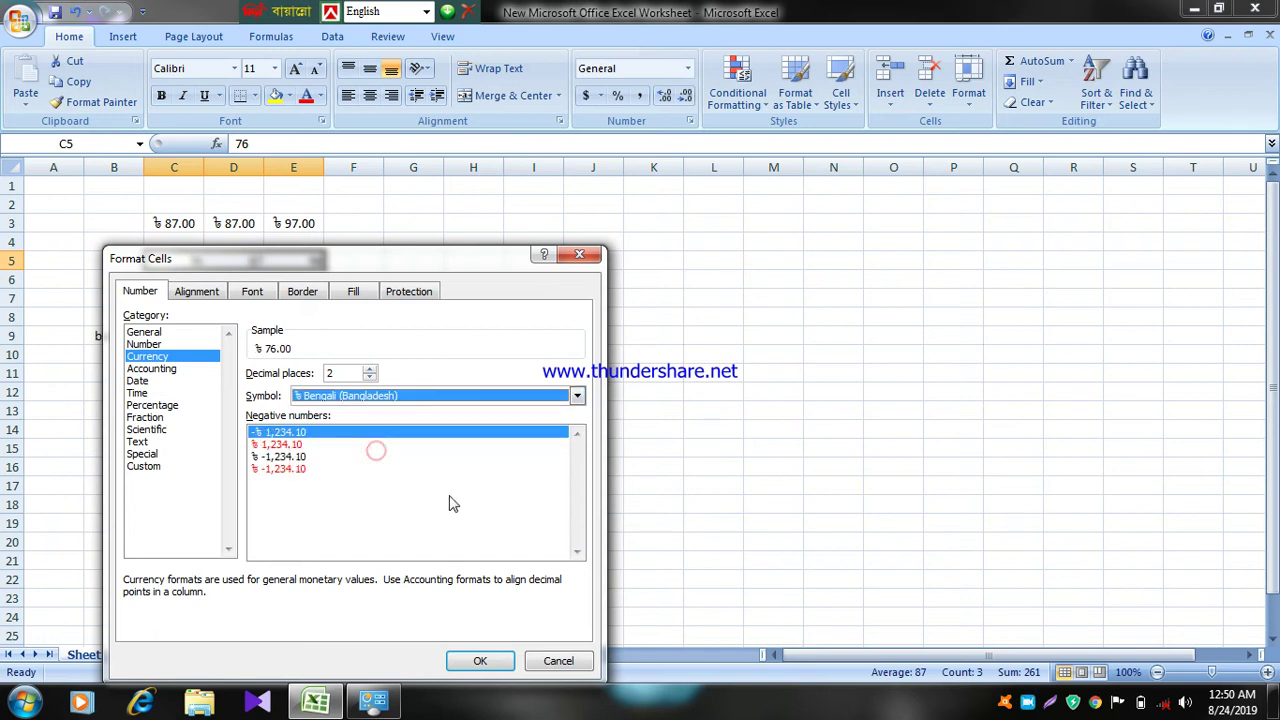
pyautogui.click(481, 661)
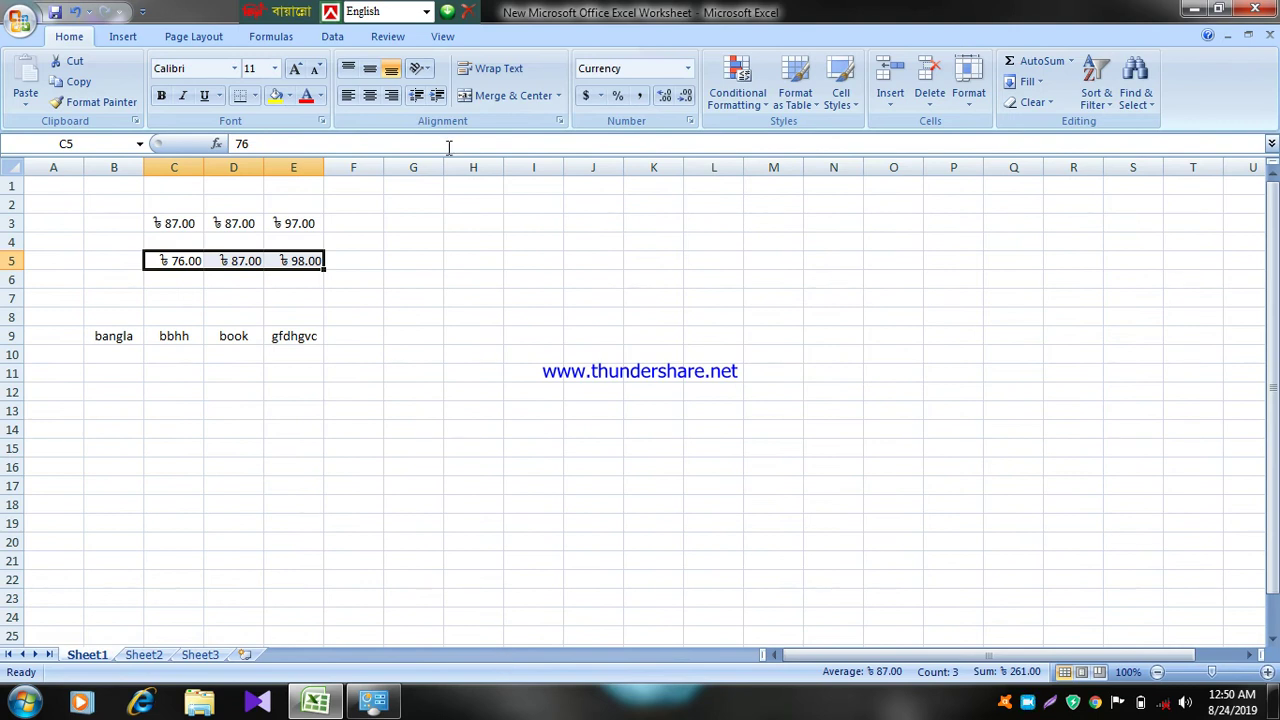
# Check the formatting of C3 and D5, then minimize the workbook
pyautogui.click(395, 246)
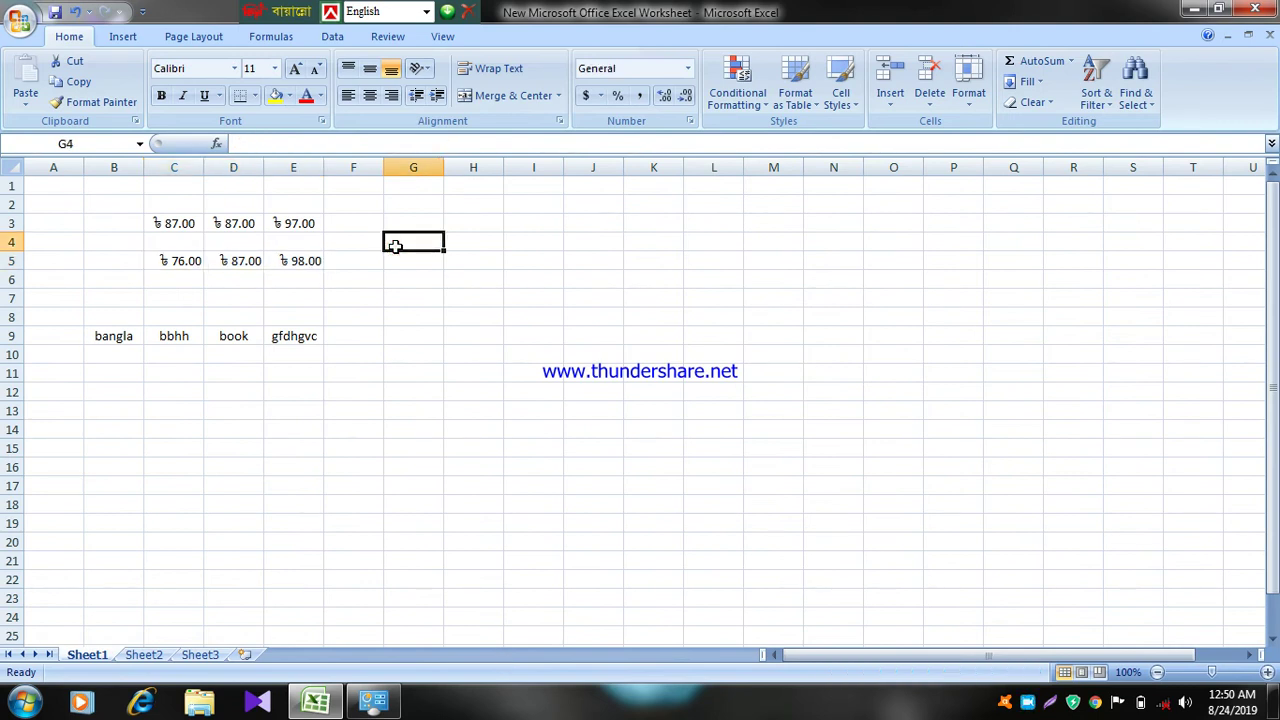
pyautogui.click(185, 229)
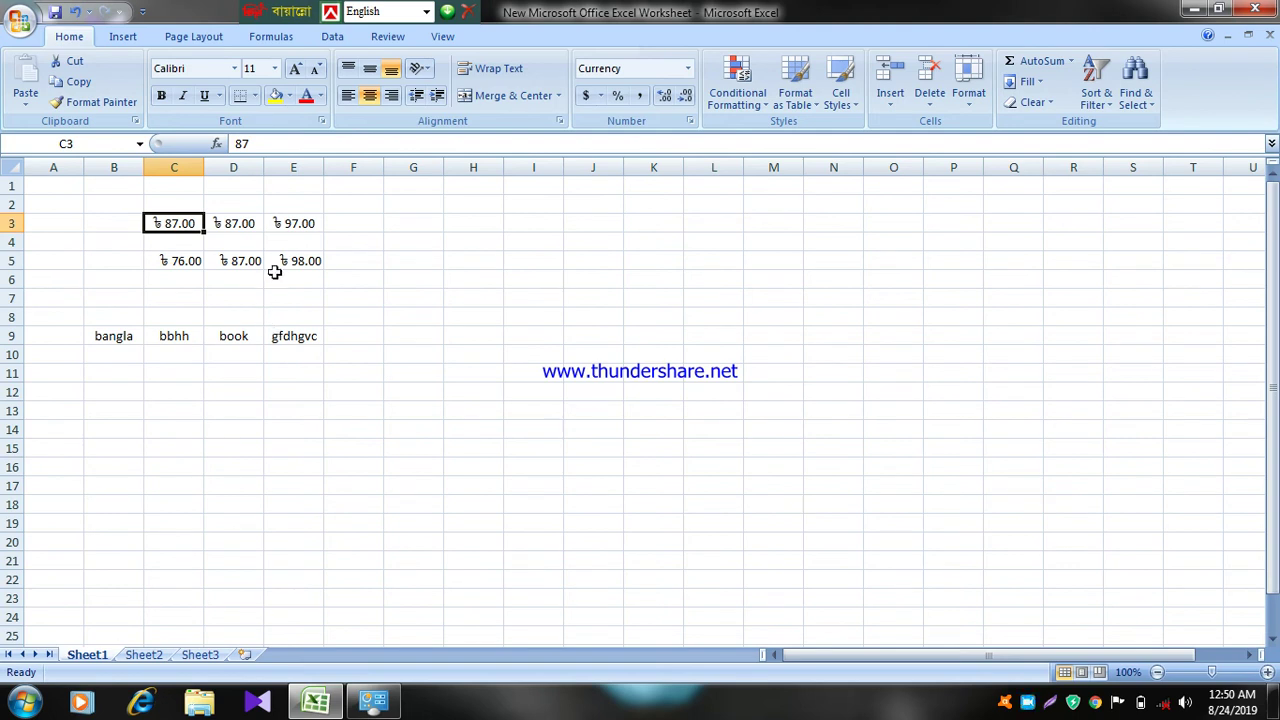
pyautogui.click(215, 264)
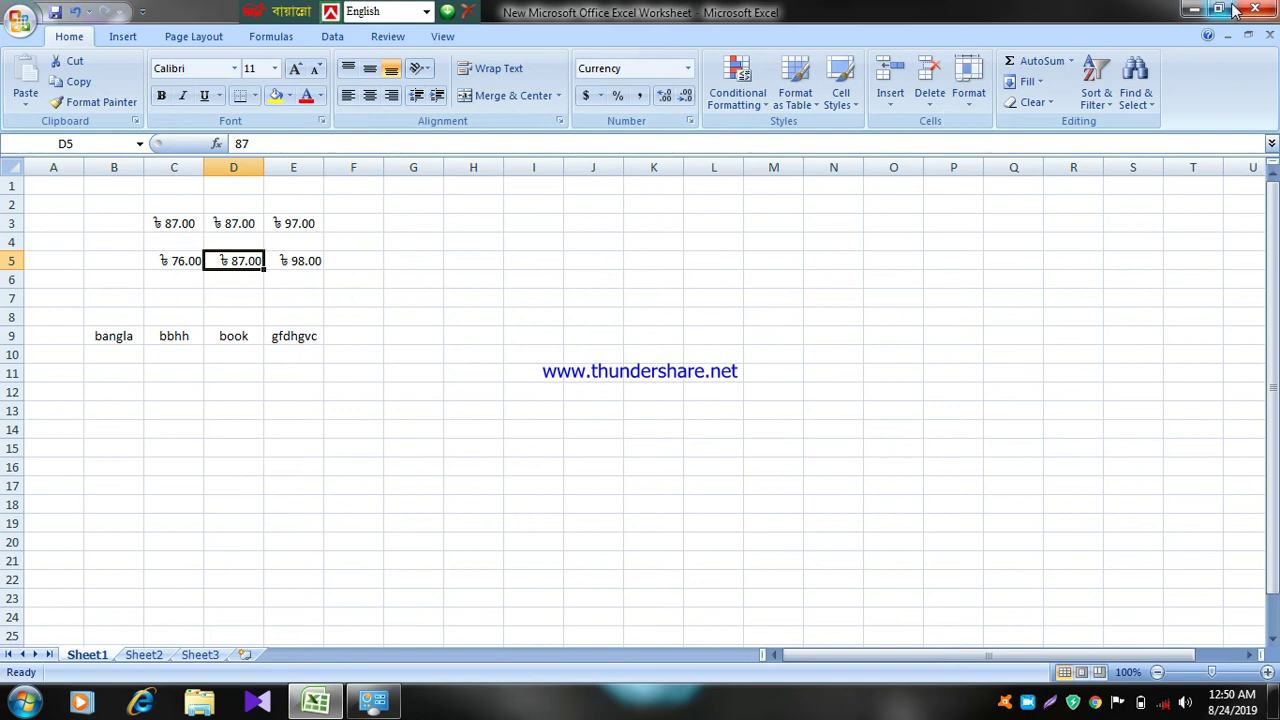
pyautogui.click(1194, 10)
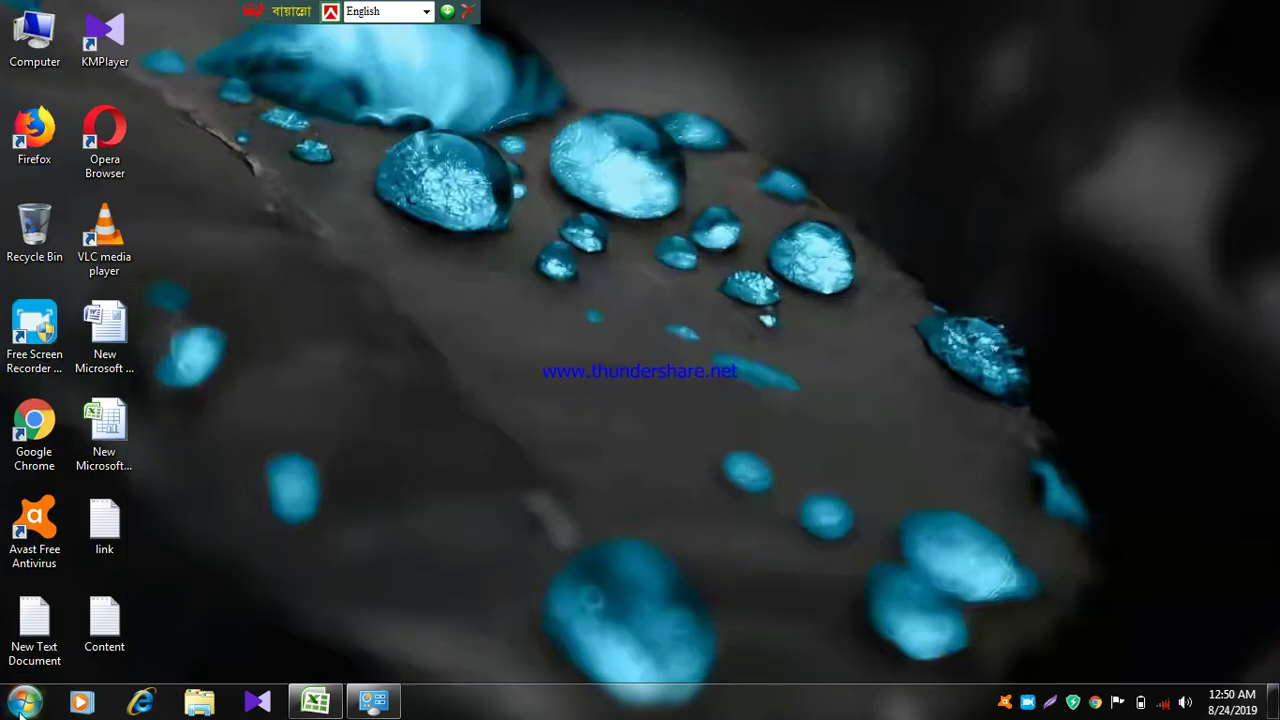
# Open Control Panel from the Start menu and maximize its window
pyautogui.click(24, 702)
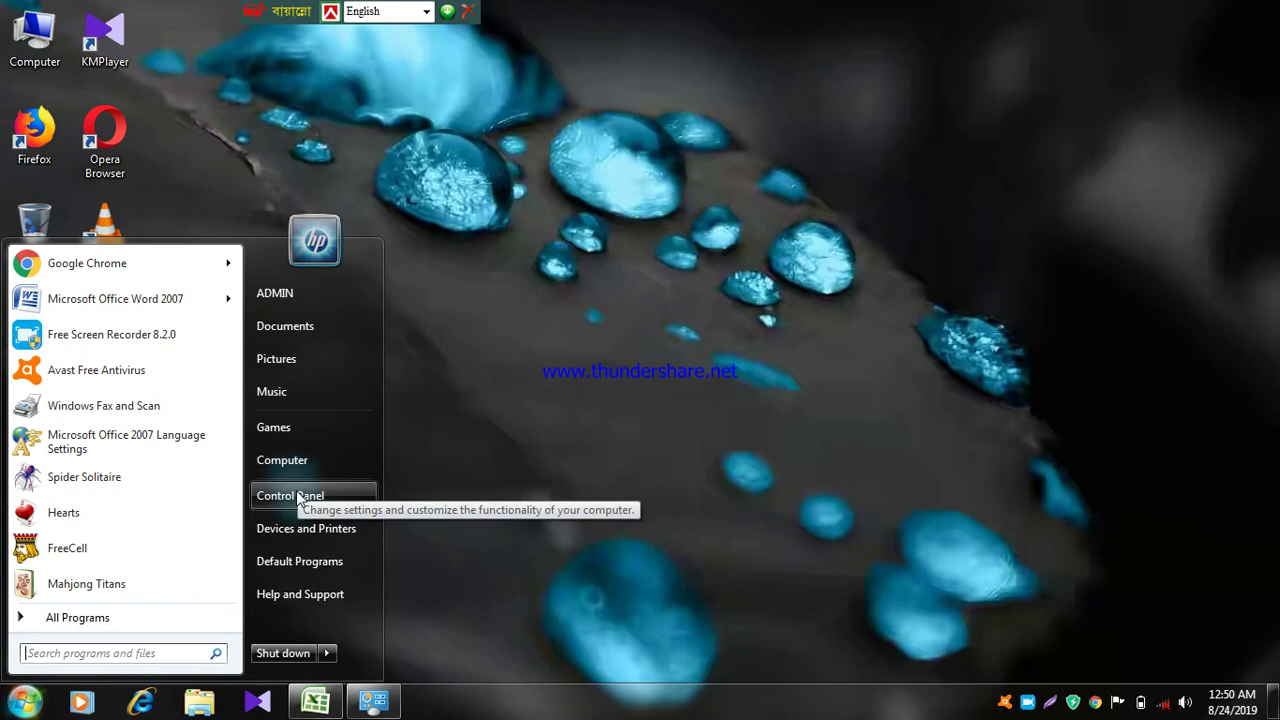
pyautogui.click(296, 491)
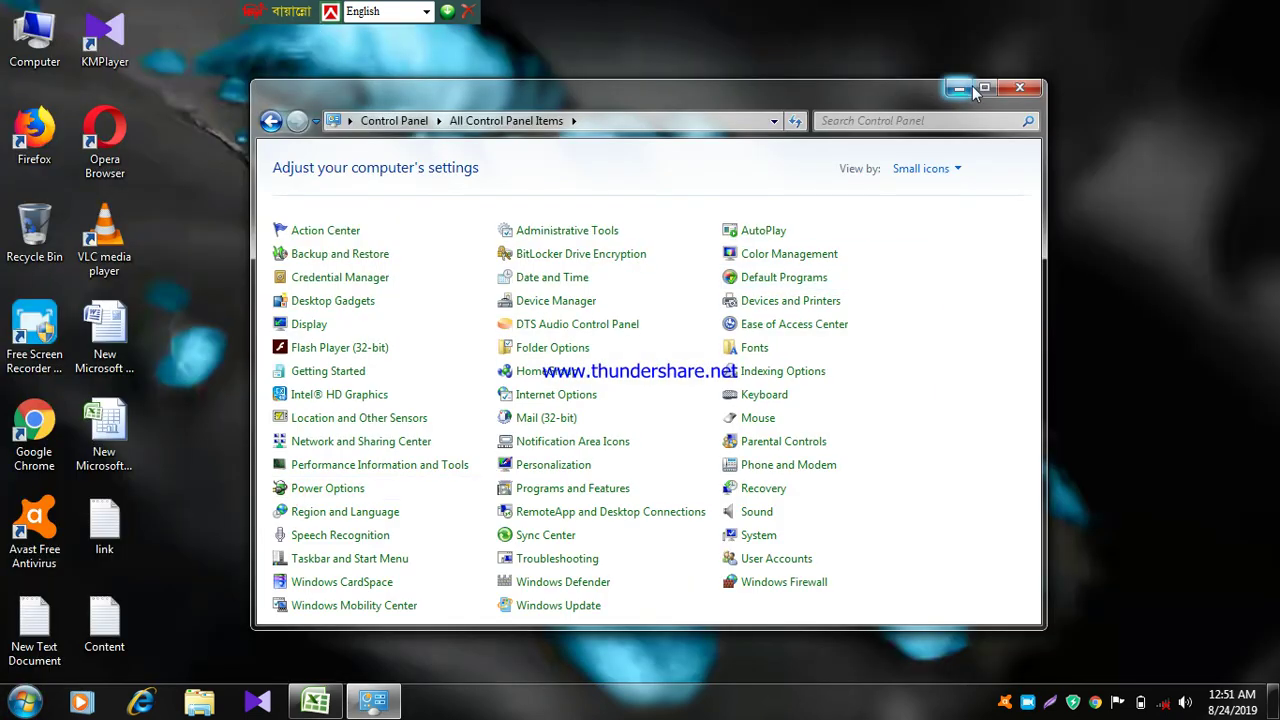
pyautogui.click(985, 90)
# Cycle the View by setting through Category and Small icons, ending on Large icons
pyautogui.click(1196, 83)
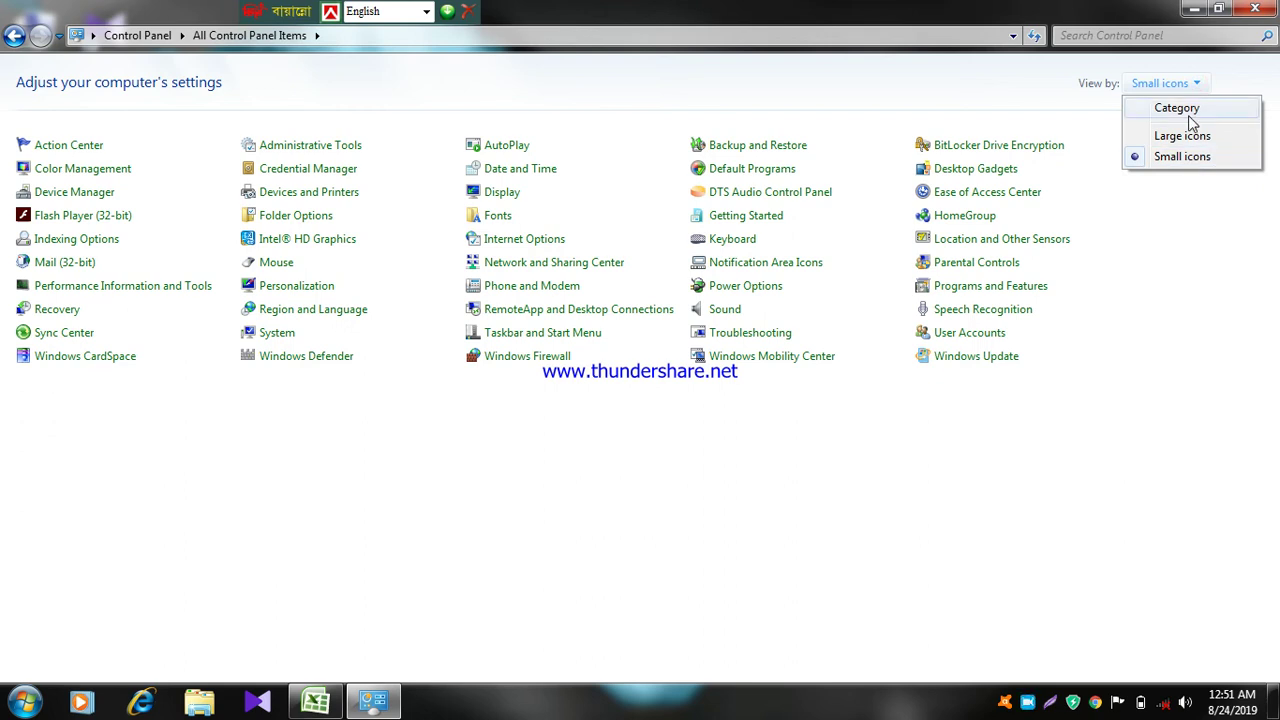
pyautogui.click(1180, 110)
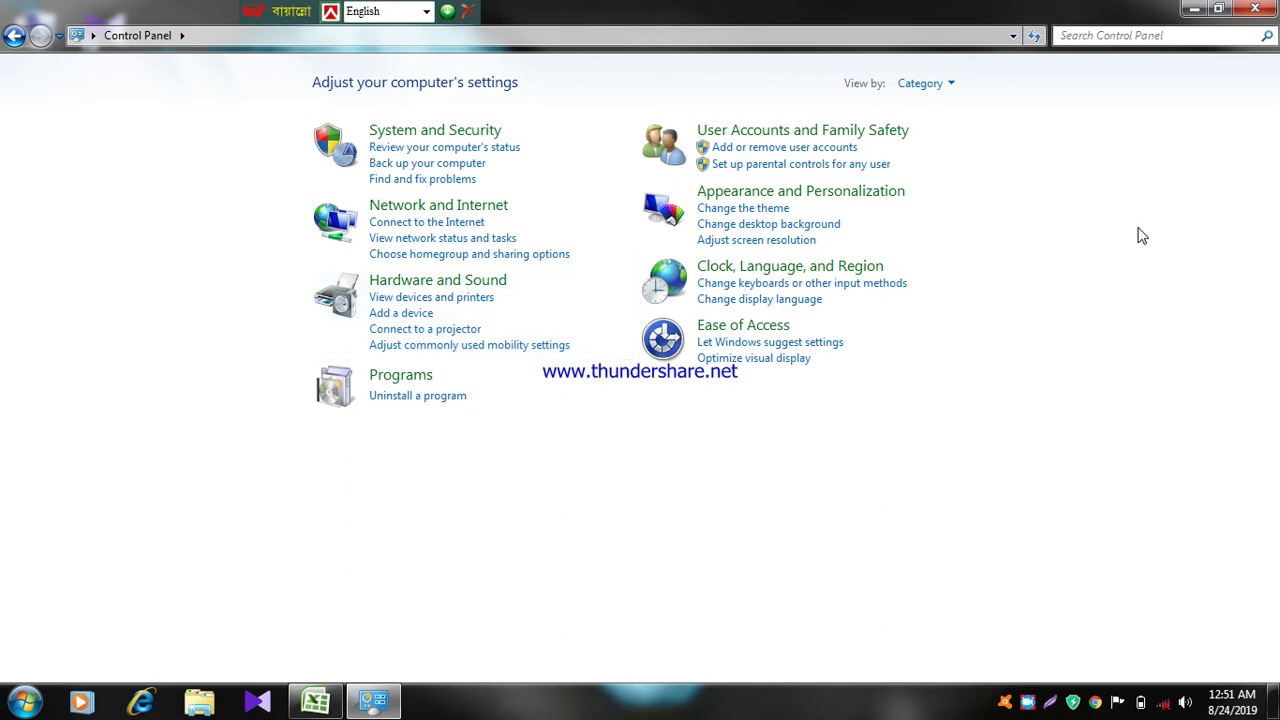
pyautogui.click(949, 82)
pyautogui.click(946, 136)
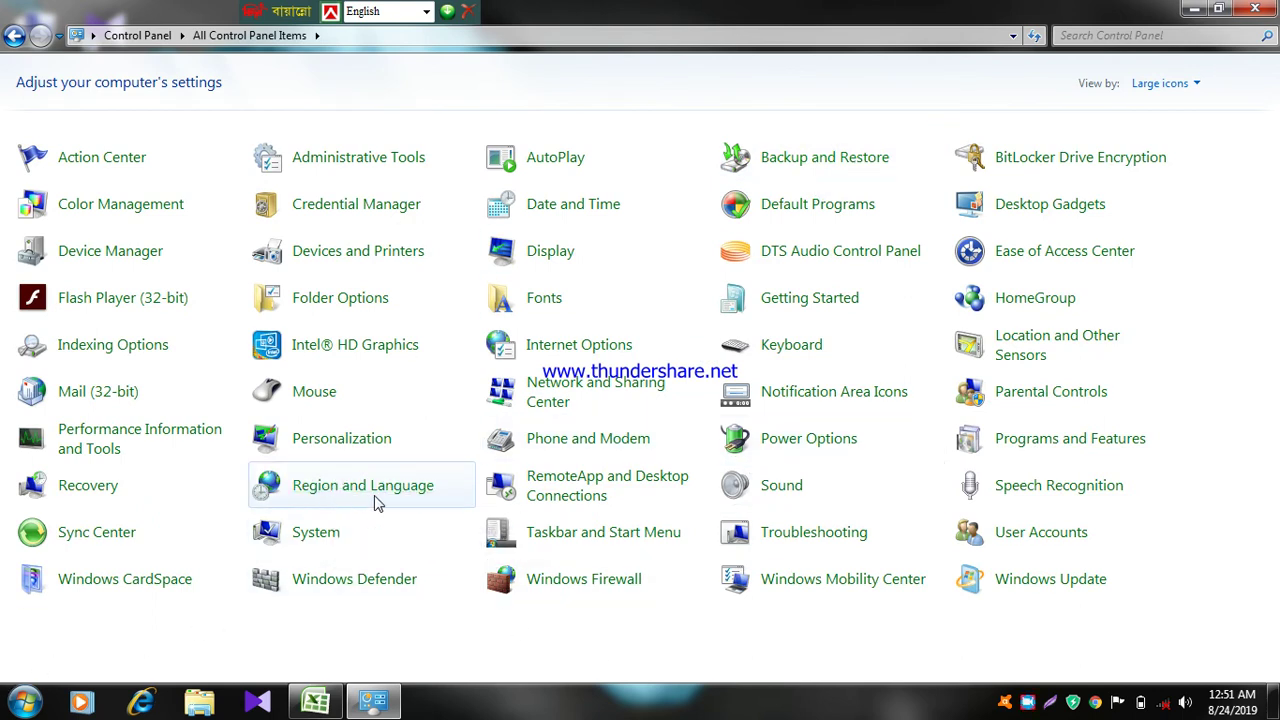
pyautogui.click(1158, 84)
pyautogui.click(1164, 150)
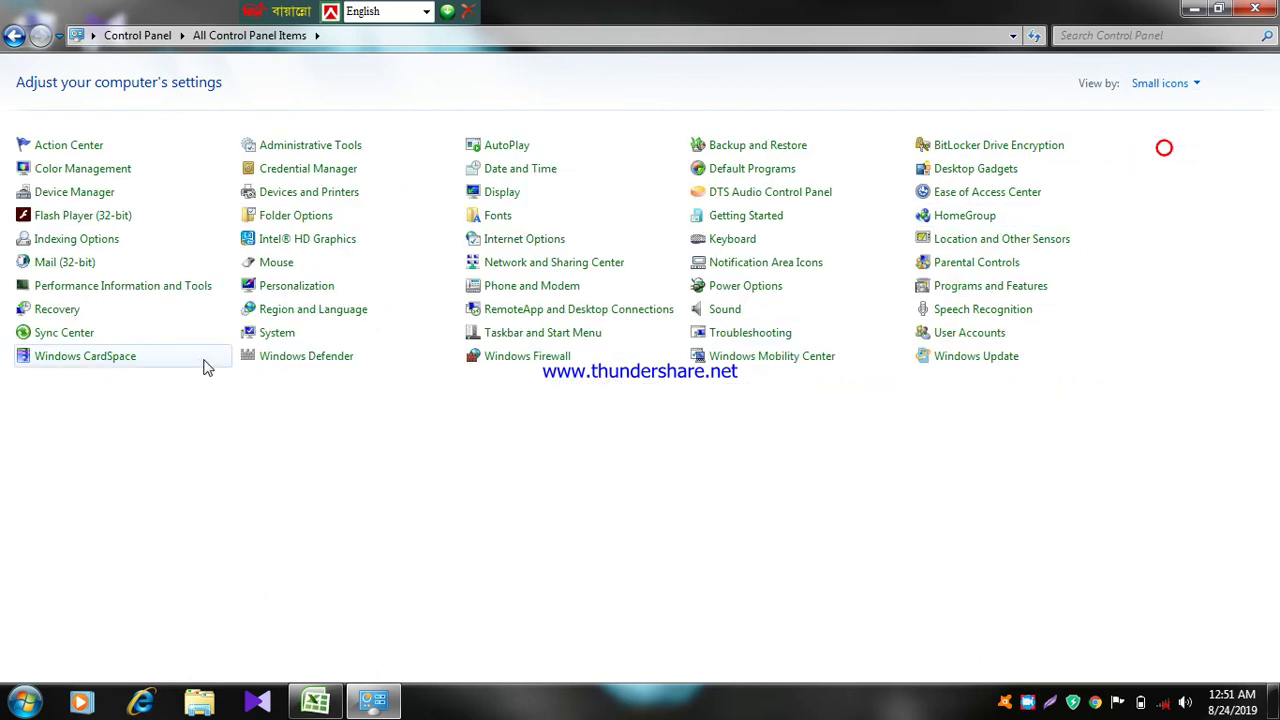
pyautogui.click(1158, 84)
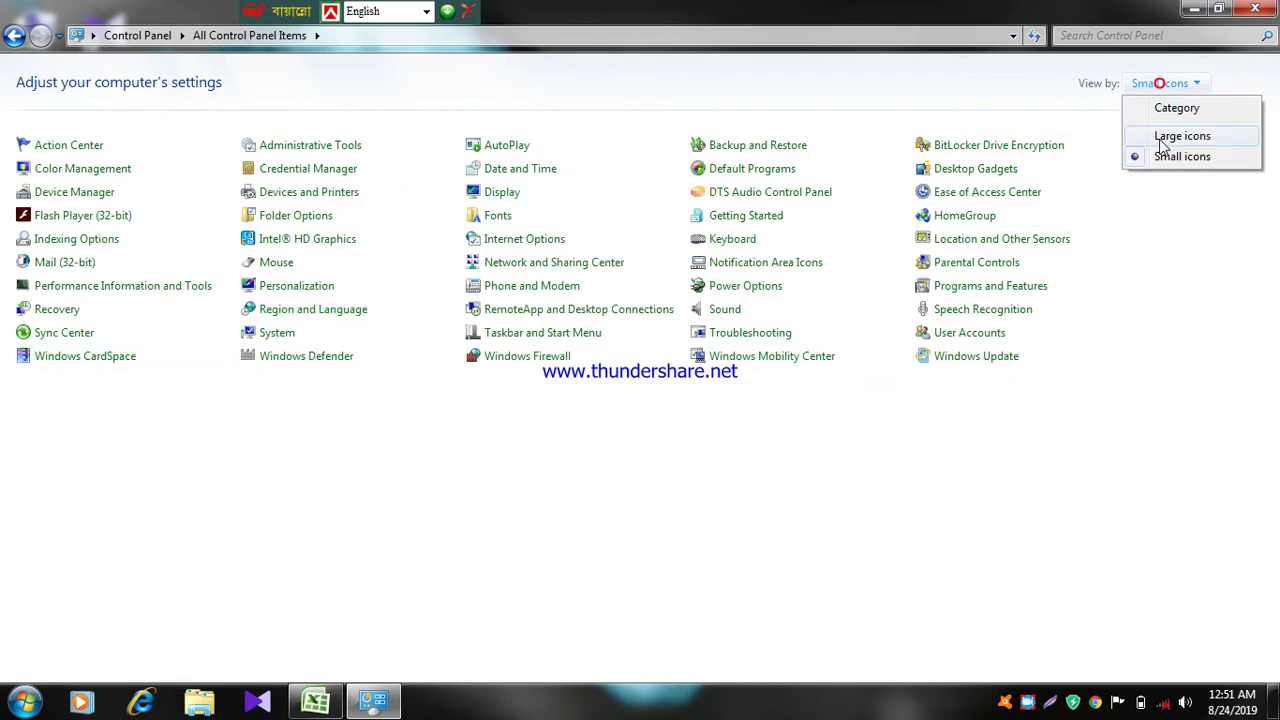
pyautogui.click(1181, 136)
# In Region and Language's additional settings, go to Currency and delete the $ symbol
pyautogui.click(362, 490)
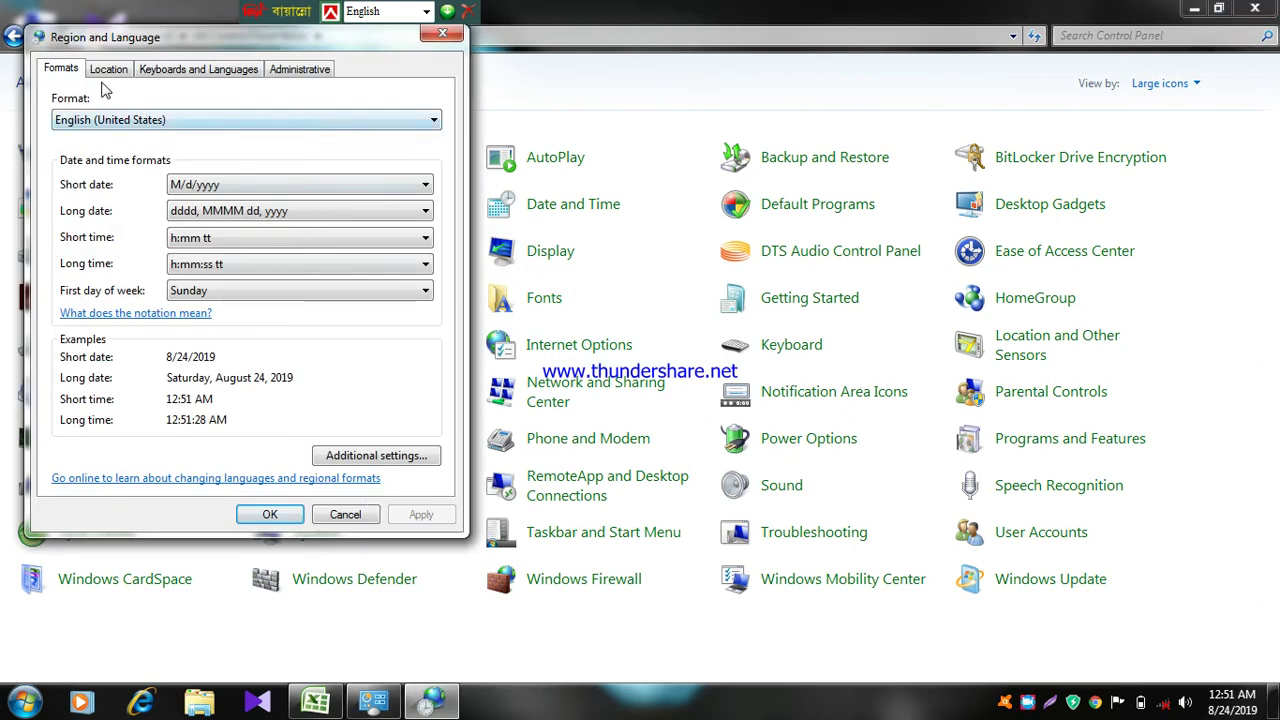
pyautogui.click(388, 457)
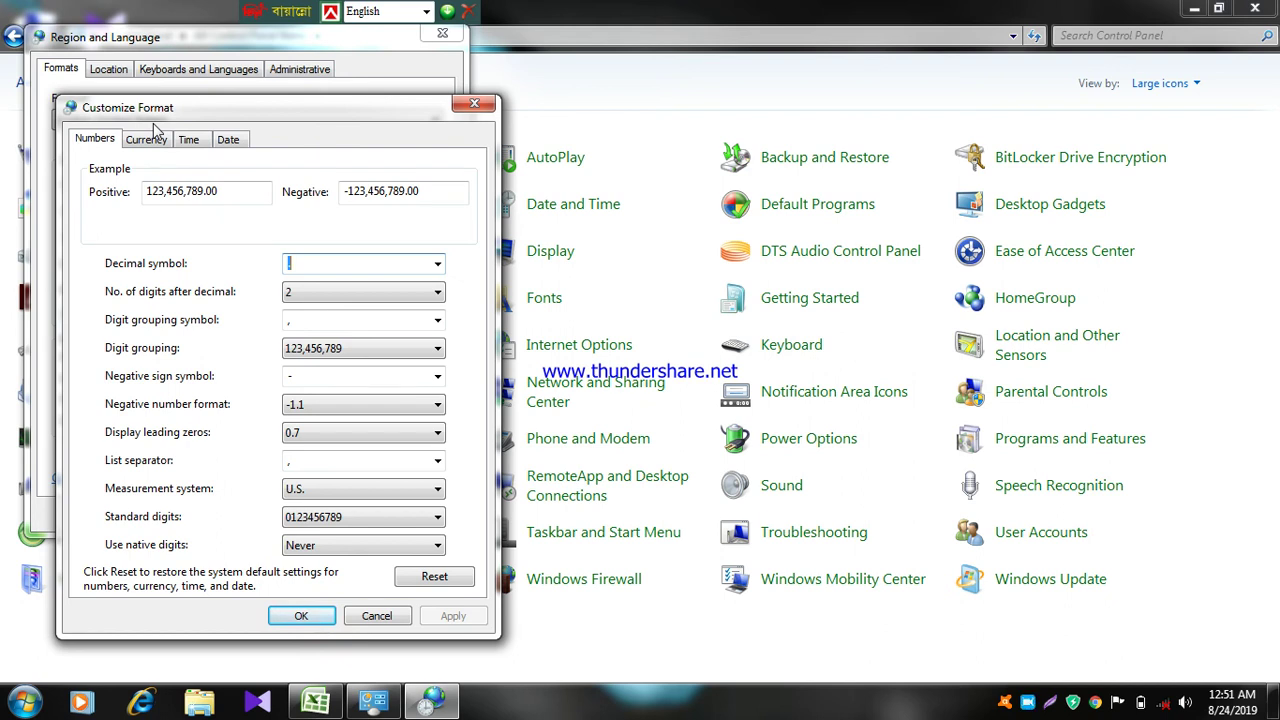
pyautogui.click(146, 139)
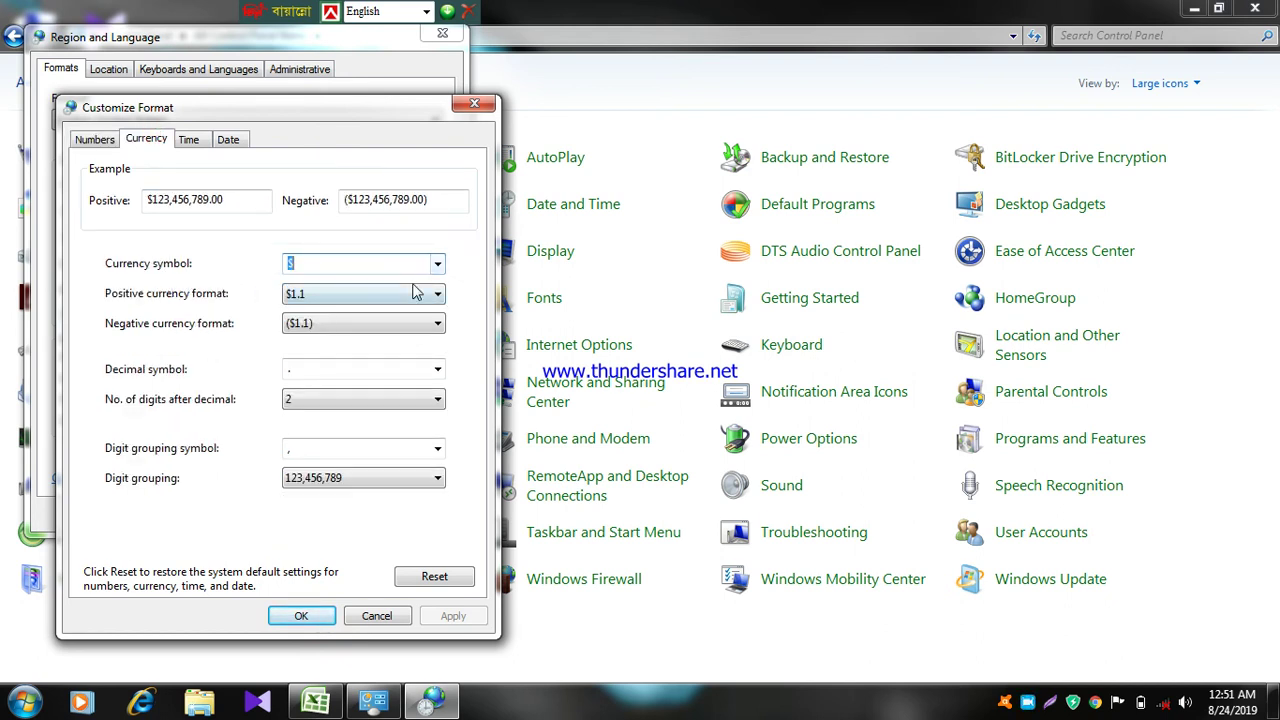
pyautogui.click(441, 262)
pyautogui.click(441, 262)
pyautogui.click(361, 263)
pyautogui.press('BackSpace')
pyautogui.write('tk')
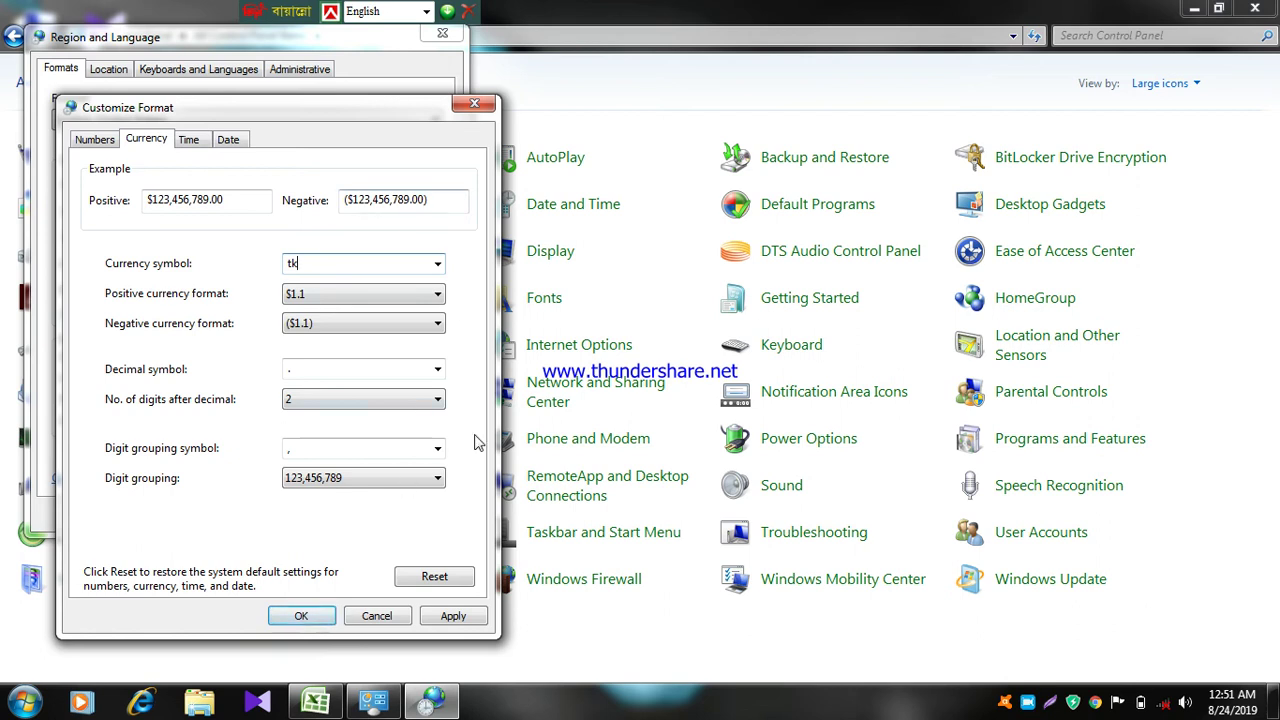
# Reset the regional format customizations to defaults, confirming twice
pyautogui.click(434, 576)
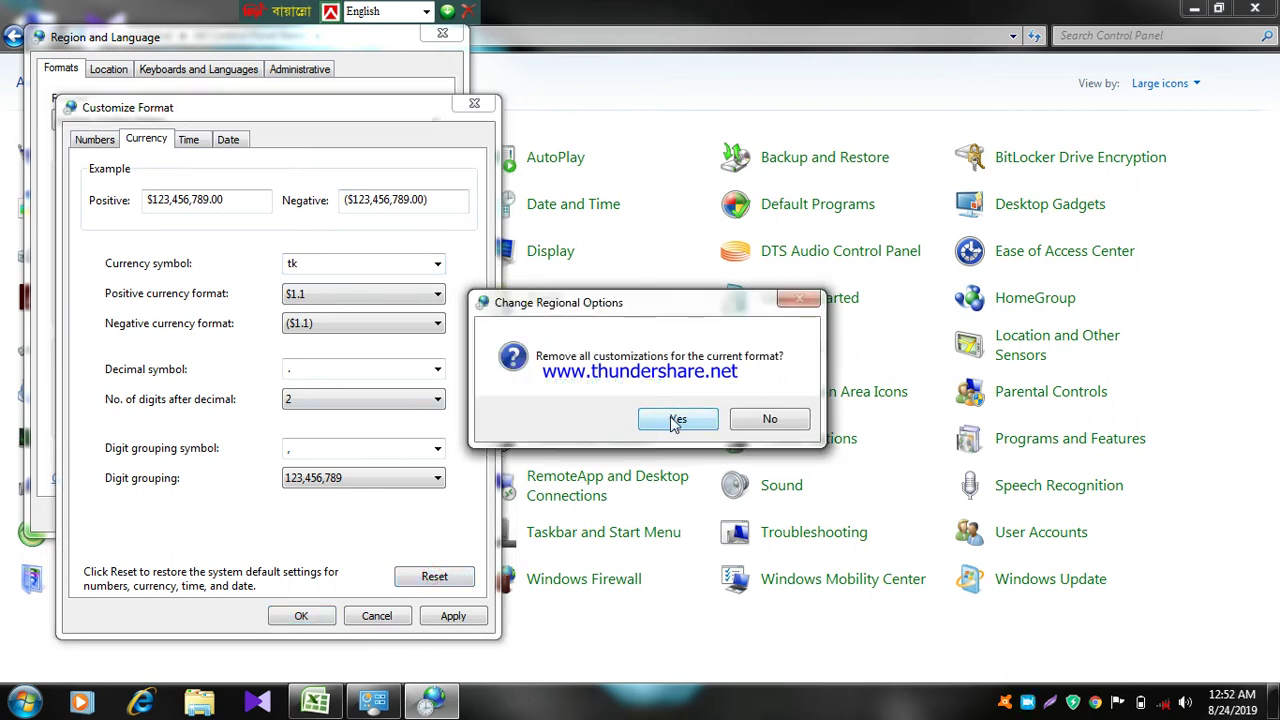
pyautogui.click(677, 420)
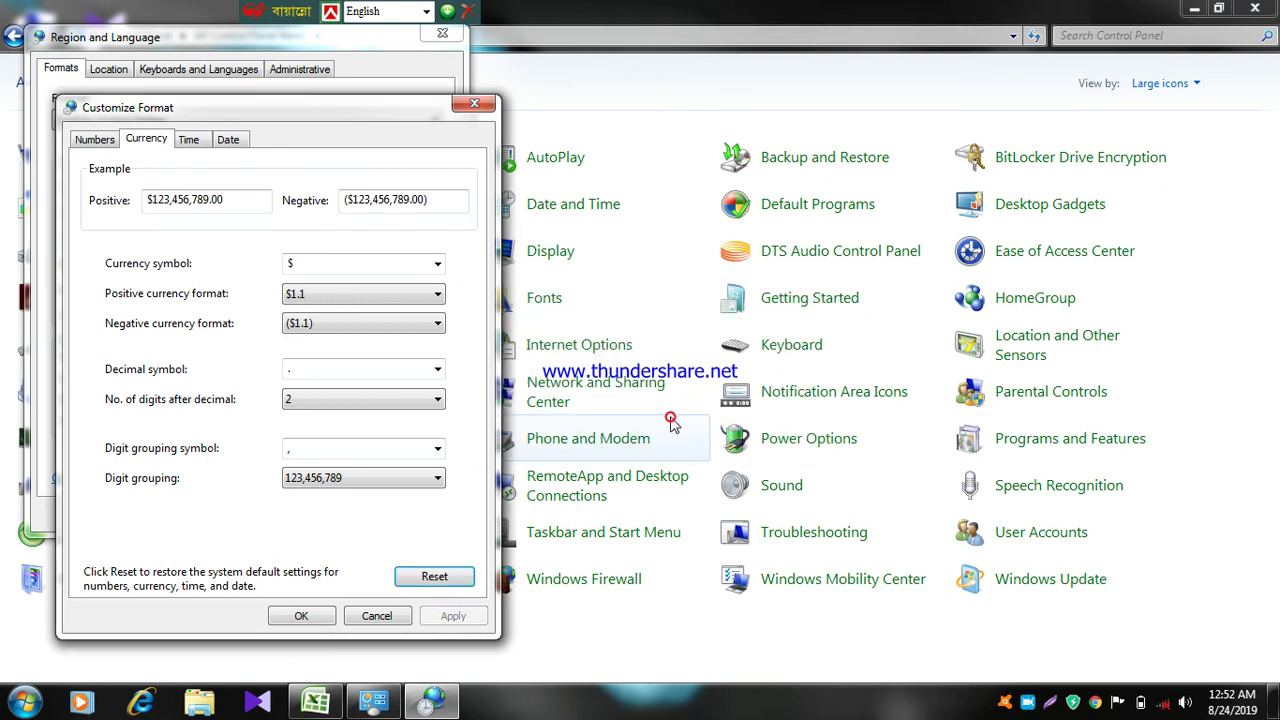
pyautogui.click(428, 578)
pyautogui.click(652, 428)
# Replace the $ currency symbol with tk and confirm both regional dialogs
pyautogui.doubleClick(306, 262)
pyautogui.write('tk')
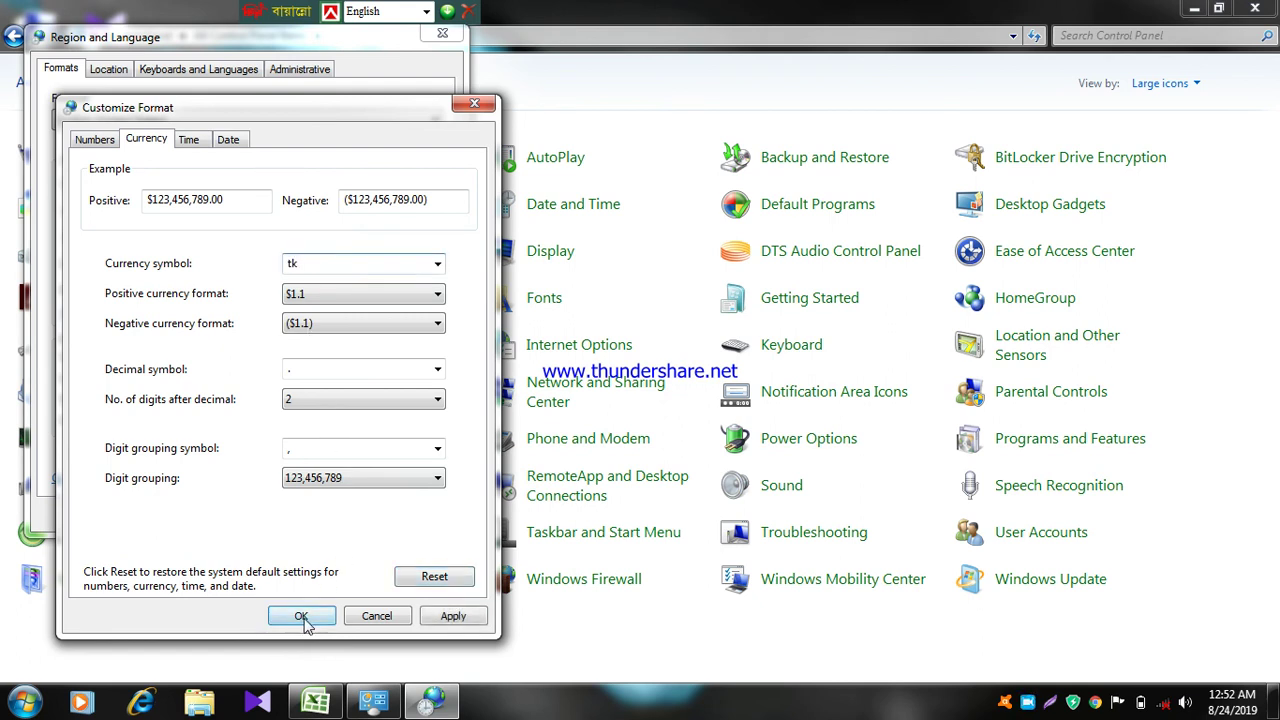
pyautogui.click(452, 617)
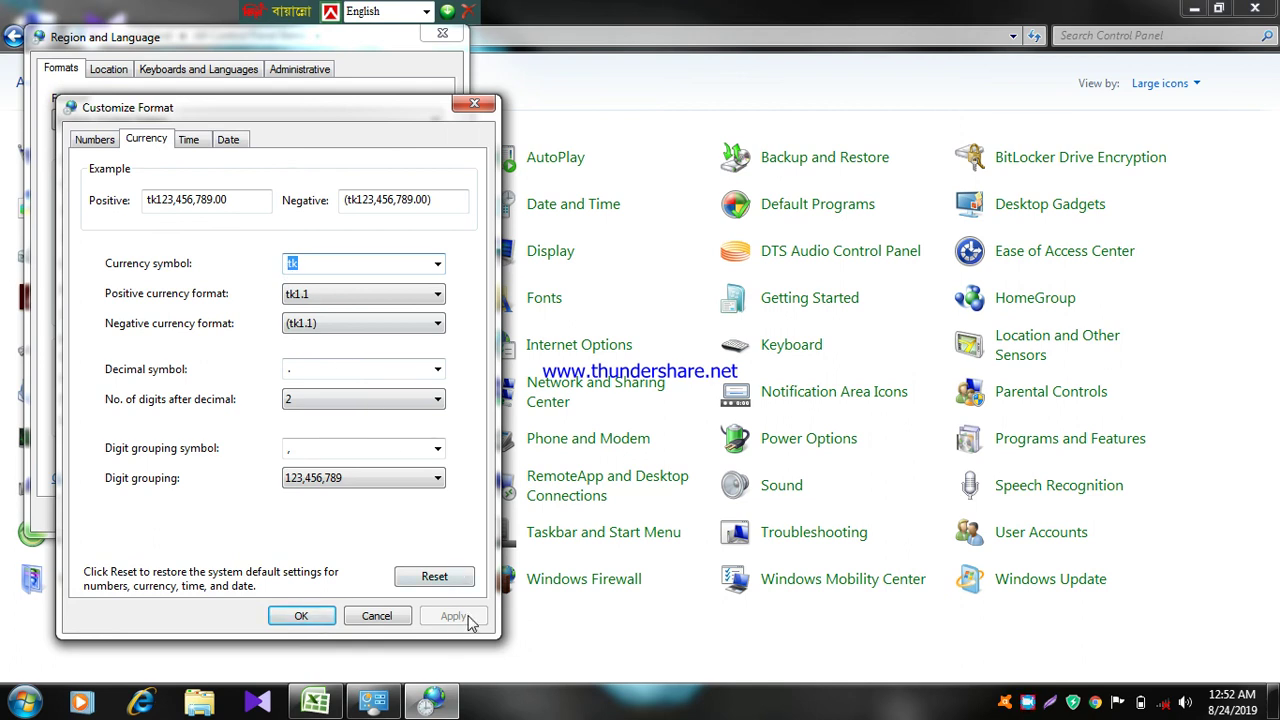
pyautogui.click(305, 618)
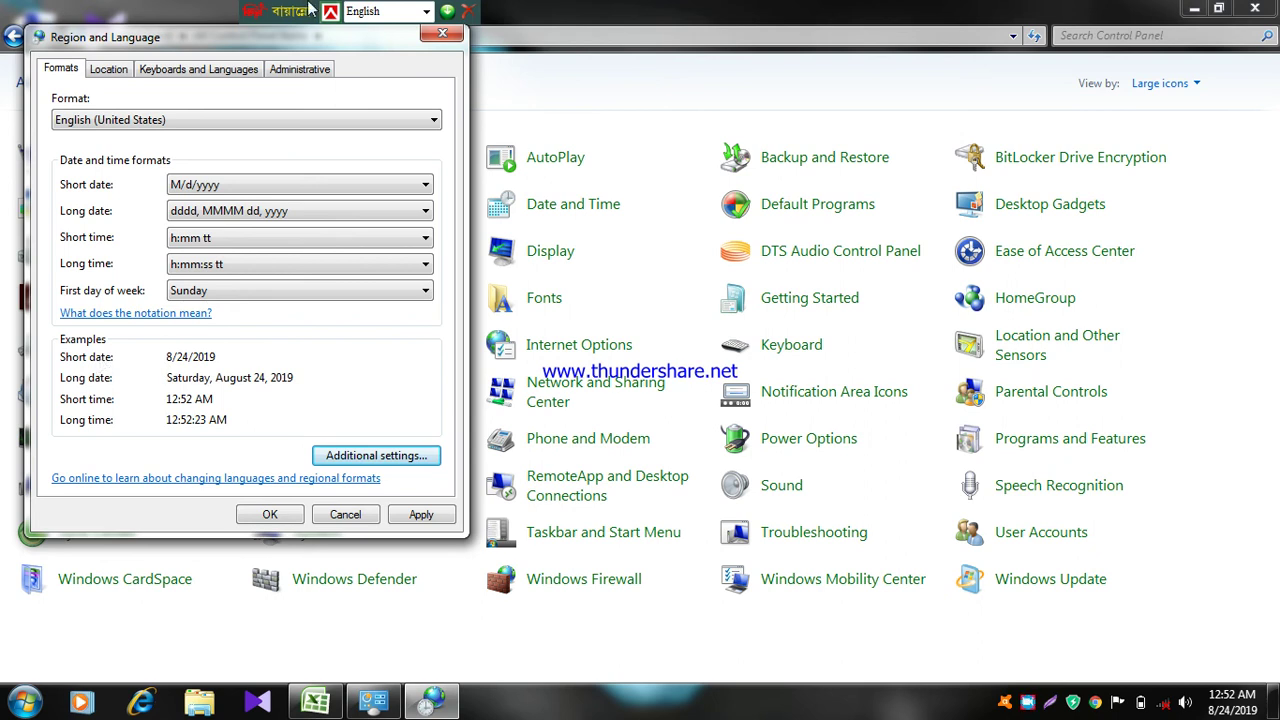
pyautogui.click(438, 38)
# Switch Control Panel back to Category view and close it
pyautogui.click(1162, 83)
pyautogui.click(1175, 106)
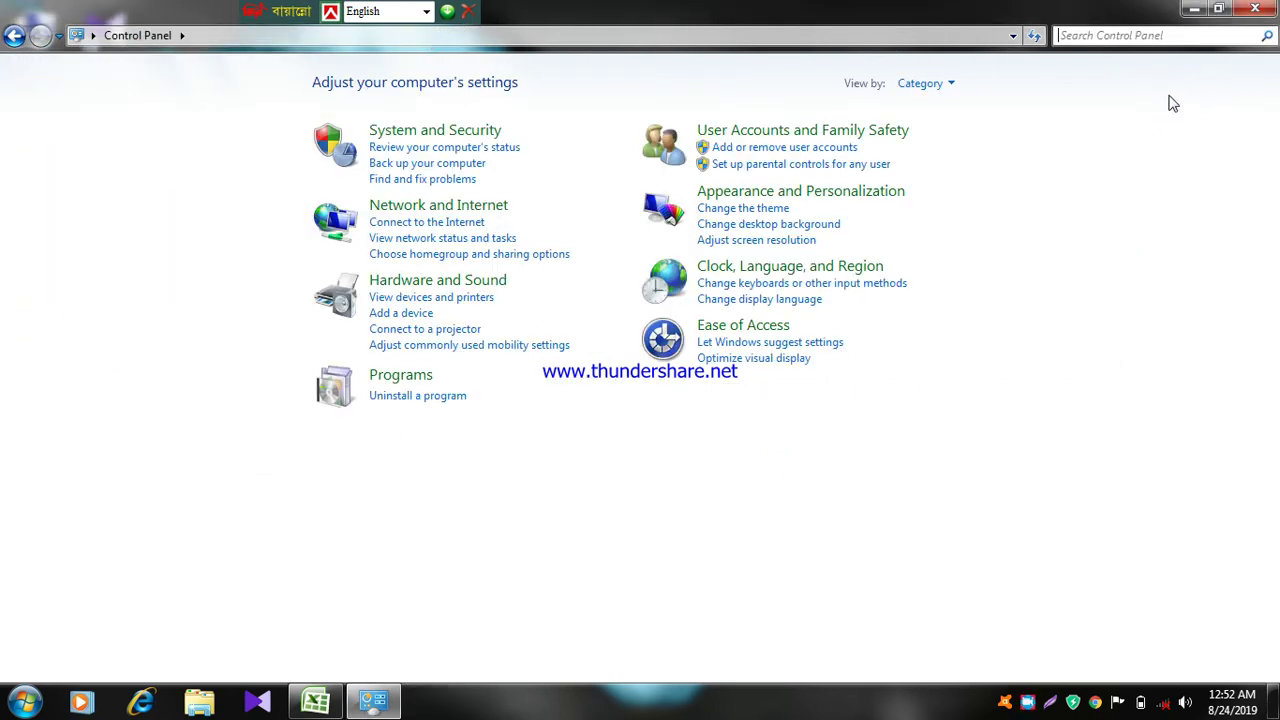
pyautogui.click(1255, 9)
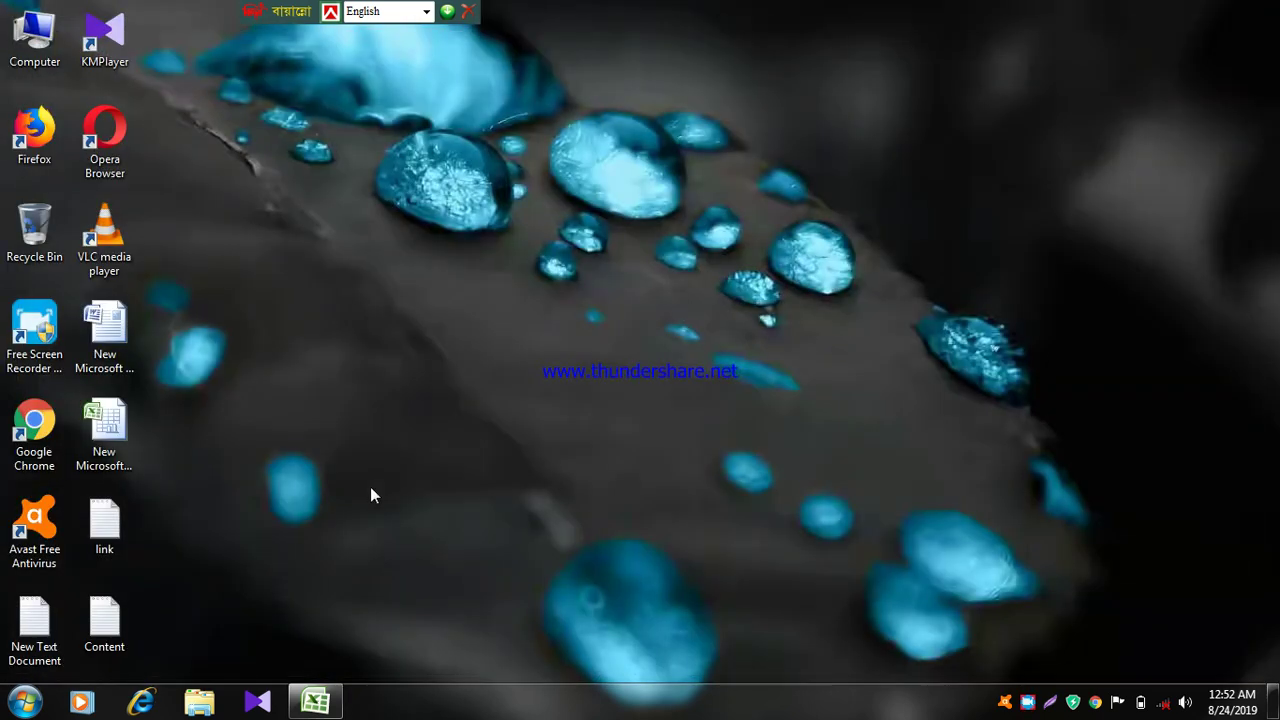
# Back in Excel, enter 9 in cell E6
pyautogui.click(297, 712)
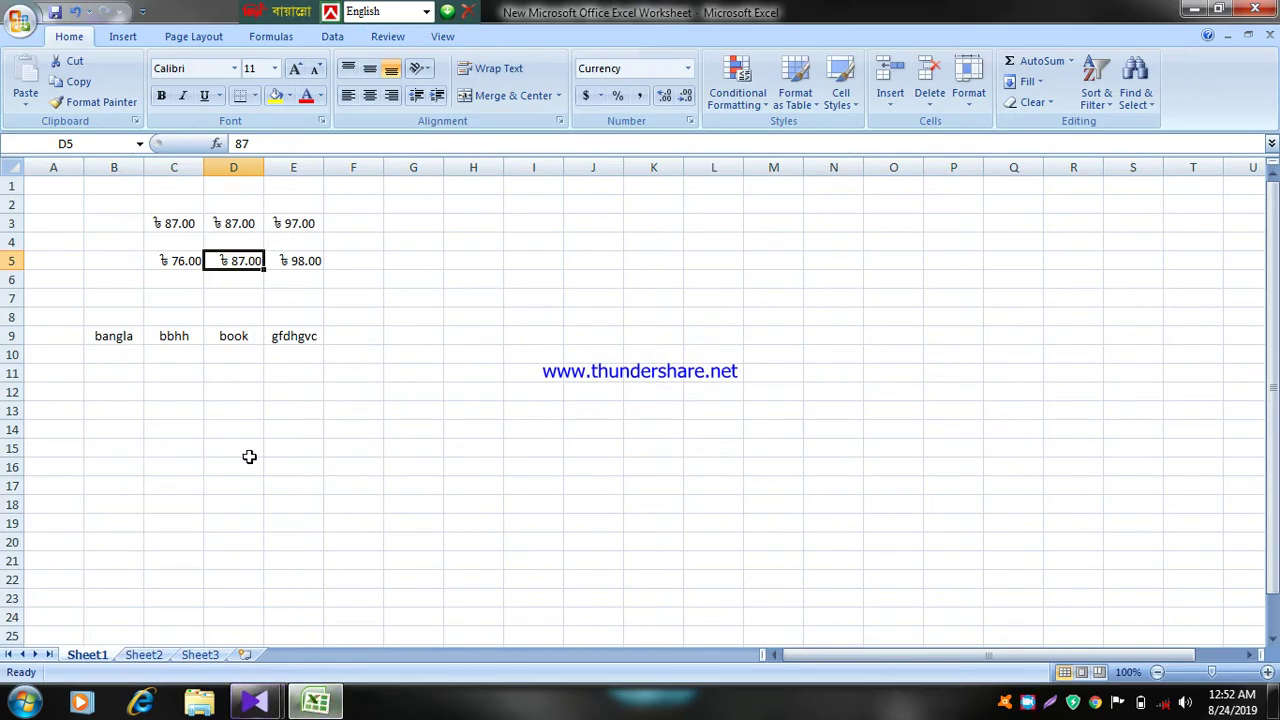
pyautogui.click(317, 280)
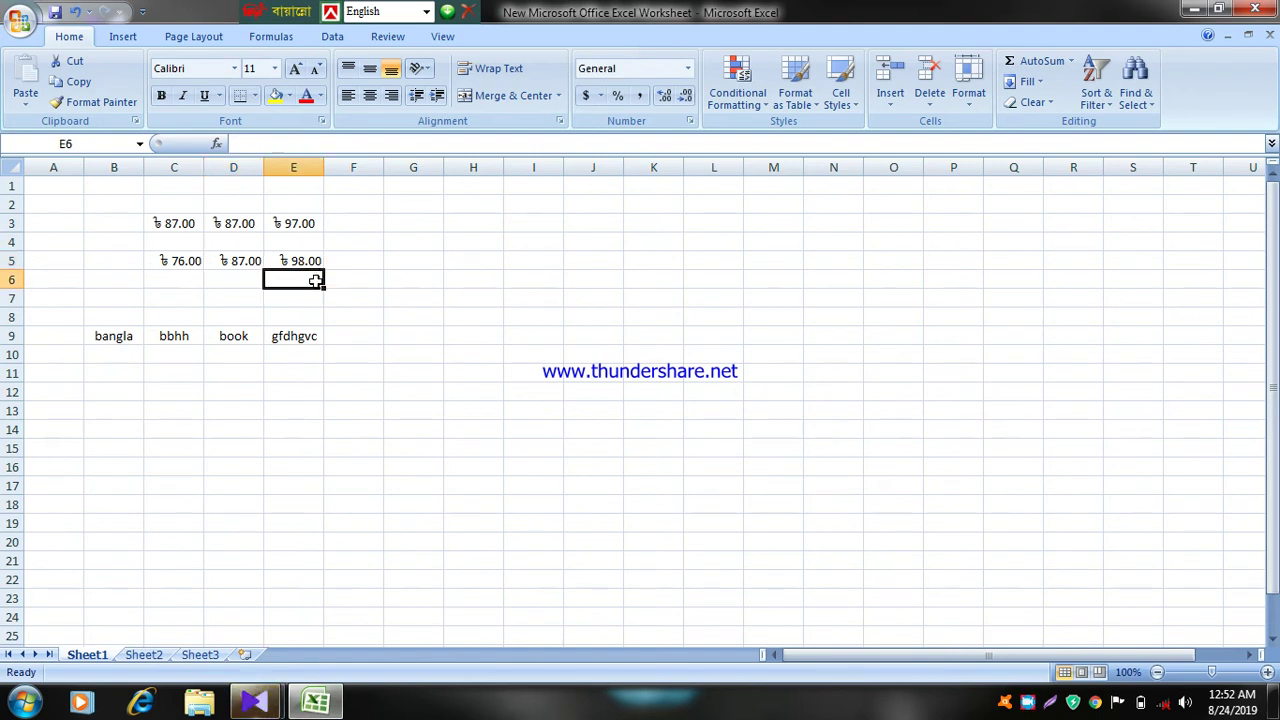
pyautogui.write('9')
# Format E6 as Currency with the tk symbol so it displays tk9.00
pyautogui.rightClick(317, 280)
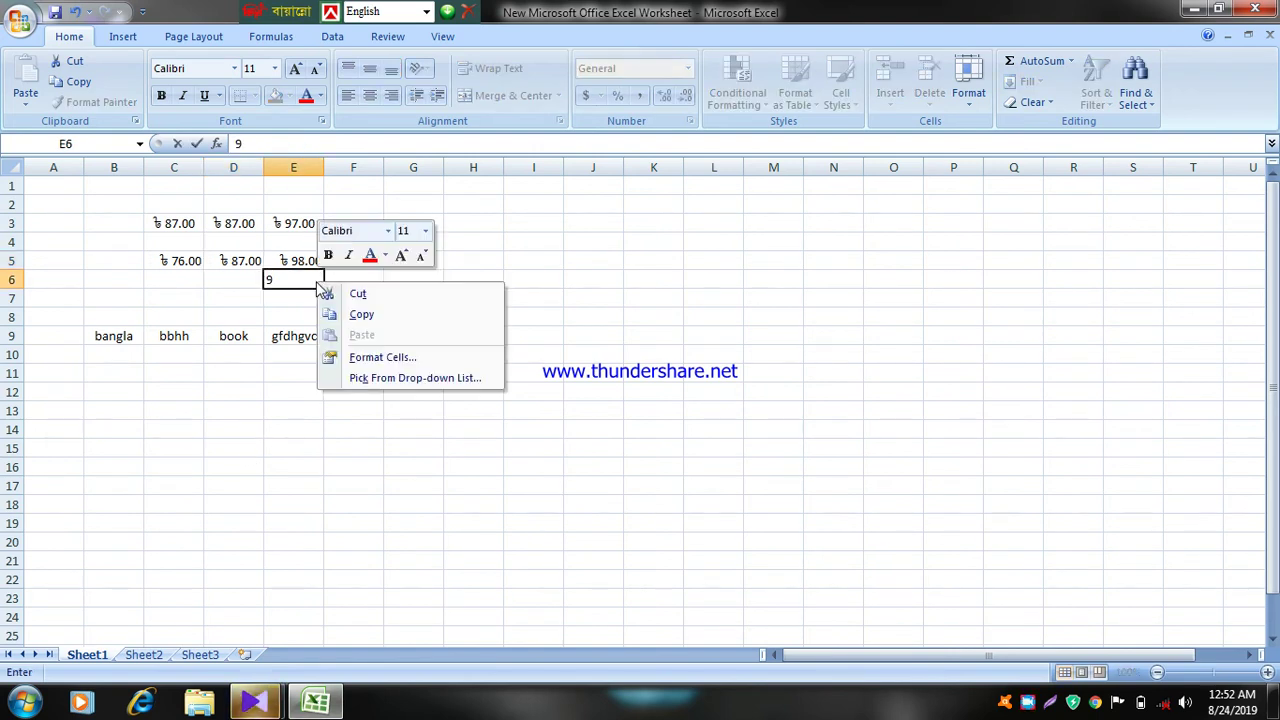
pyautogui.click(362, 360)
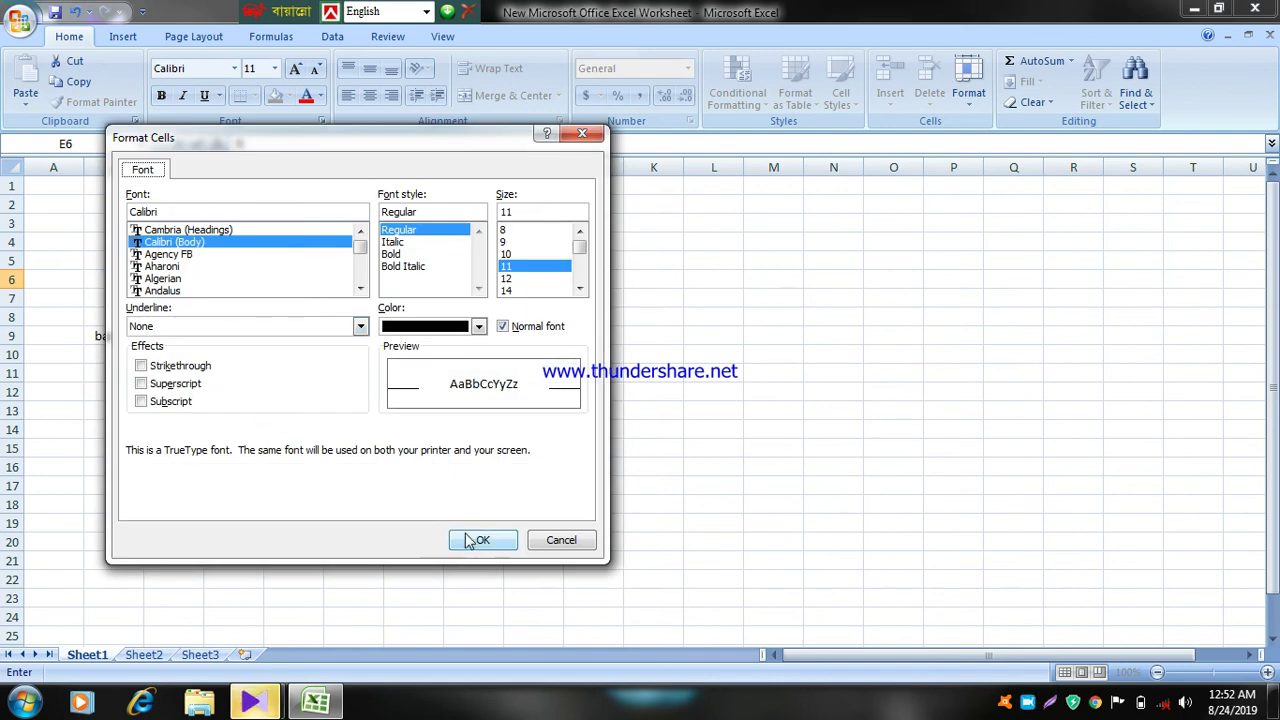
pyautogui.click(582, 133)
pyautogui.click(516, 227)
pyautogui.click(330, 279)
pyautogui.rightClick(312, 280)
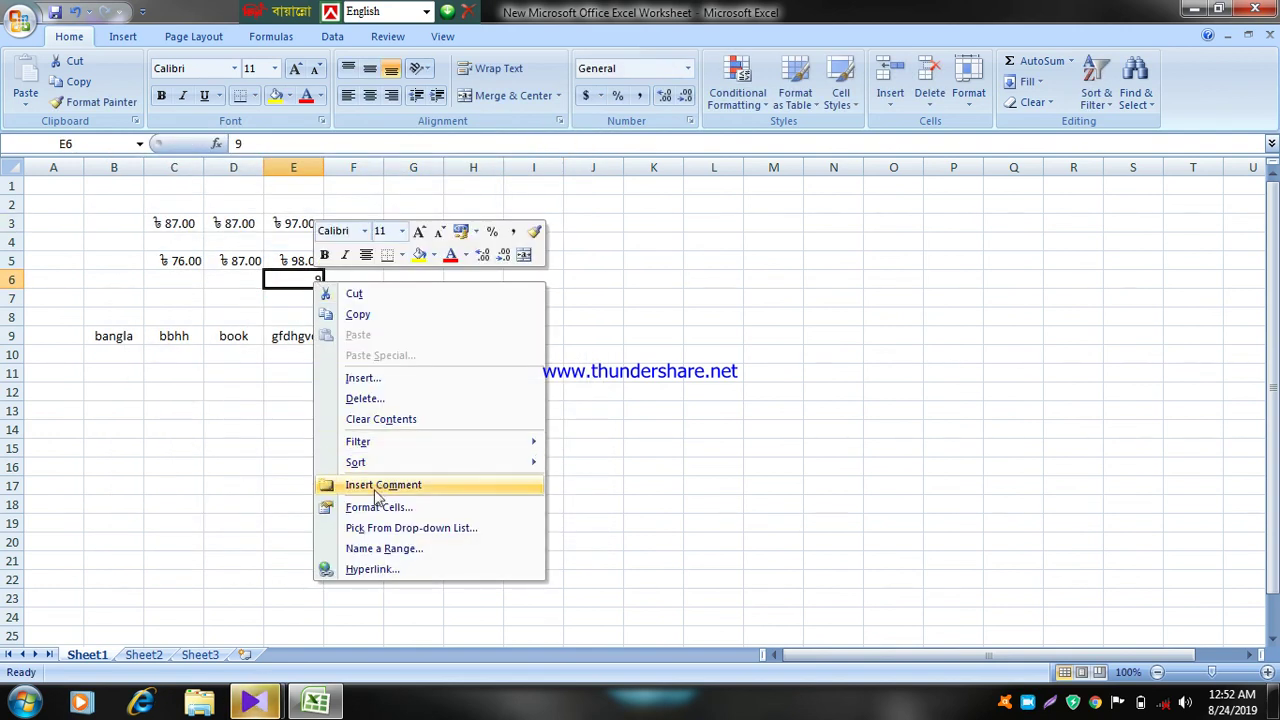
pyautogui.click(385, 507)
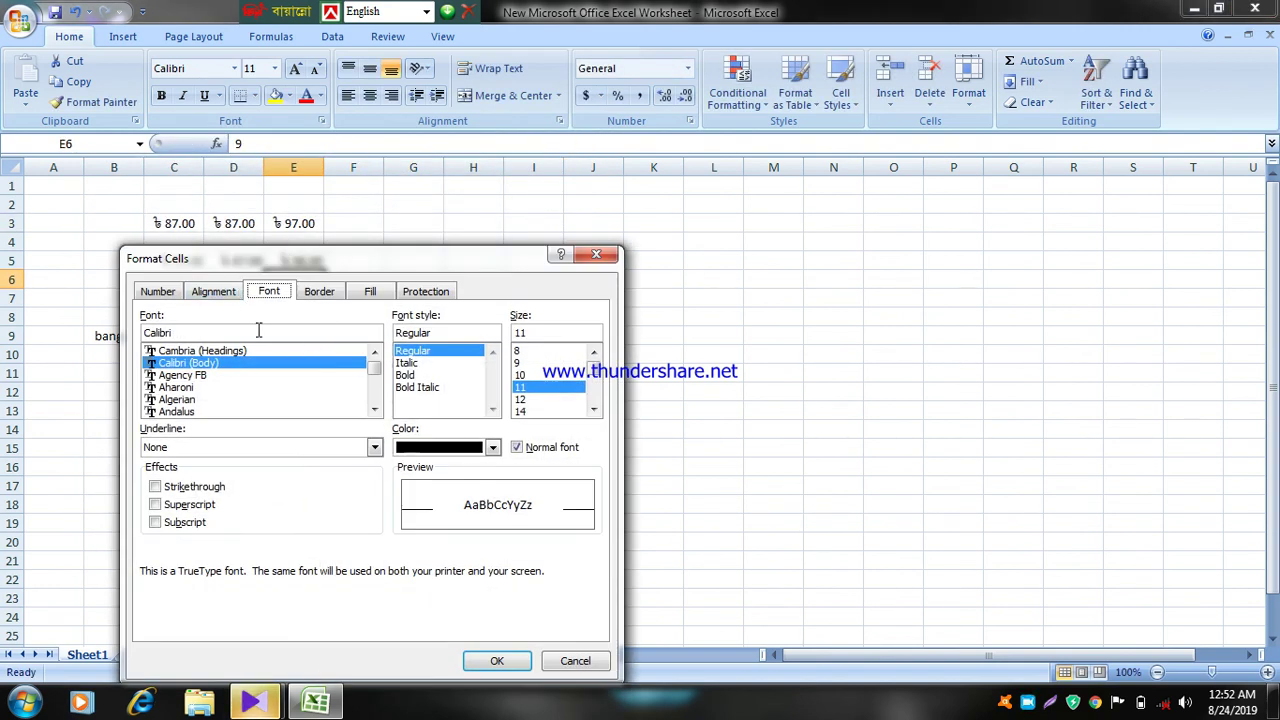
pyautogui.click(158, 293)
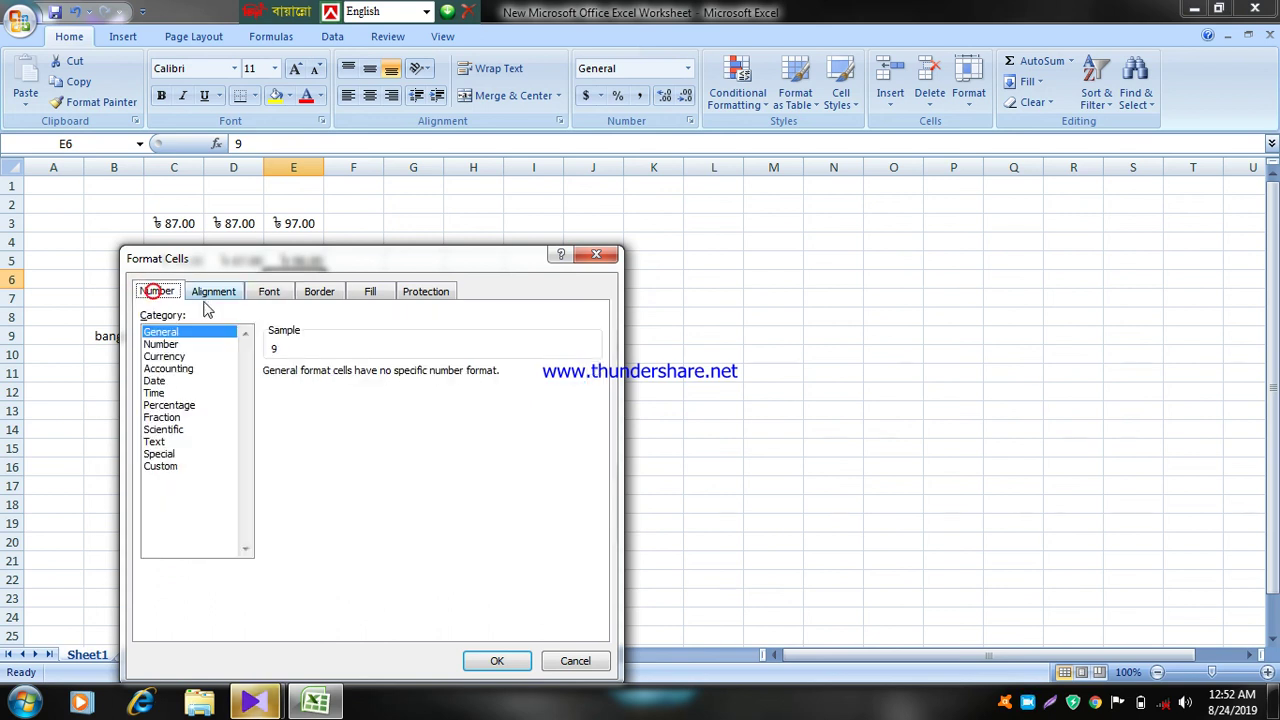
pyautogui.click(166, 357)
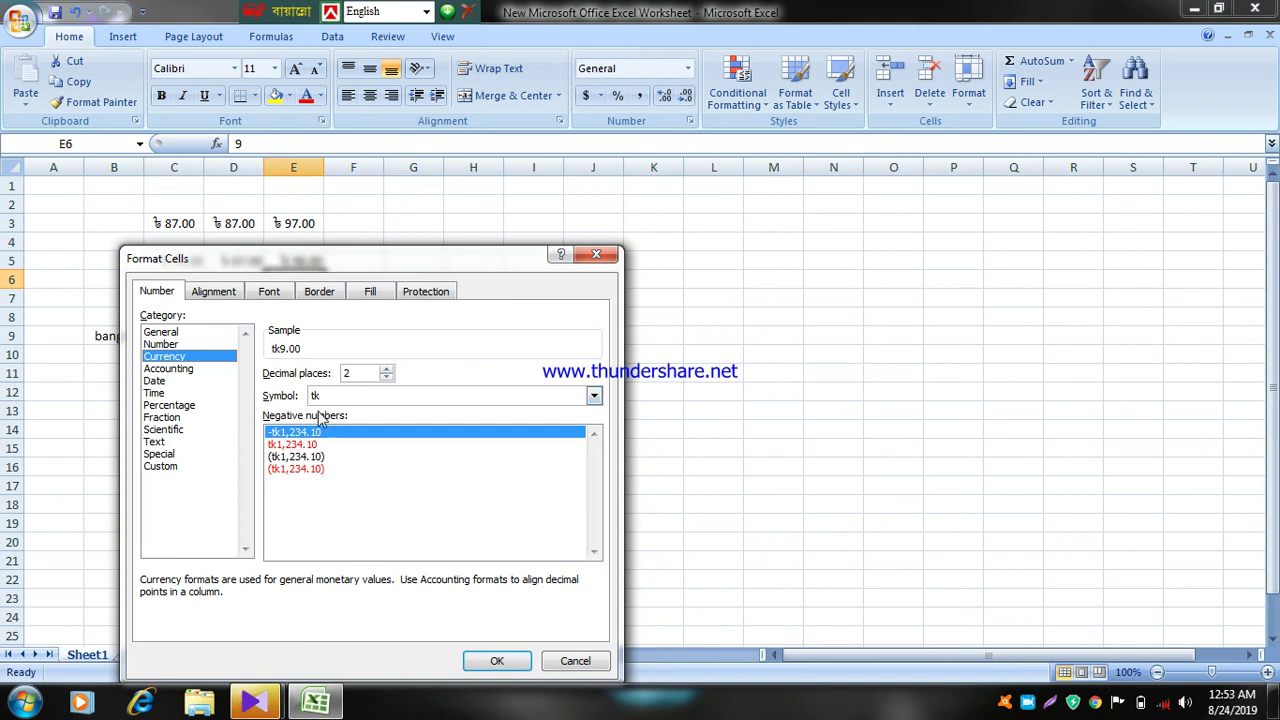
pyautogui.click(492, 660)
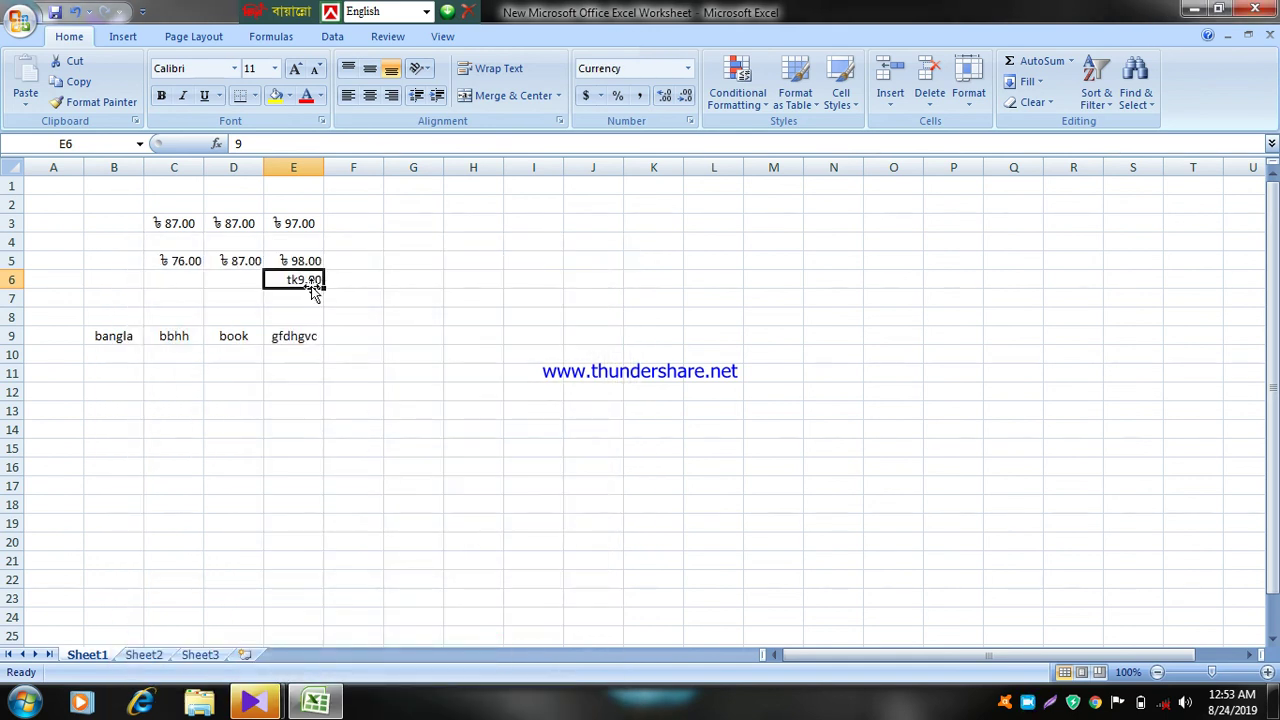
pyautogui.click(349, 280)
# Enter 786 in cell F6
pyautogui.write('786')
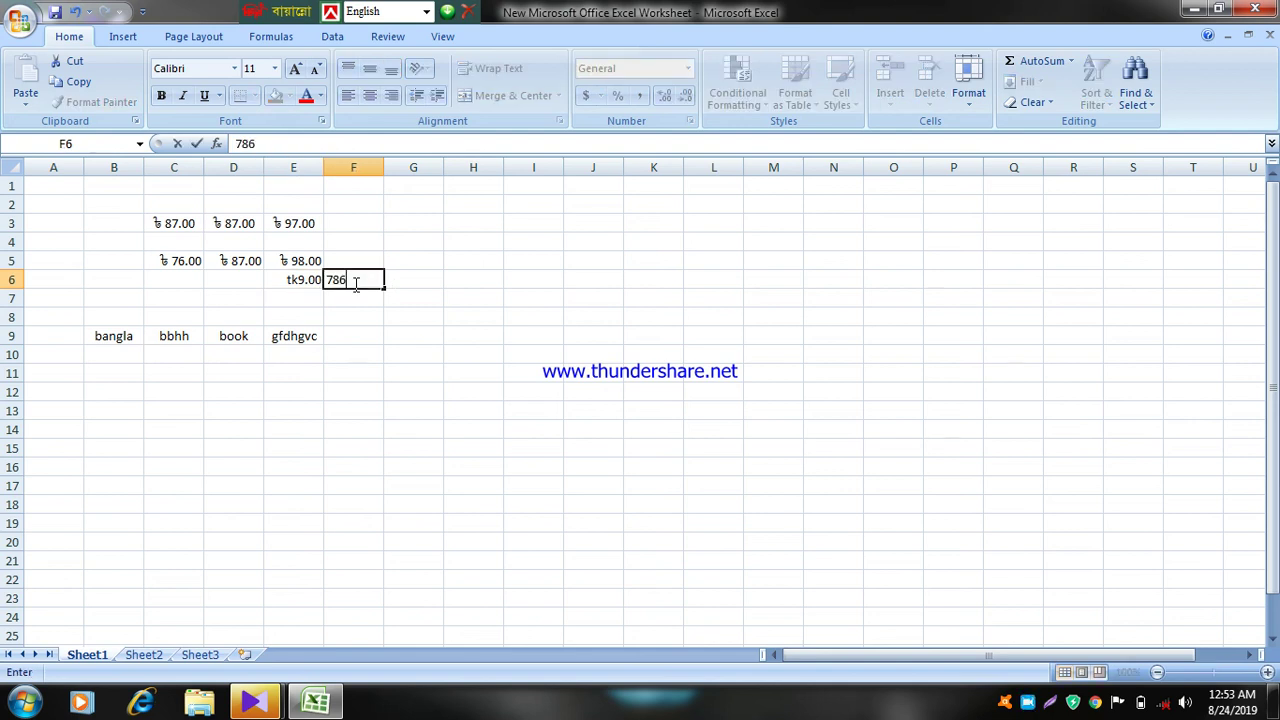
pyautogui.rightClick(356, 280)
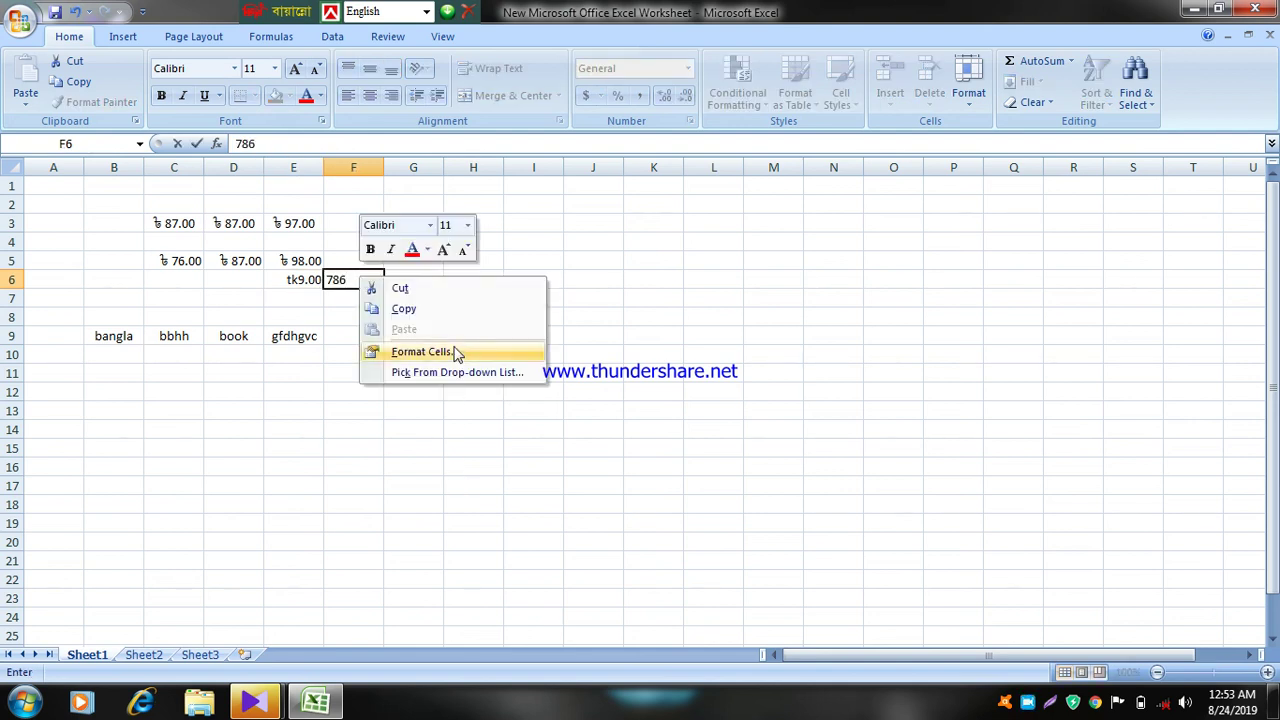
pyautogui.click(452, 352)
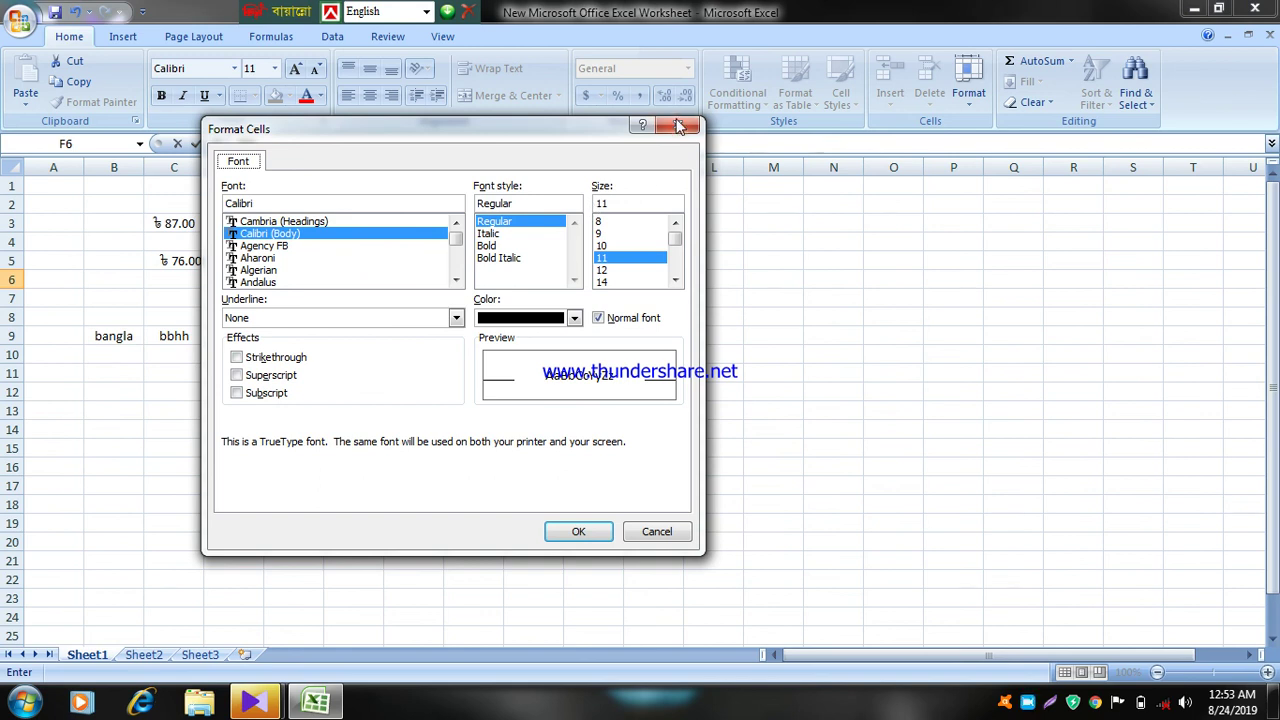
pyautogui.click(675, 120)
pyautogui.click(885, 340)
# Format F6 as tk Currency with red bracketed negatives (tk786.00), then close Excel
pyautogui.rightClick(354, 279)
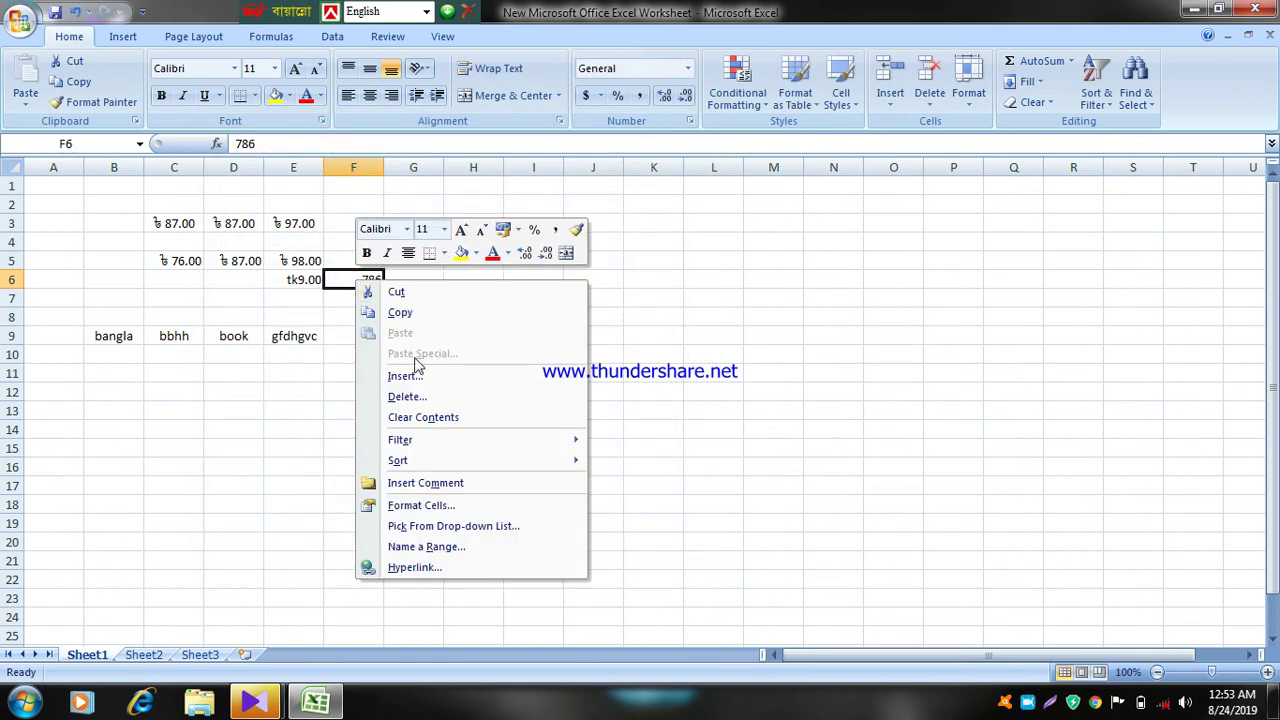
pyautogui.click(405, 503)
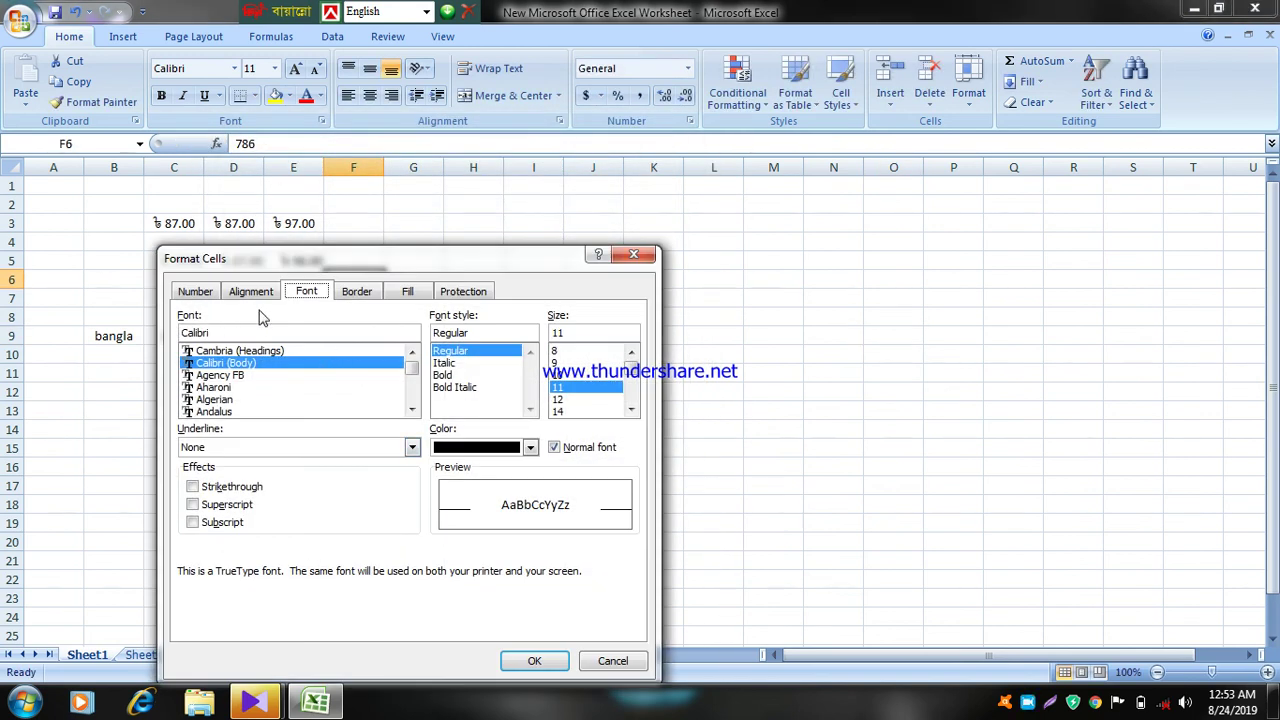
pyautogui.click(195, 291)
pyautogui.click(202, 356)
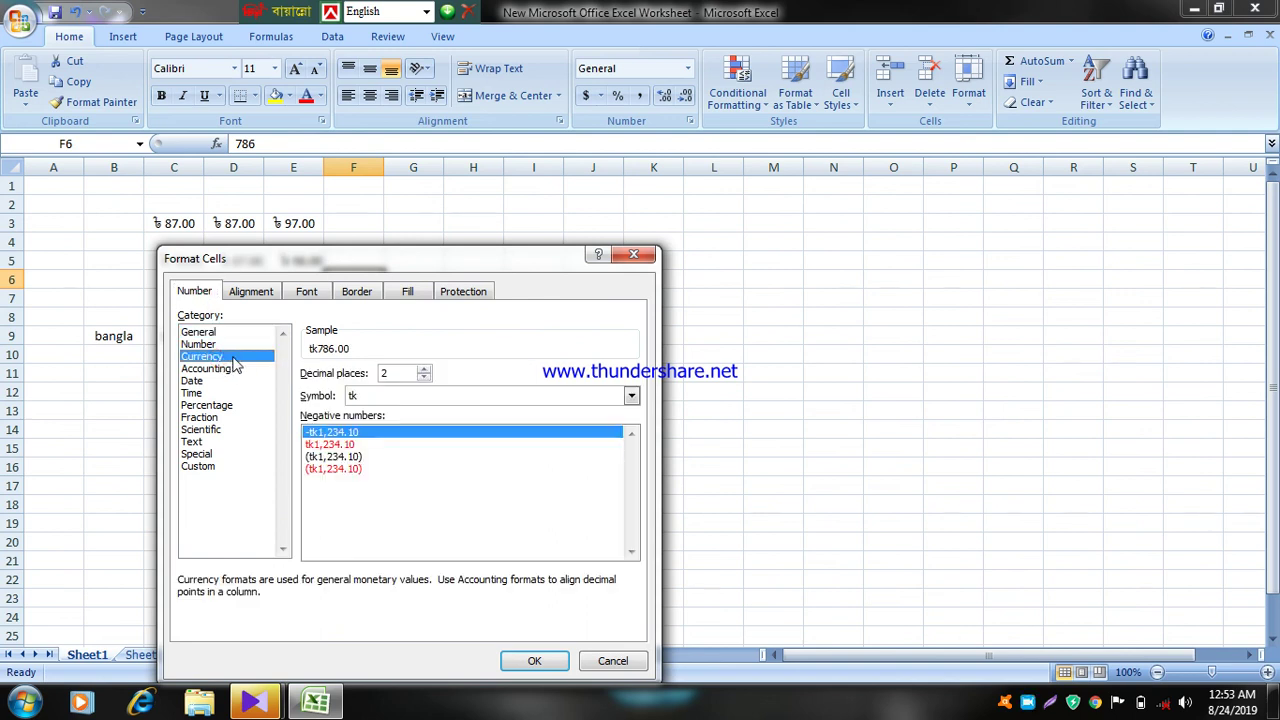
pyautogui.click(352, 469)
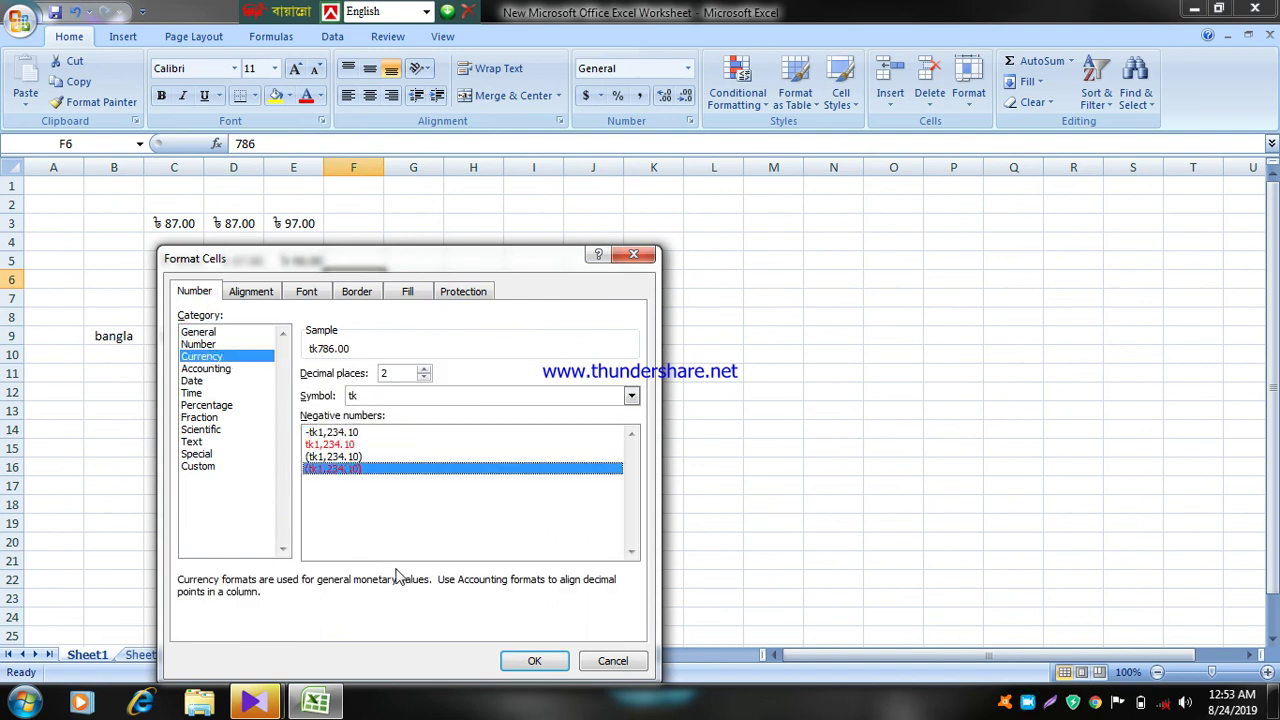
pyautogui.click(536, 661)
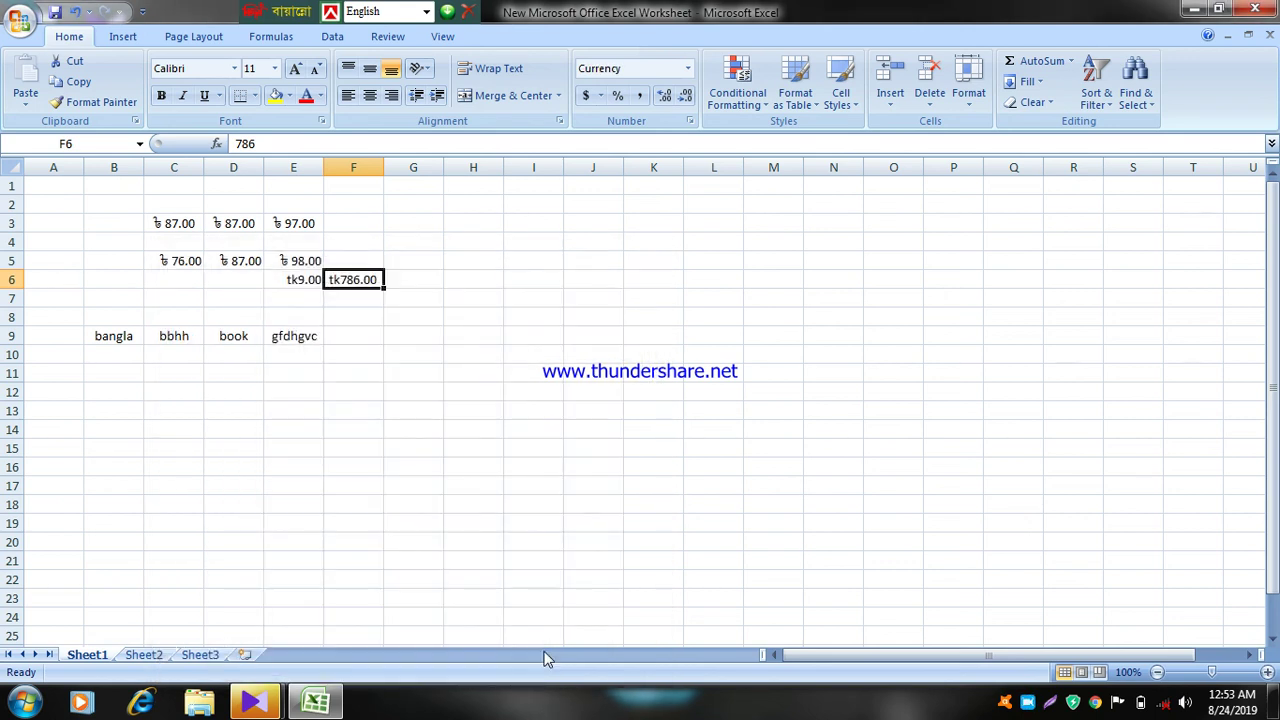
pyautogui.click(596, 338)
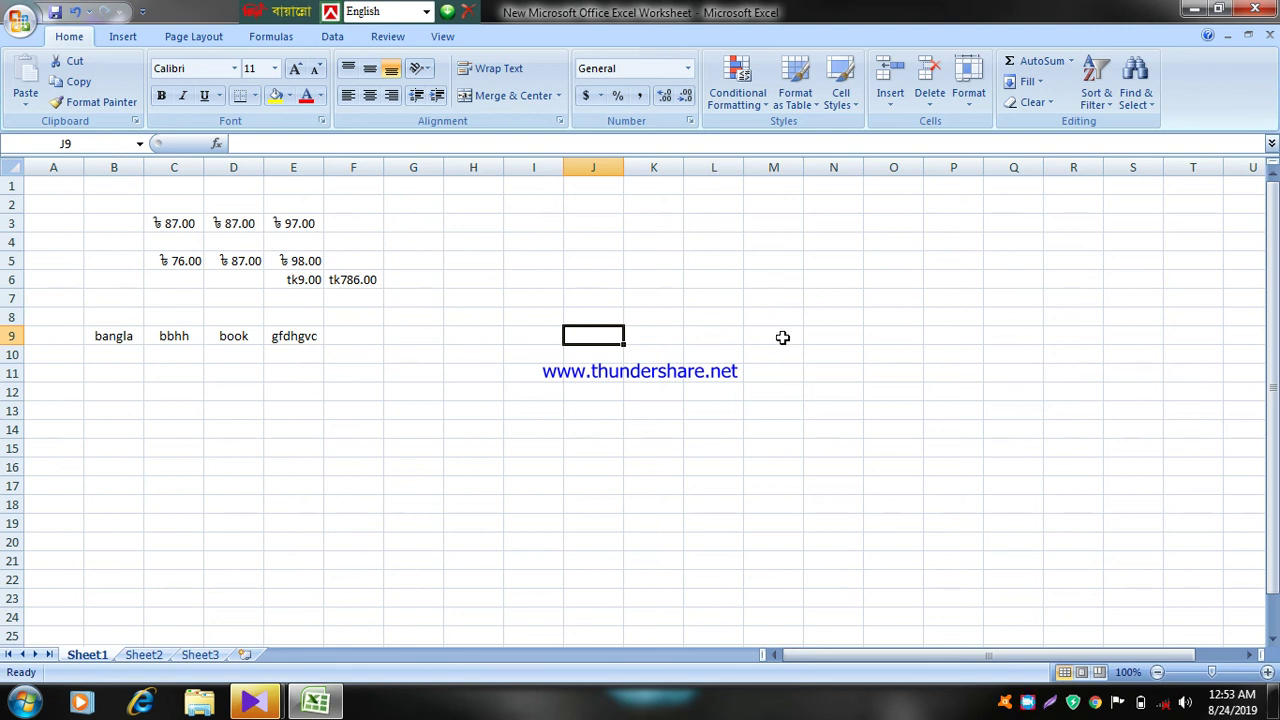
pyautogui.click(1250, 9)
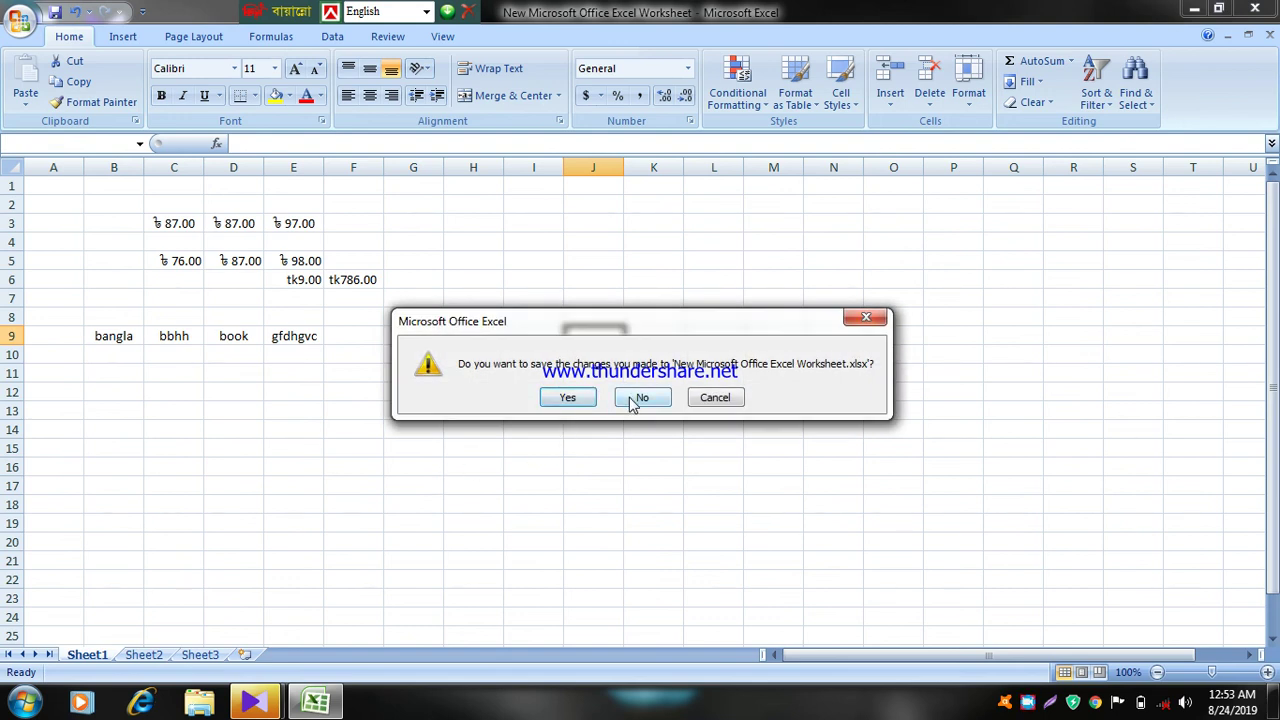
# Close the workbook without saving, close KMPlayer and its dial-up prompt, and refresh the desktop
pyautogui.click(641, 397)
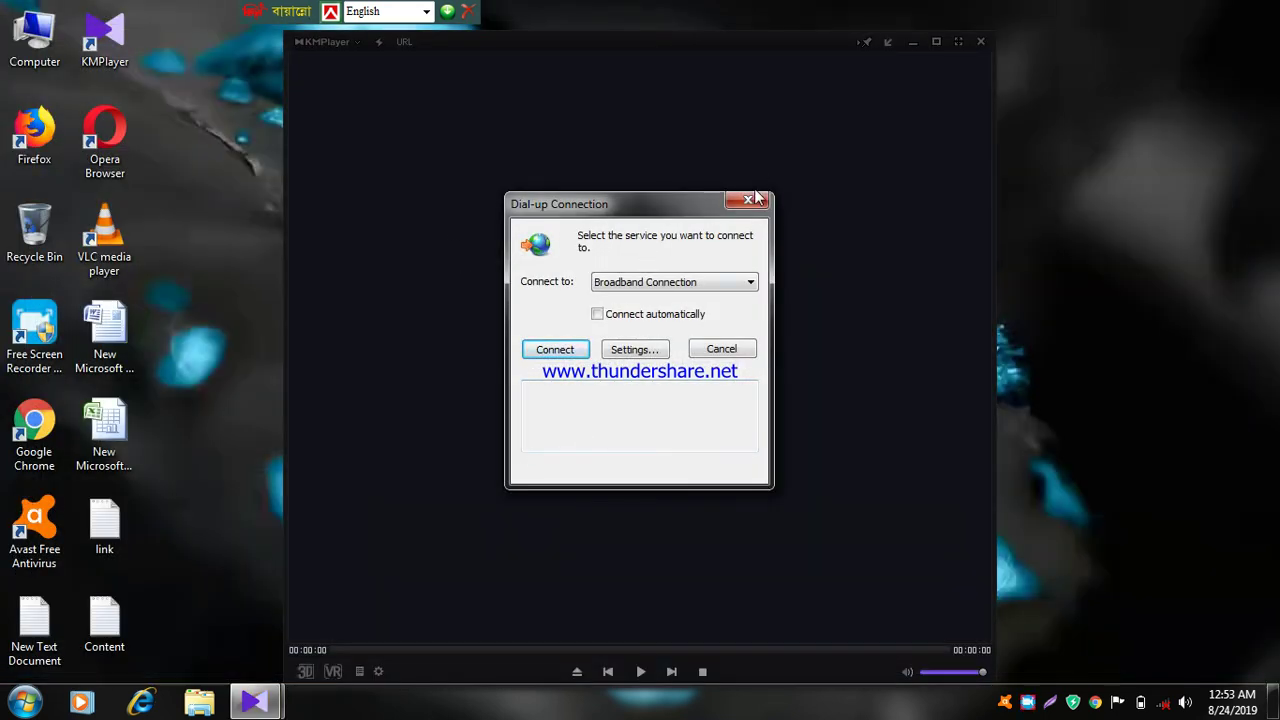
pyautogui.click(978, 44)
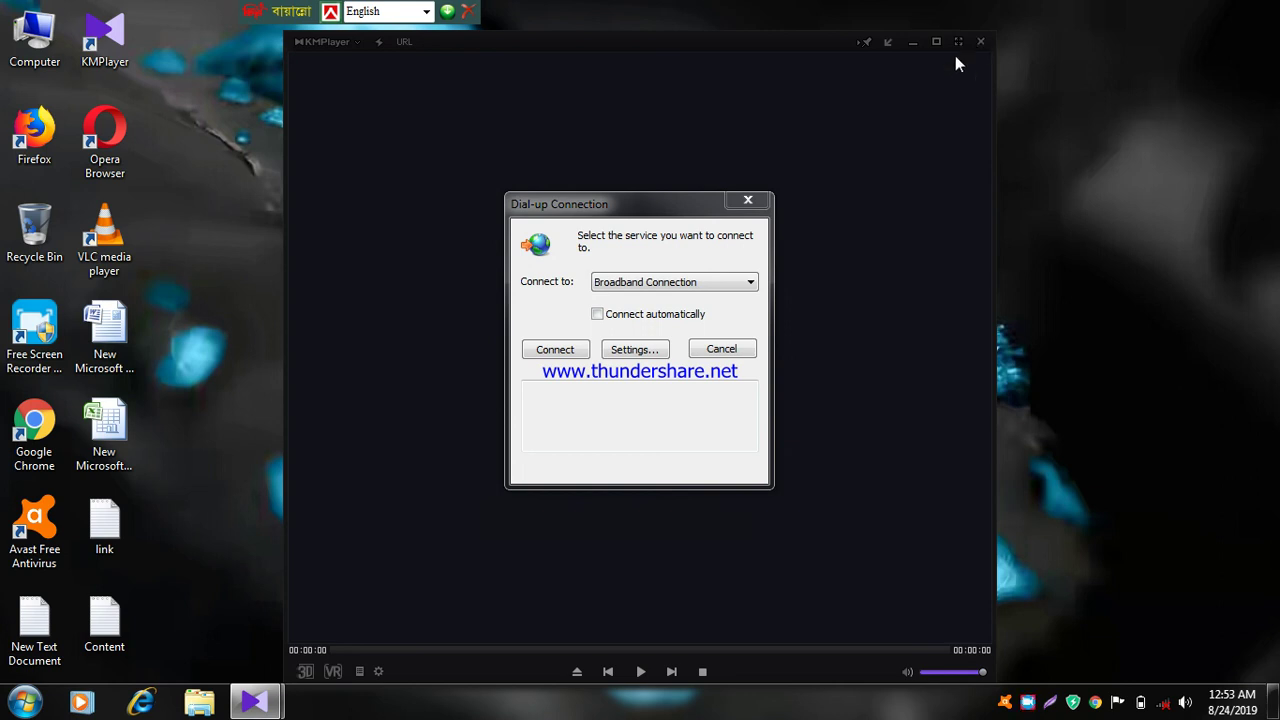
pyautogui.click(980, 41)
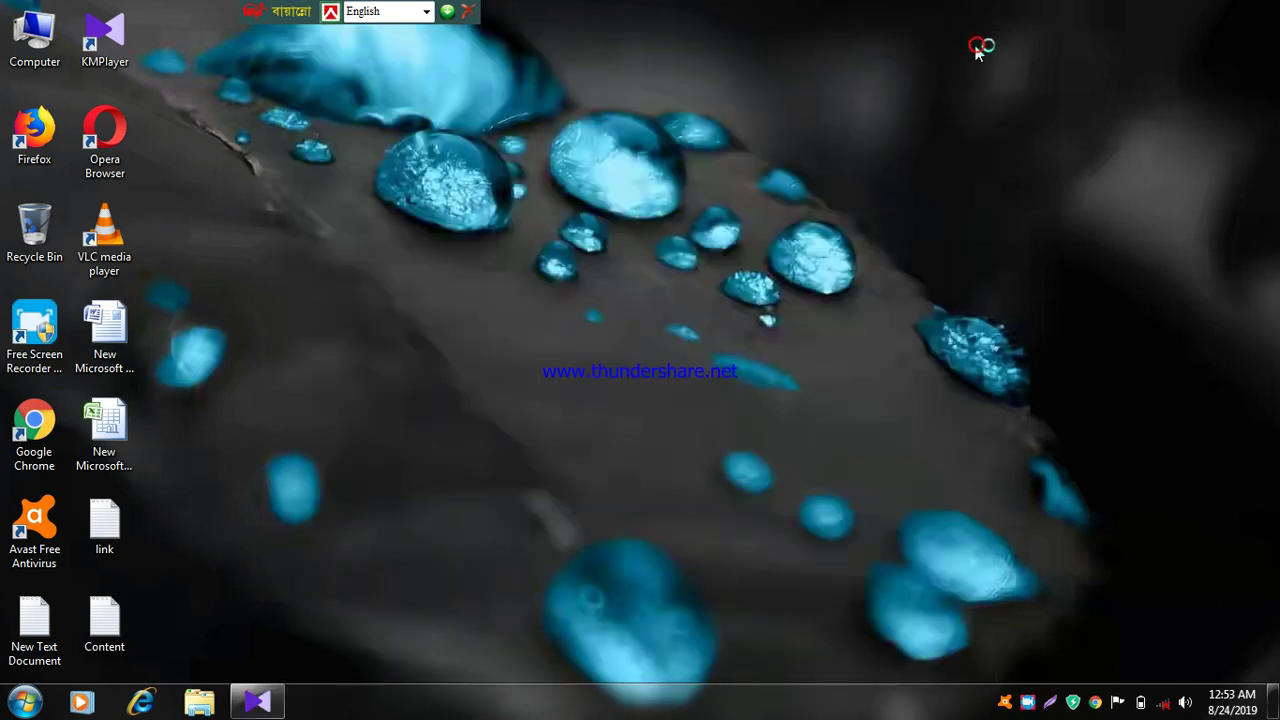
pyautogui.rightClick(490, 295)
pyautogui.click(551, 343)
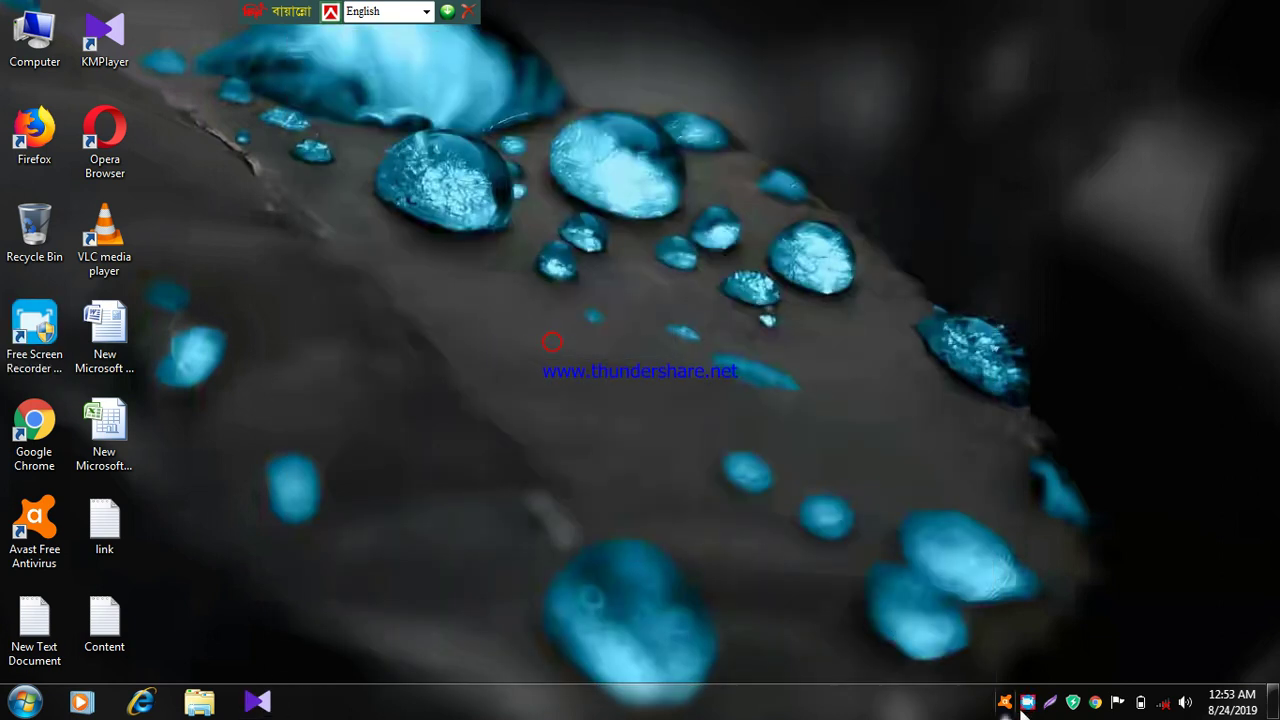